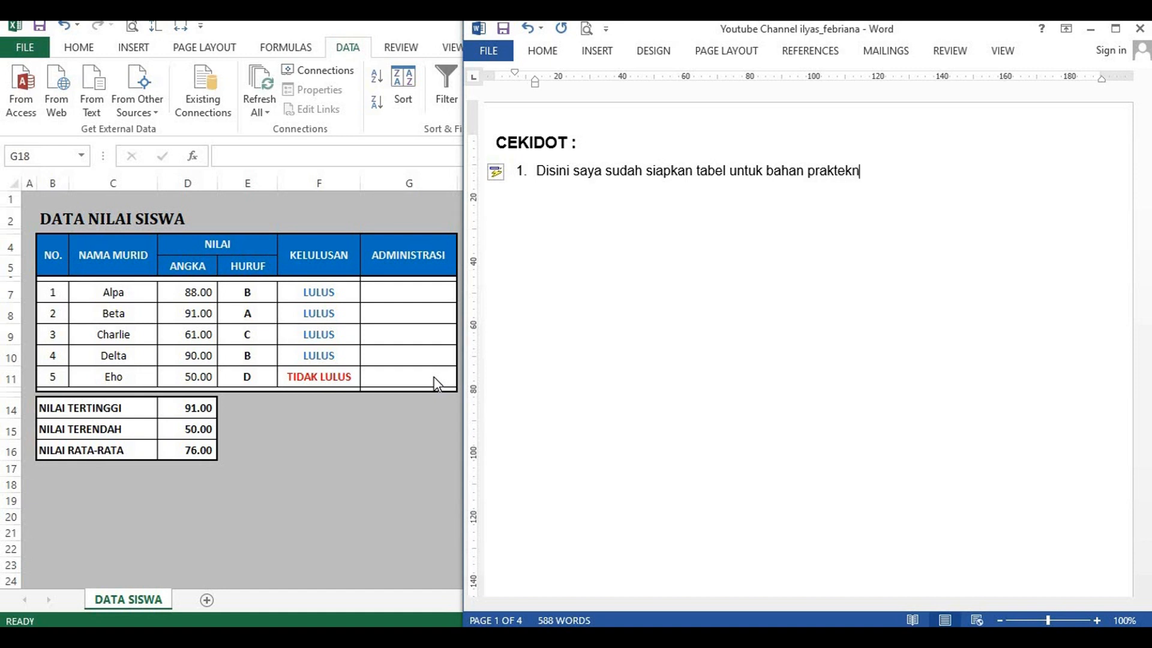
Step: Continue item 1 in Word with ", dimana pada kolom Administrasi", setting only "Administrasi" in bold
text(, dm)
key(BackSpace)
text(imana pada kol)
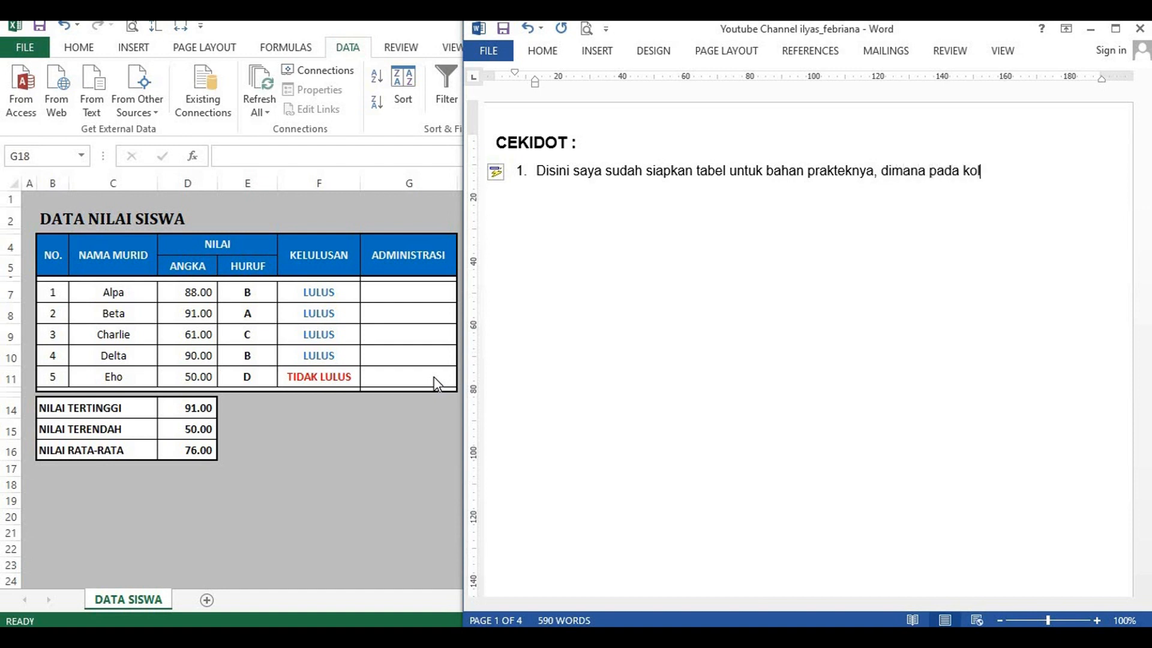
text(om)
key(ctrl+b)
text(Administrasi)
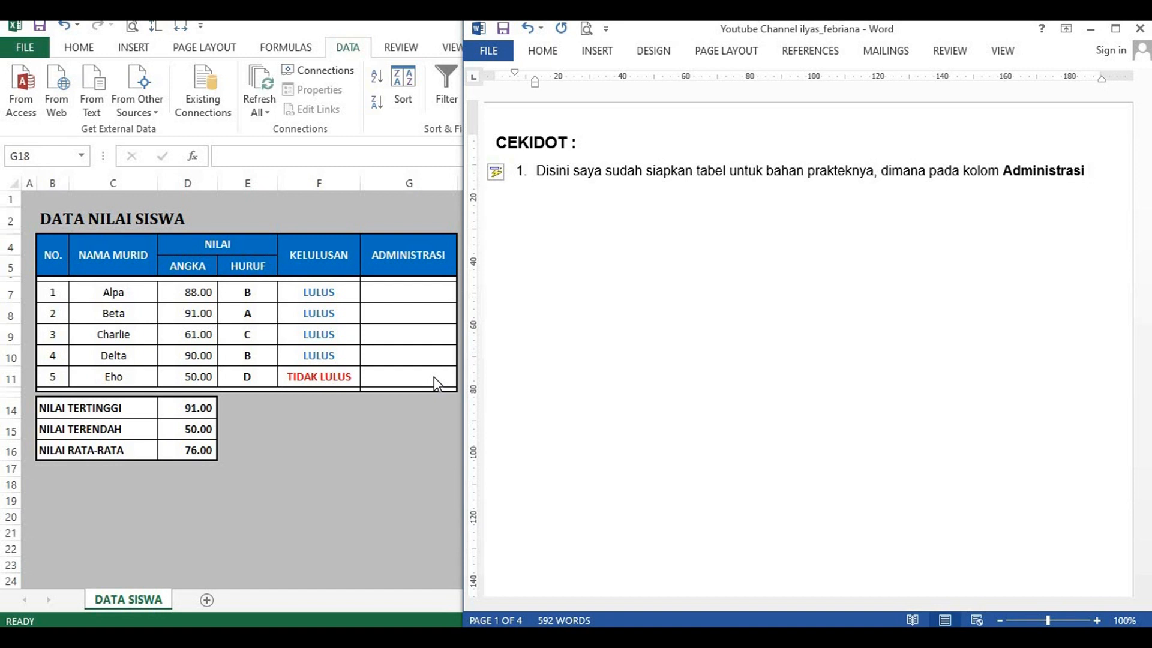
Step: Finish item 1 in regular weight with "kita akan memberikan sebuah tracking status dengan membedakan warna hurufnya."
key(ctrl+b)
text(kita)
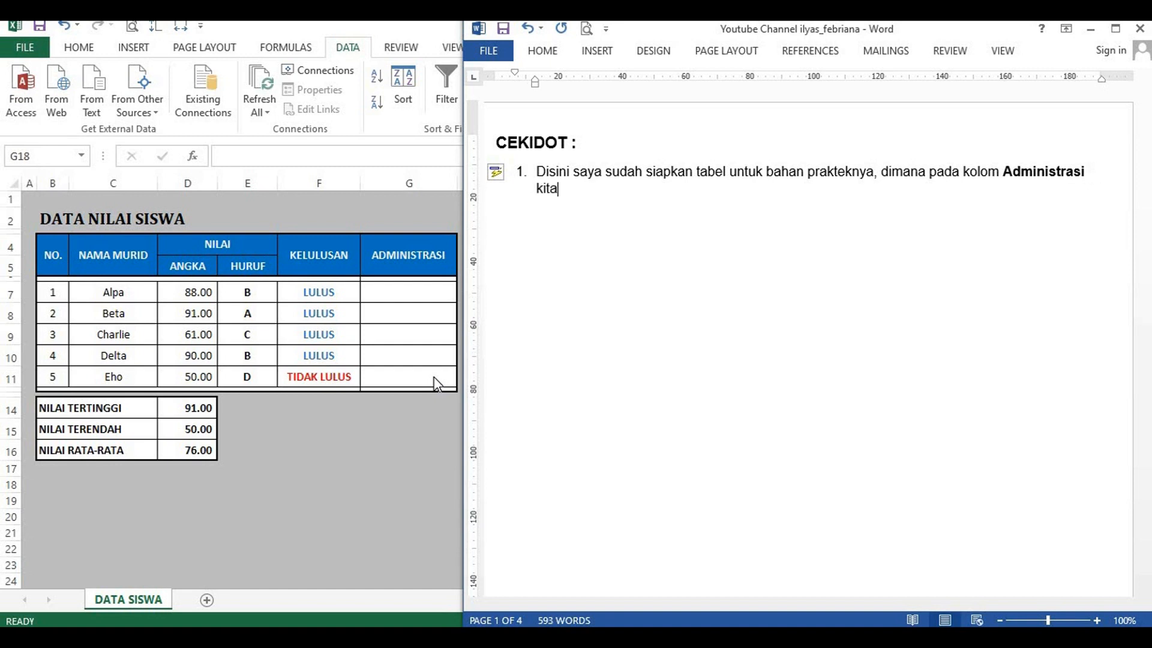
text( akan memberika)
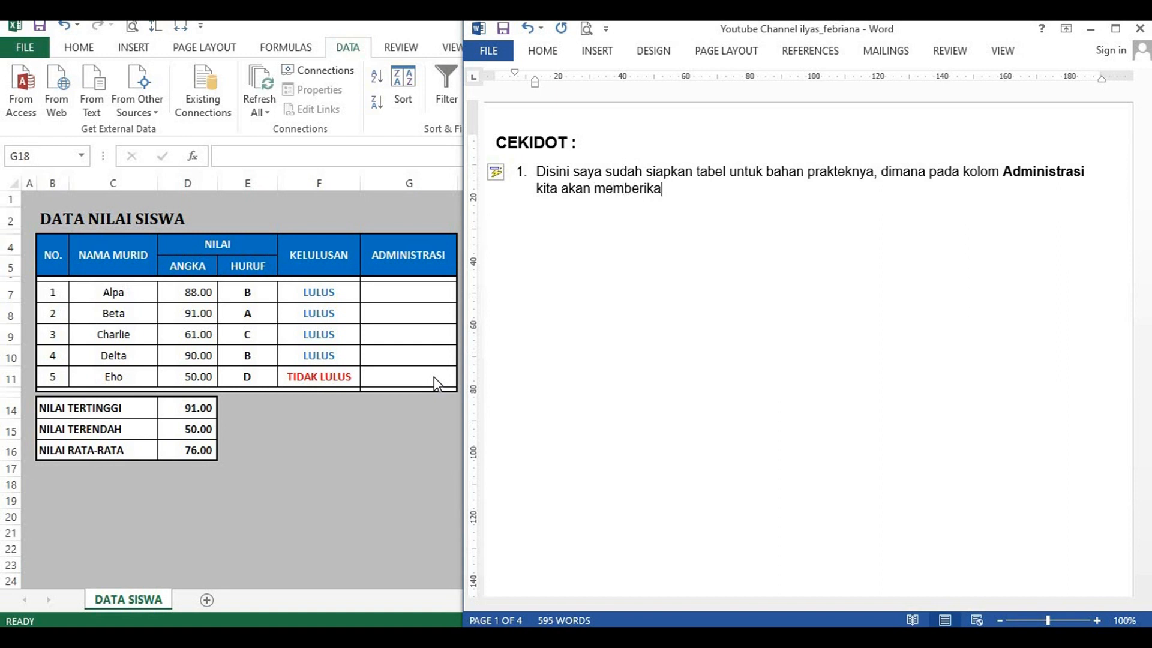
text(n sebuah tracking status)
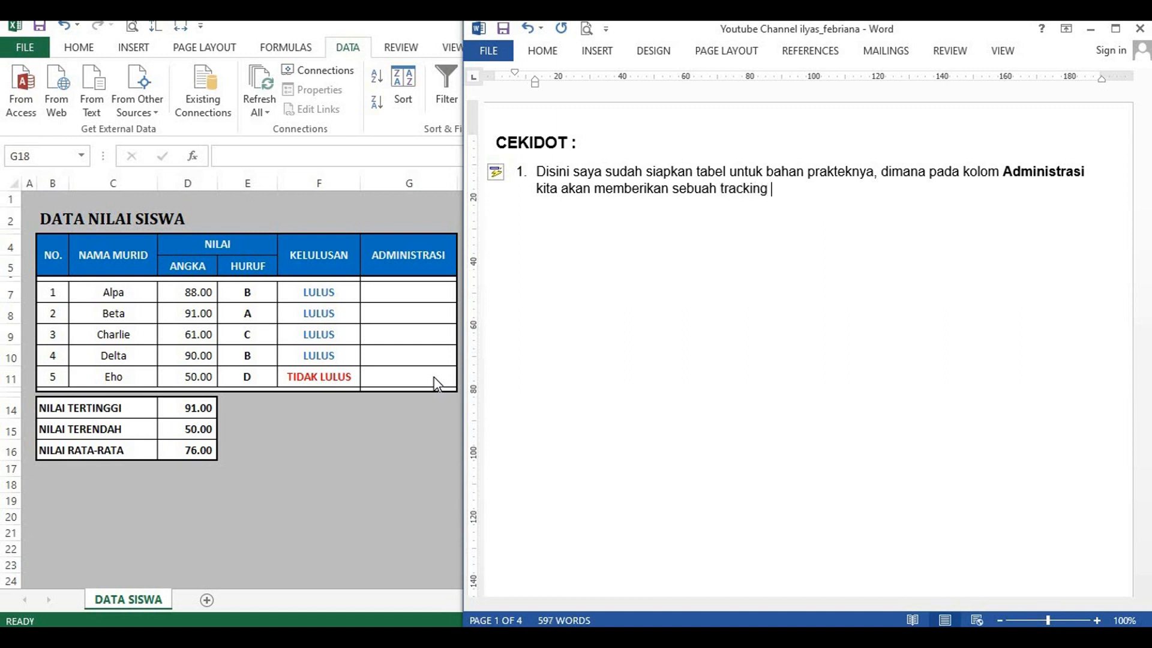
text( dengan m)
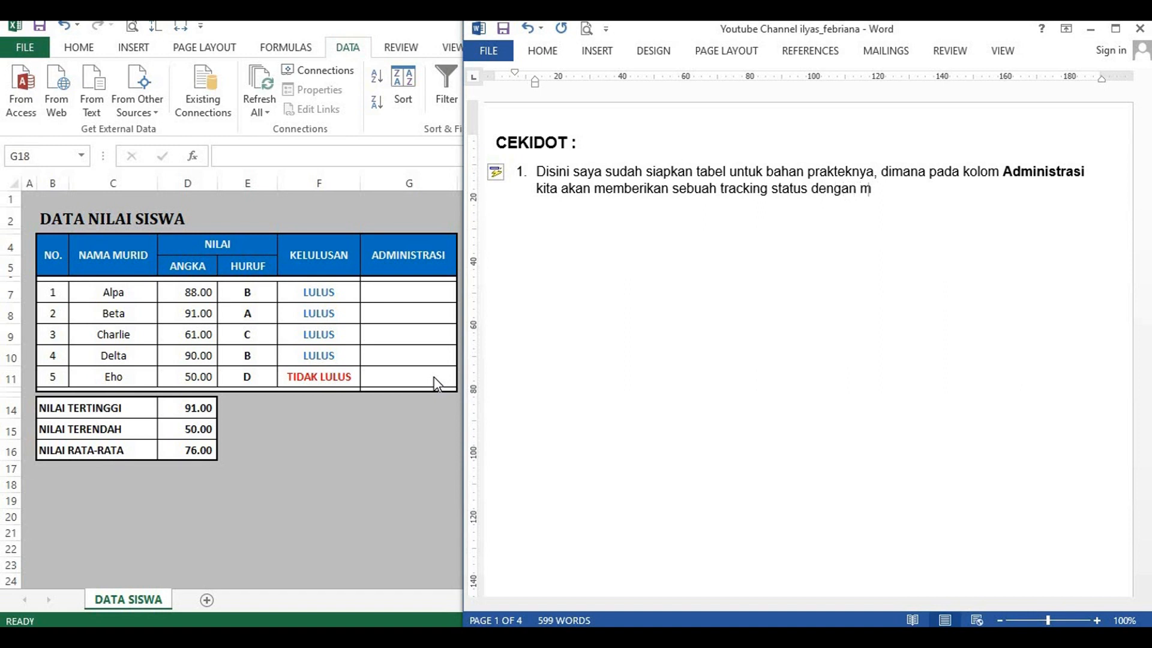
text(embedakan warna)
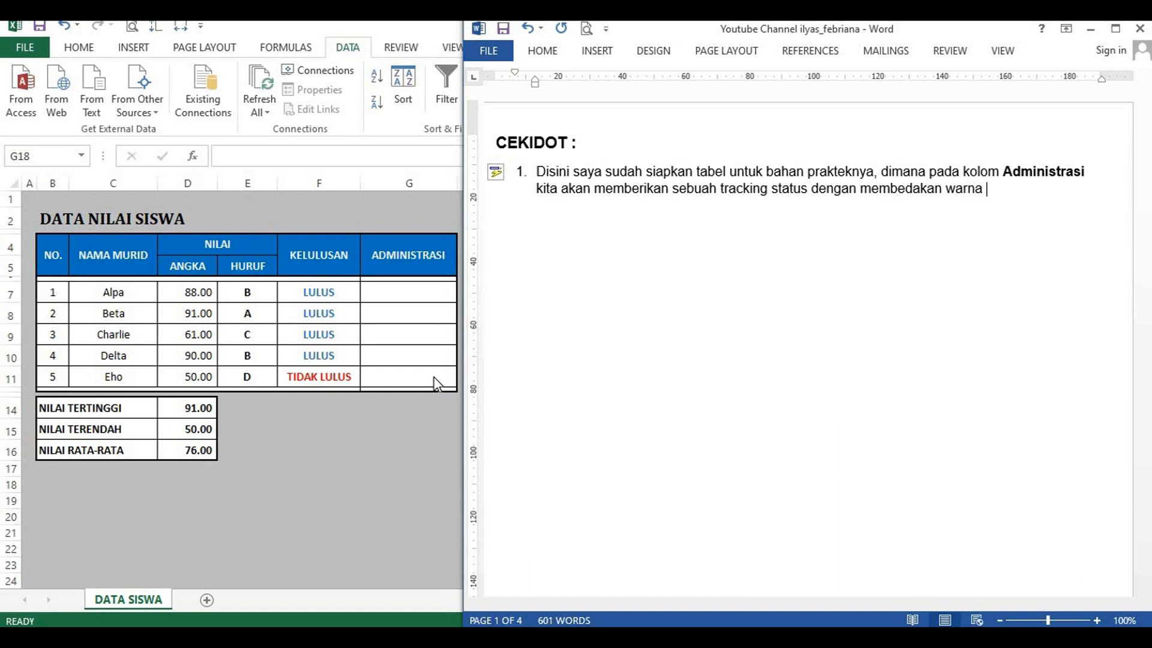
text( hurufnya.)
Step: Add numbered item 2 beginning "Pada kolom Administrasi kita akan memberikan status"
key(Return)
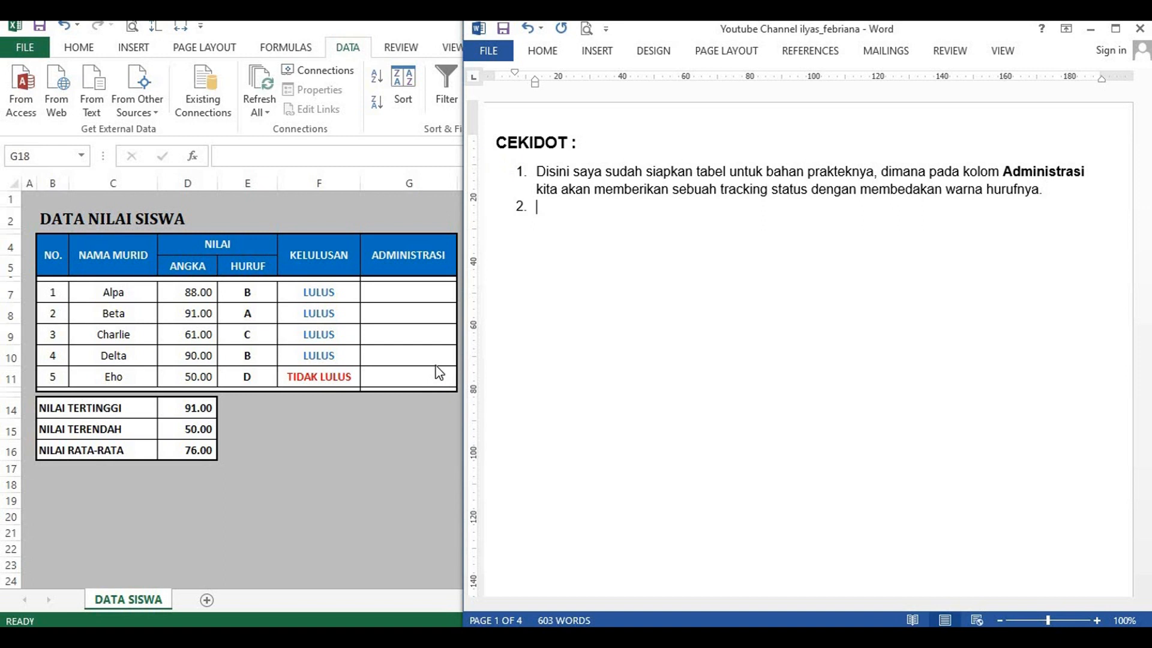
text(Pada kolom Admin)
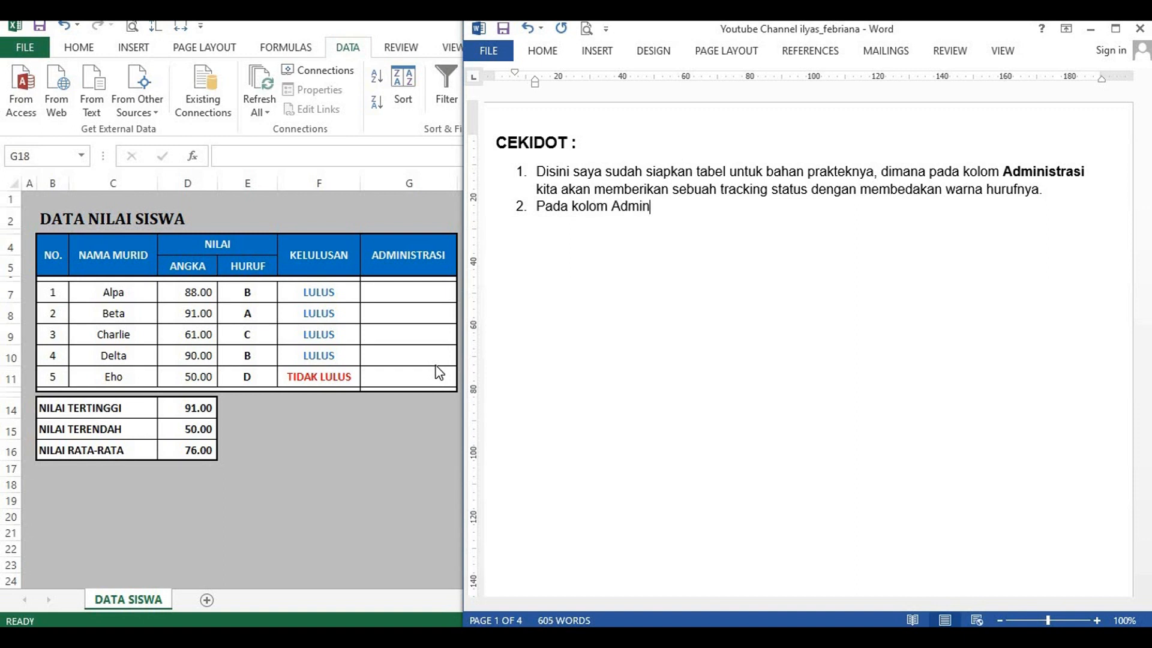
text(istrasi kita akan)
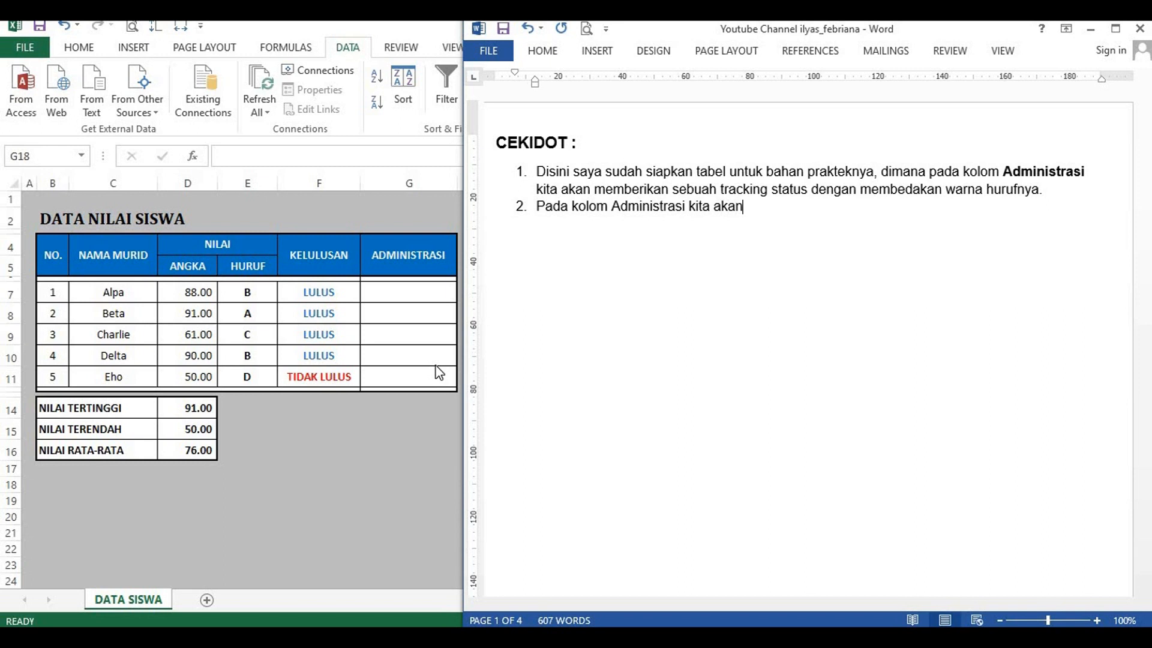
text( memberikan sta)
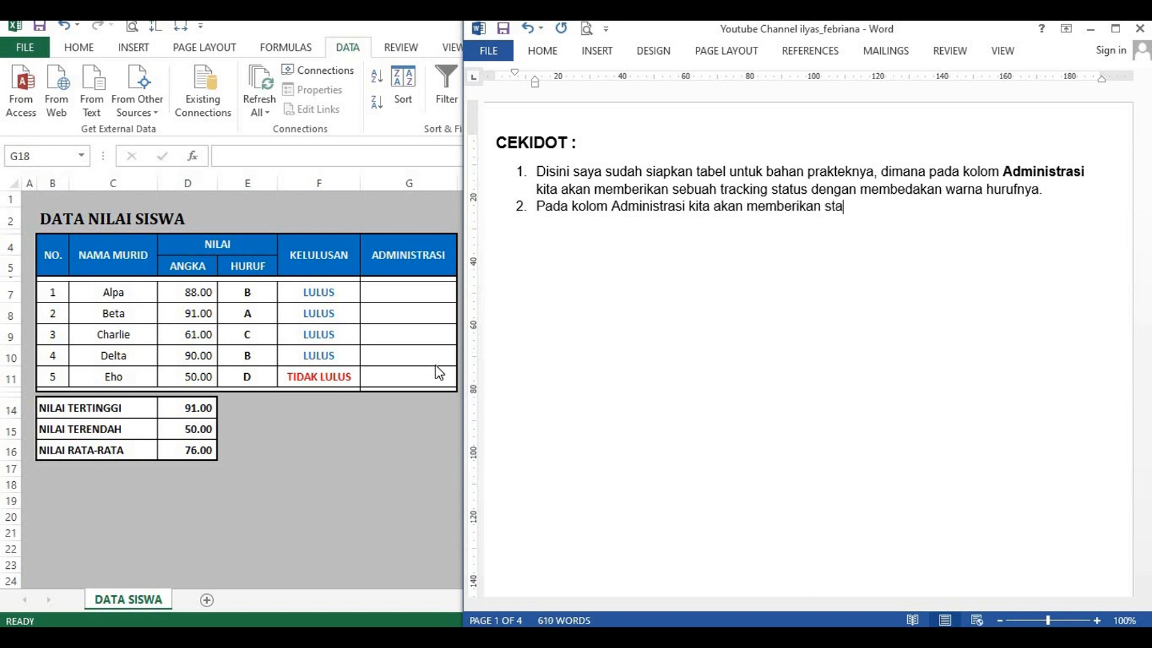
text(tus LUNAS, BEL)
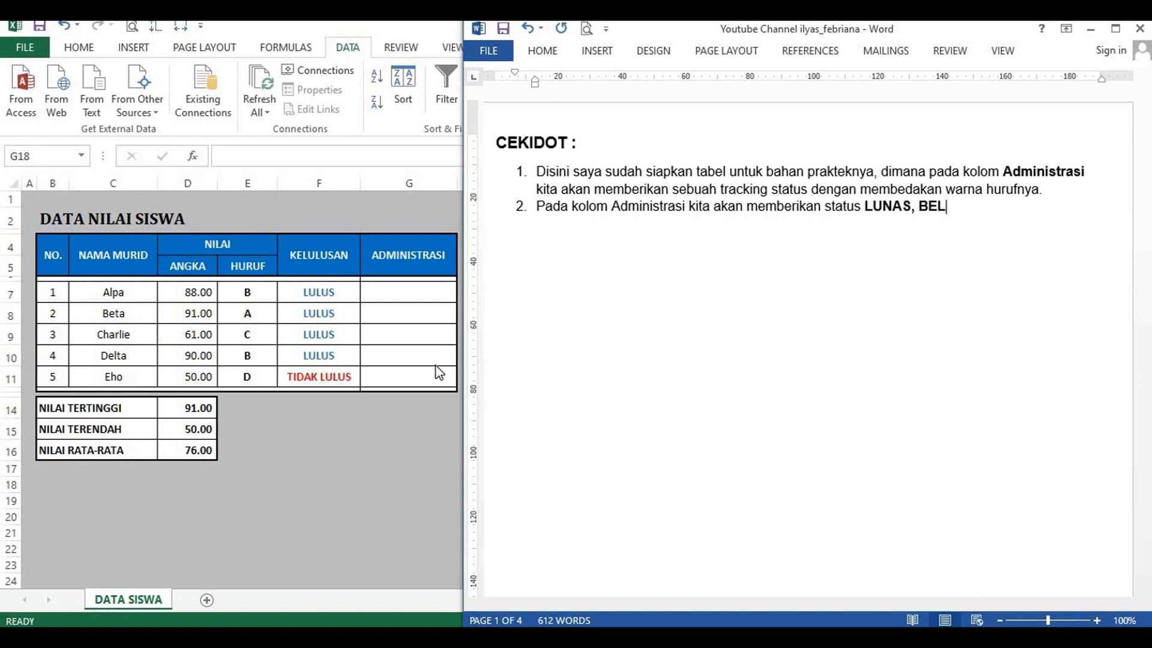
text(UM LUNAS,)
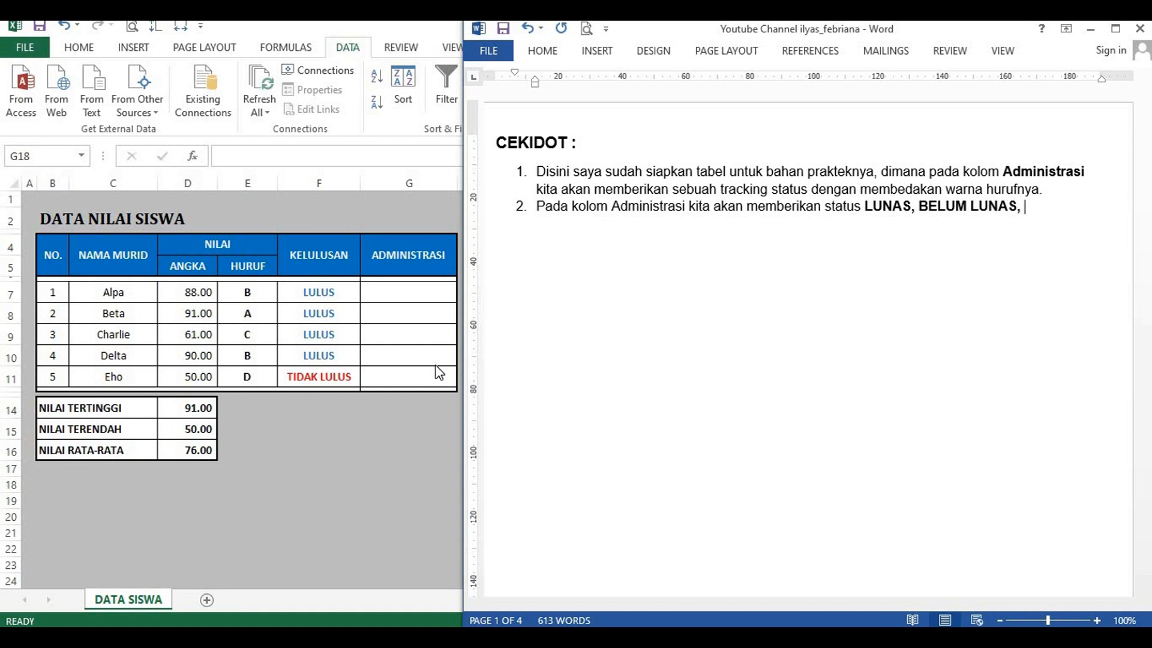
text( dan SUBSIDI)
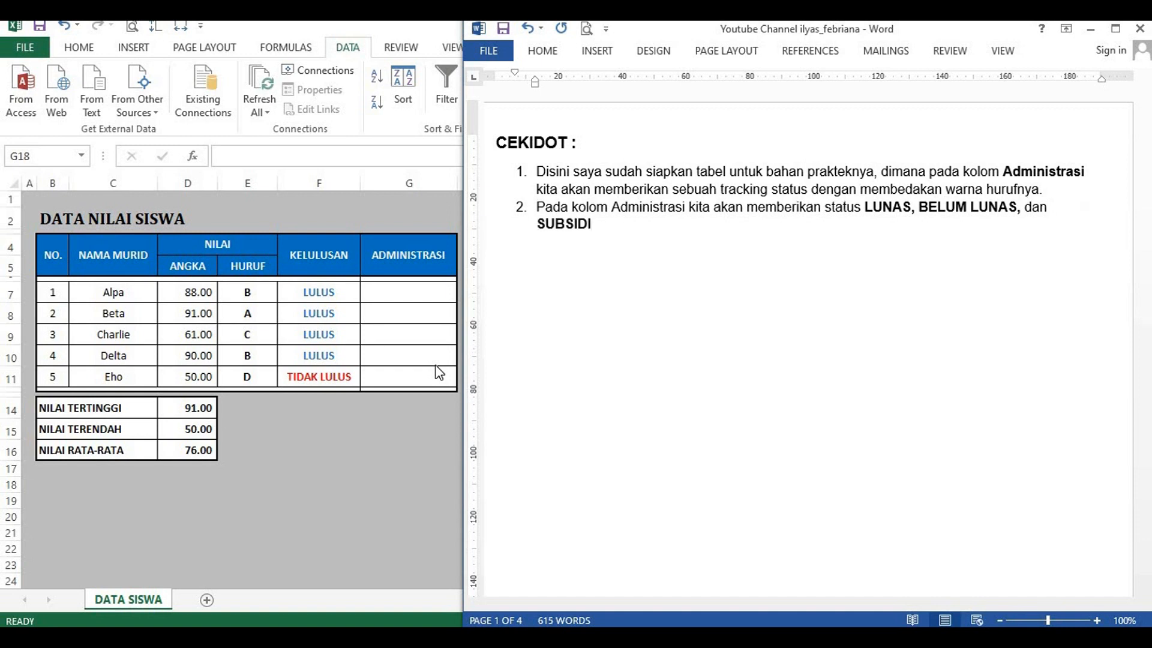
text(.)
Step: Add numbered item 3 beginning with "Langkah pertama" in bold followed by a comma
key(Return)
text(L)
key(BackSpace)
text(Langkah pe)
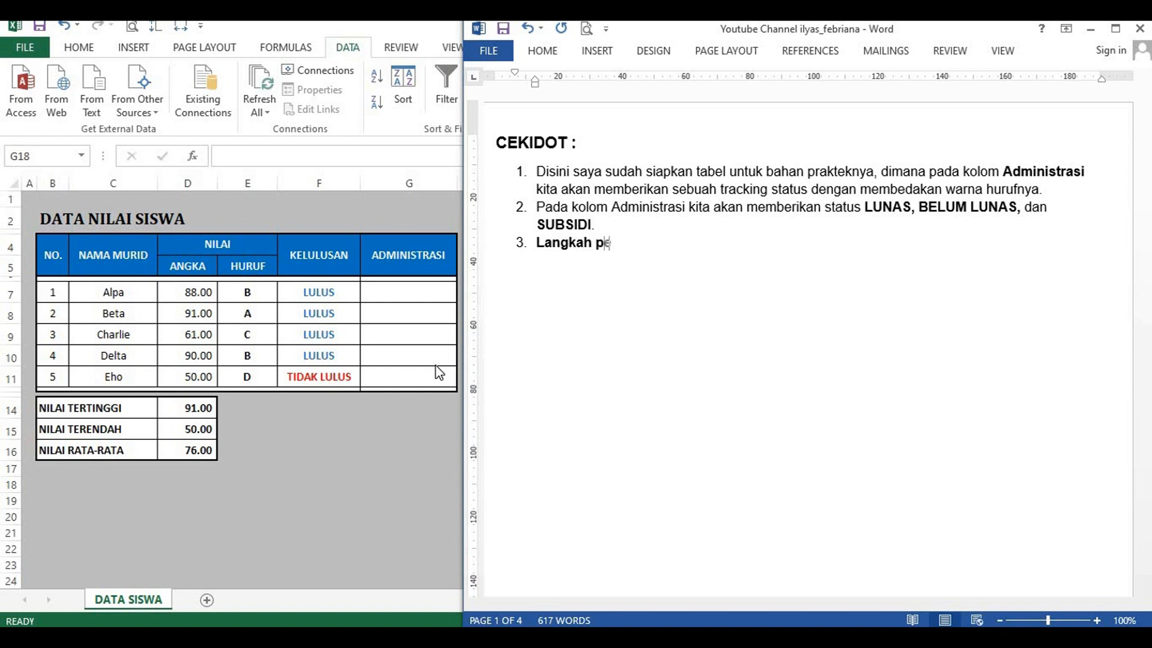
text(rtama, kita beri)
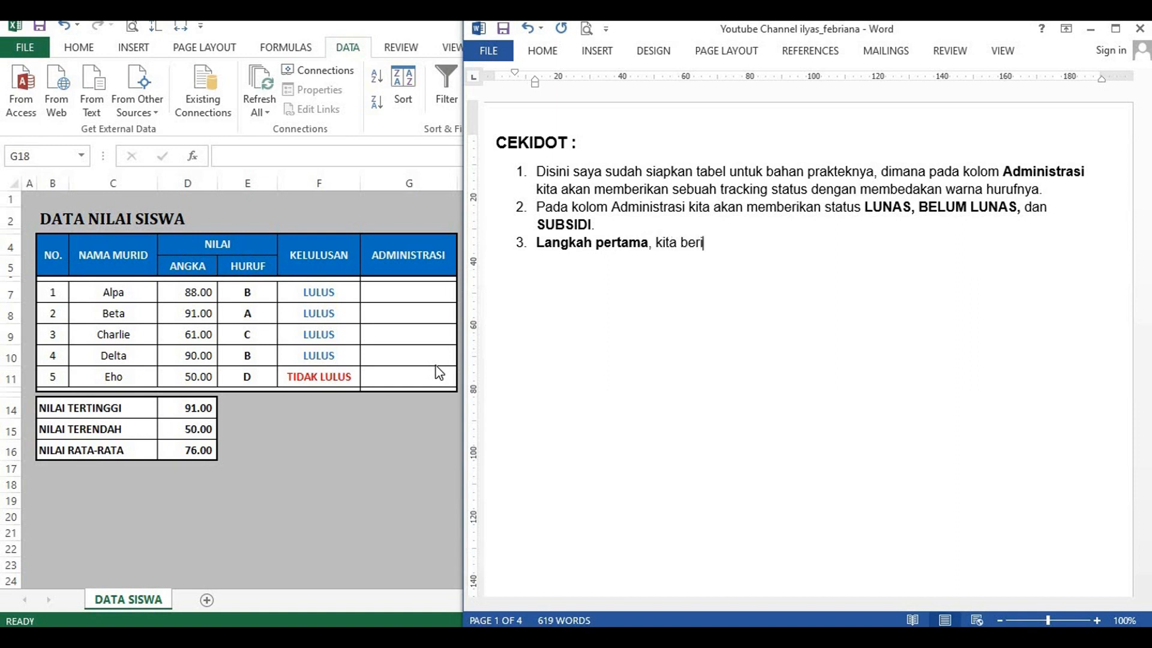
text( dropdown list)
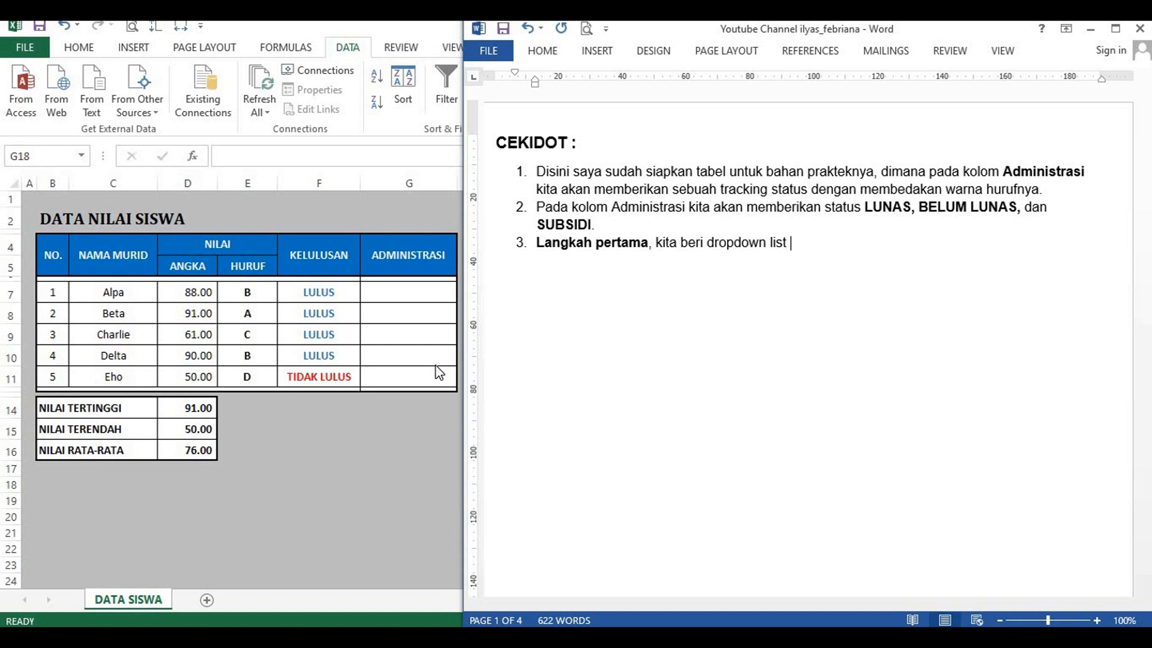
Step: Continue item 3 in regular weight with "kita beri dropdown list pada kolom Administrasi"
text(pada kolom Admi)
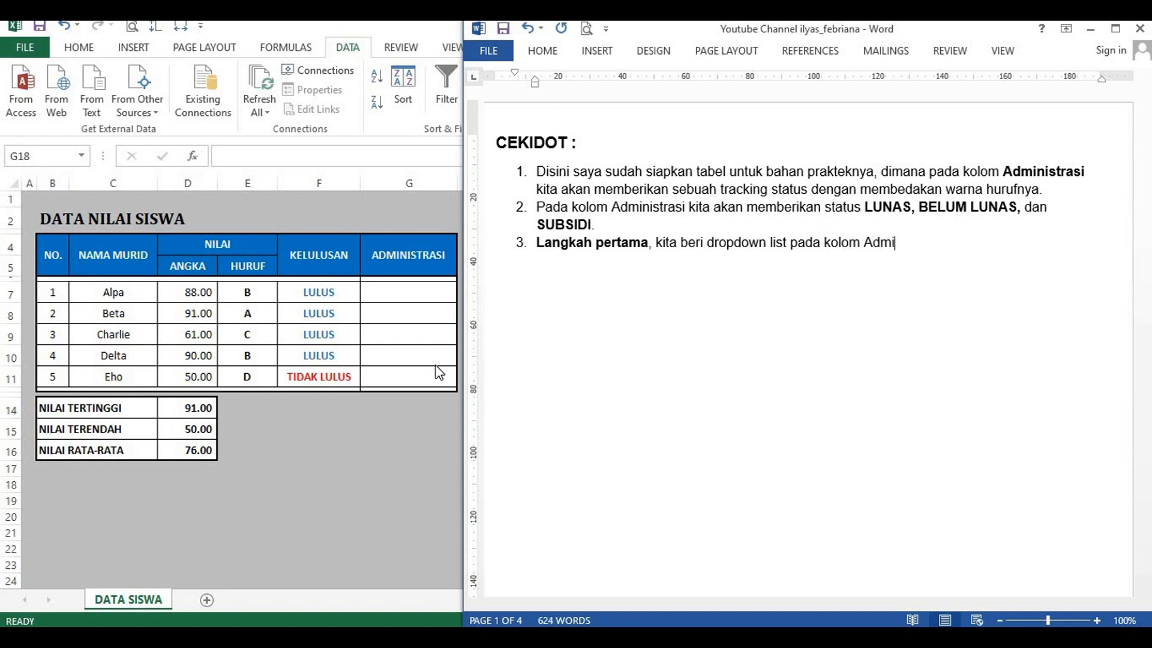
text(nistrasi ().)
Step: End item 3 with the parenthetical note "(Perhatikan baik-baik)."
key(Left)
key(Left)
text(Perhatikan)
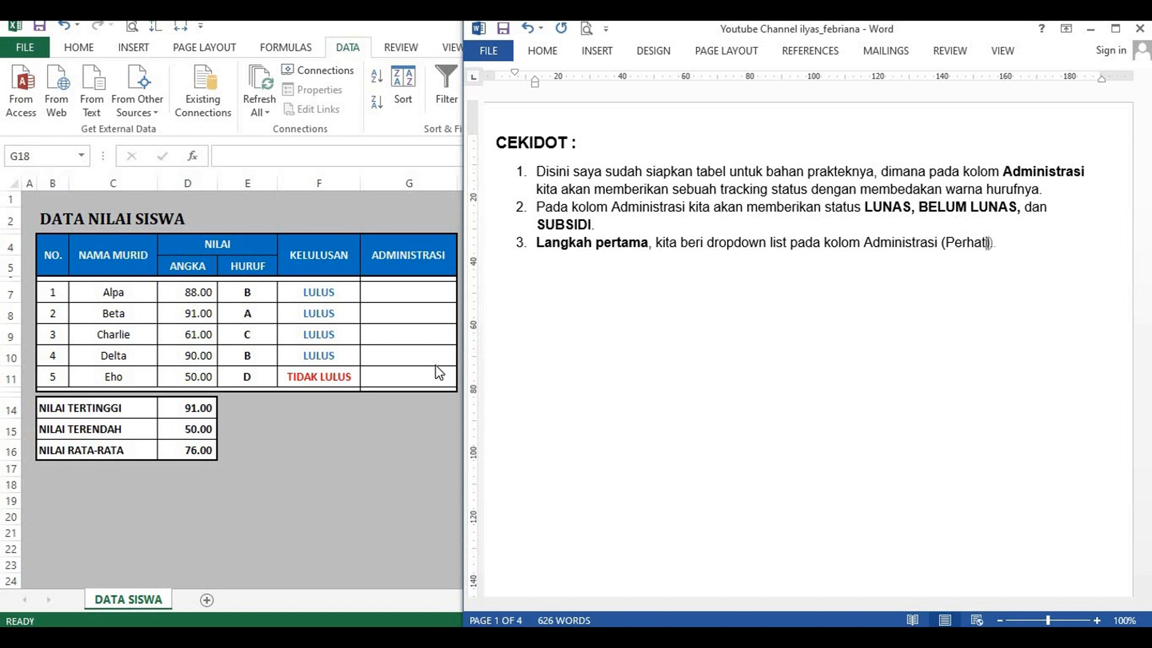
text( baik-baik)
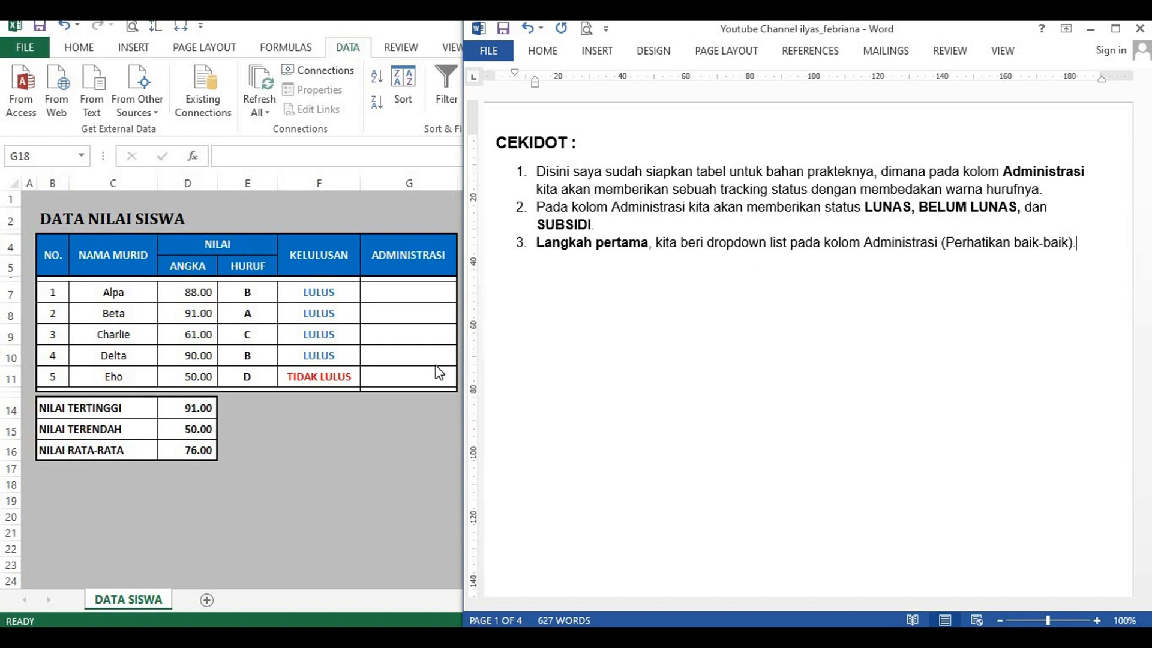
Step: Switch to Excel and select the ADMINISTRASI cells G7:G11
click(391, 295)
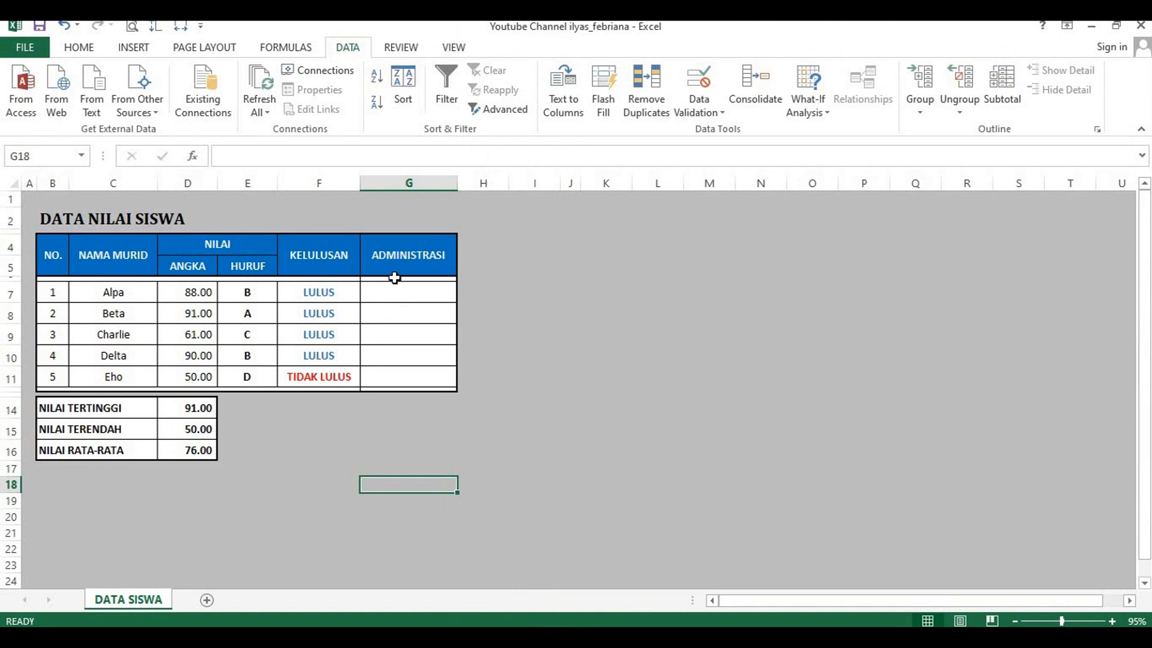
click(393, 292)
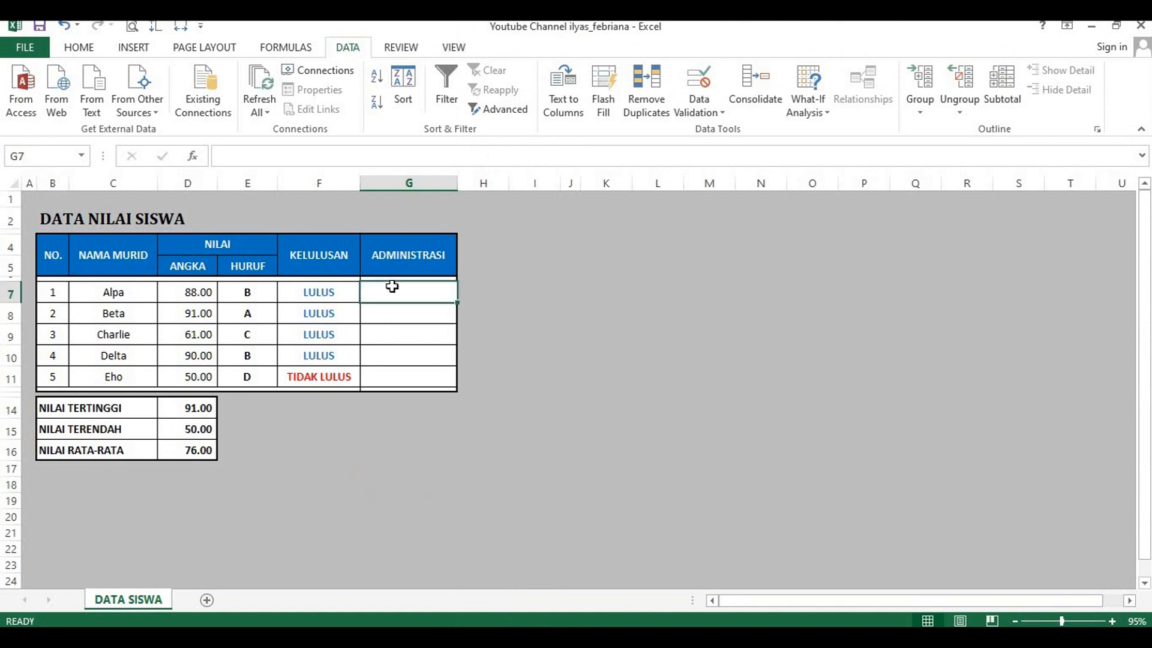
drag(396, 320, 397, 377)
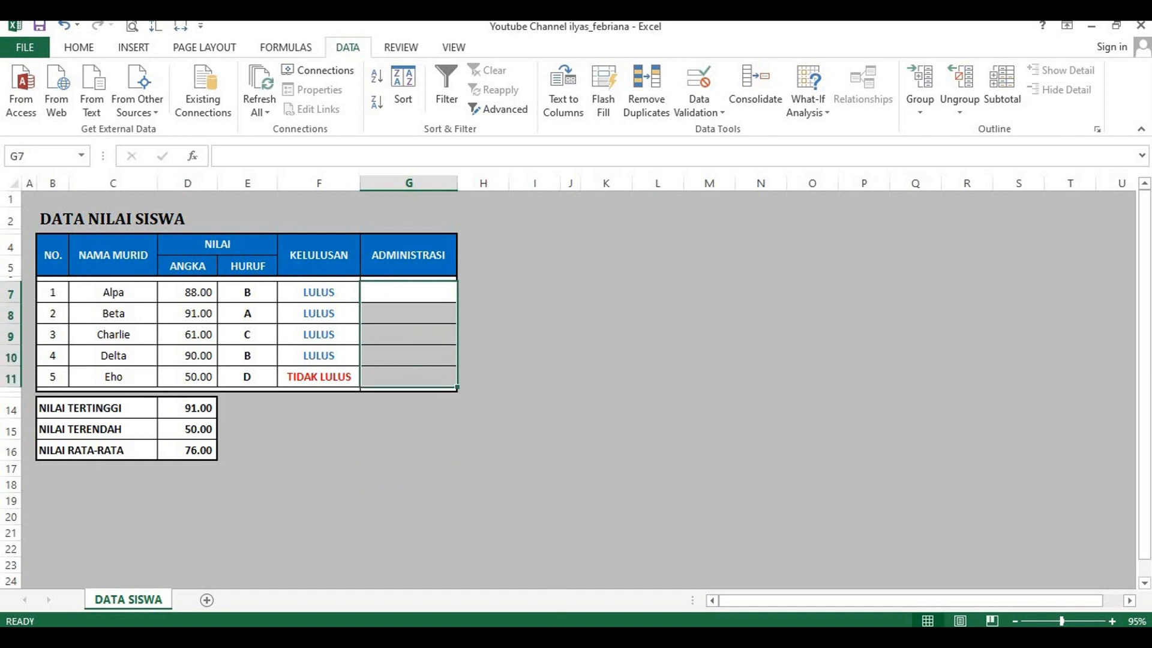
Step: Switch to Word and add numbered item 4 beginning with "Blok" in regular weight
key(alt+Tab)
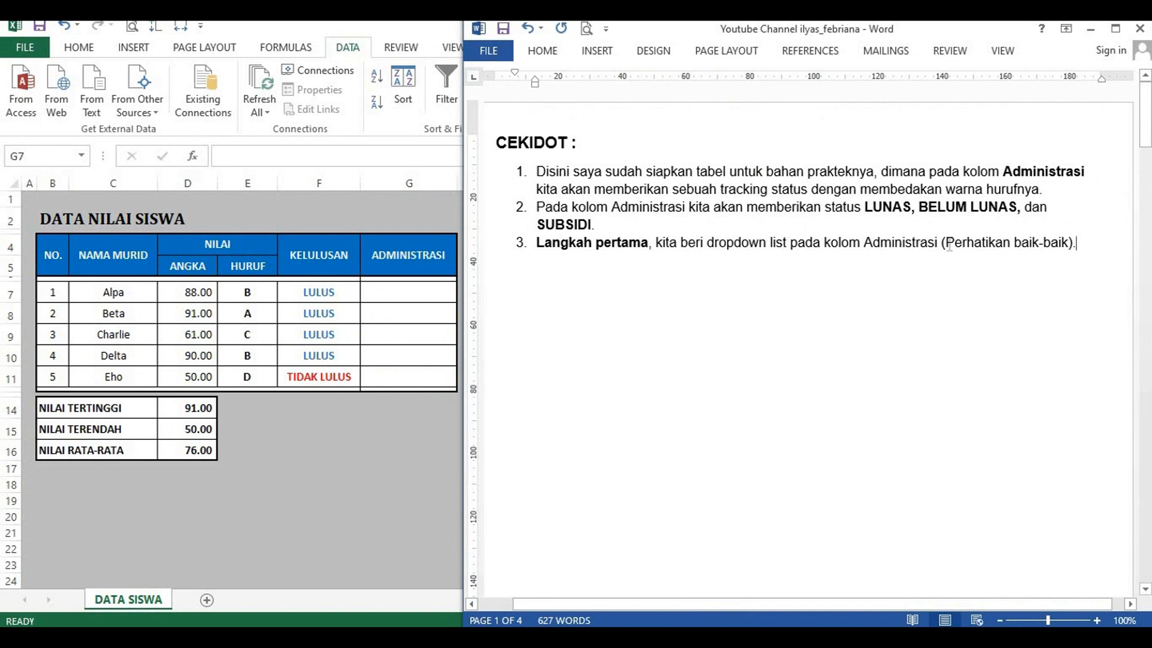
key(Return)
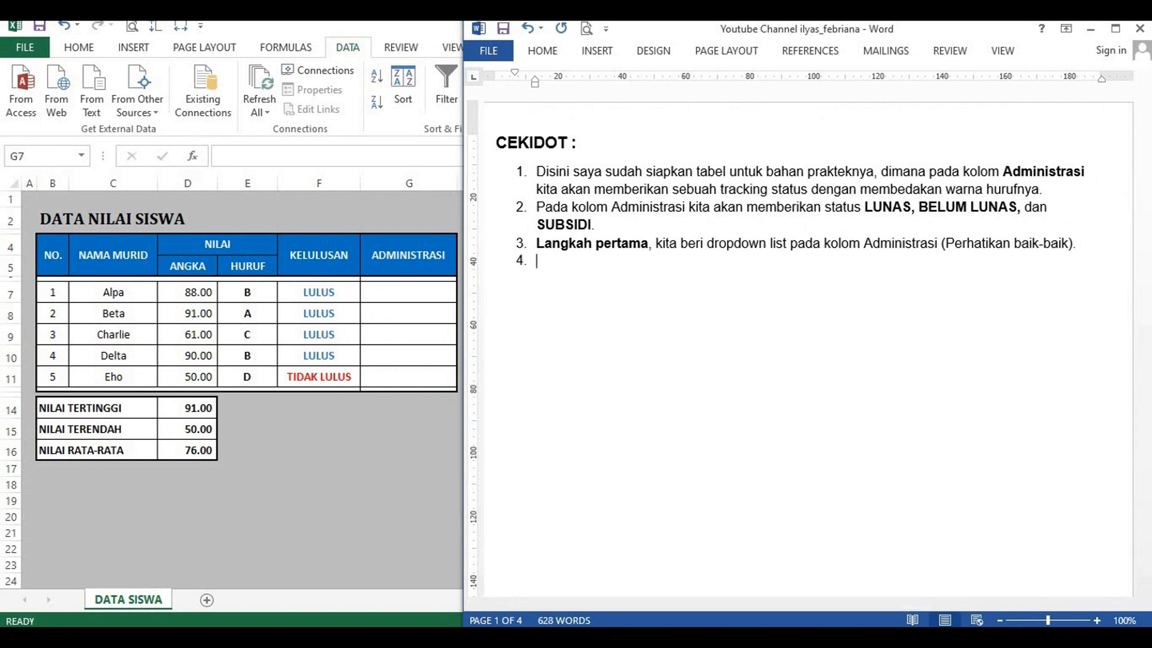
text(Blok)
key(shift+Home)
key(ctrl+b)
key(Right)
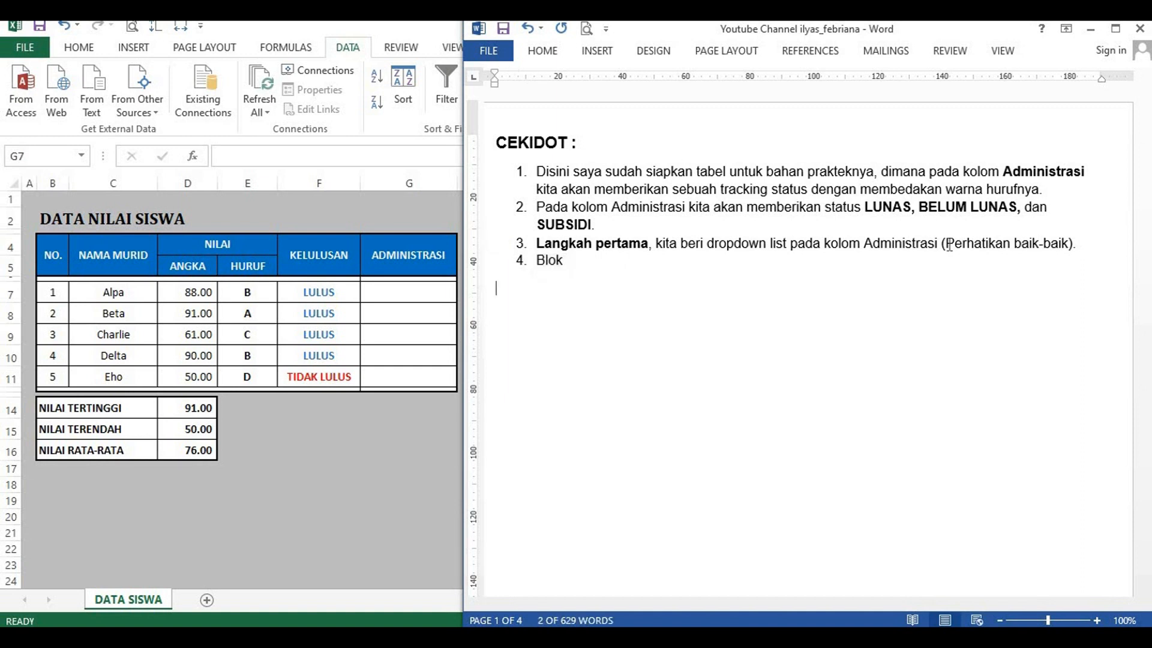
key(Left)
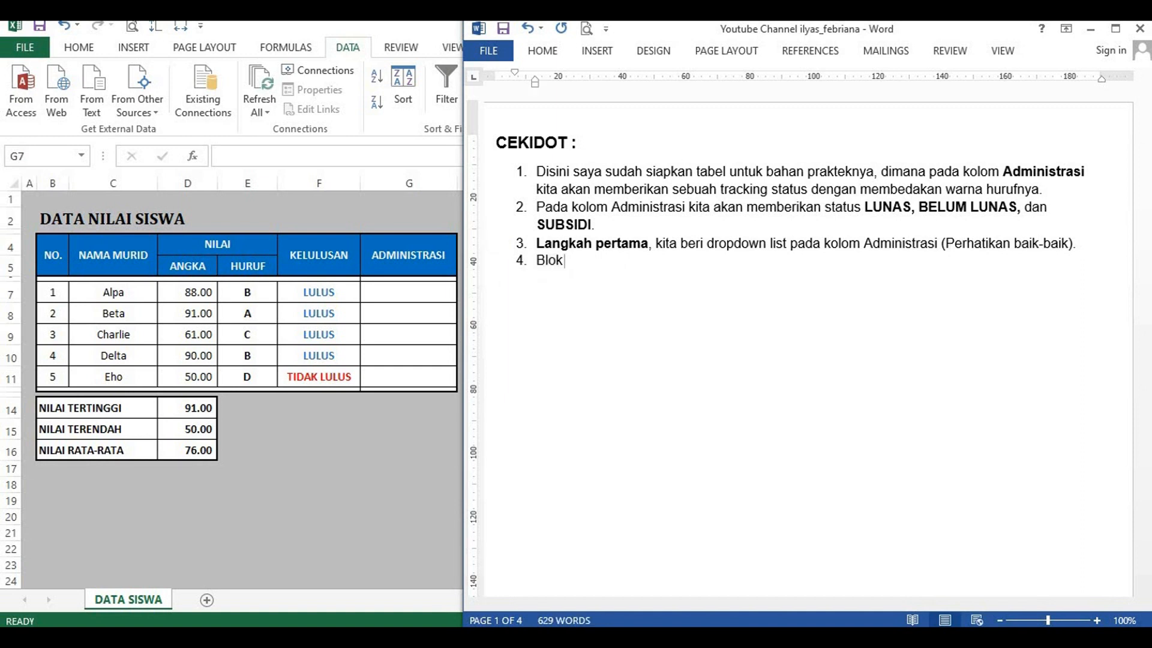
Step: Complete item 4 with "coll G6 sampai G12", a bold right arrow and the range "G6:G12"
text(coll G6 sampai G12 )
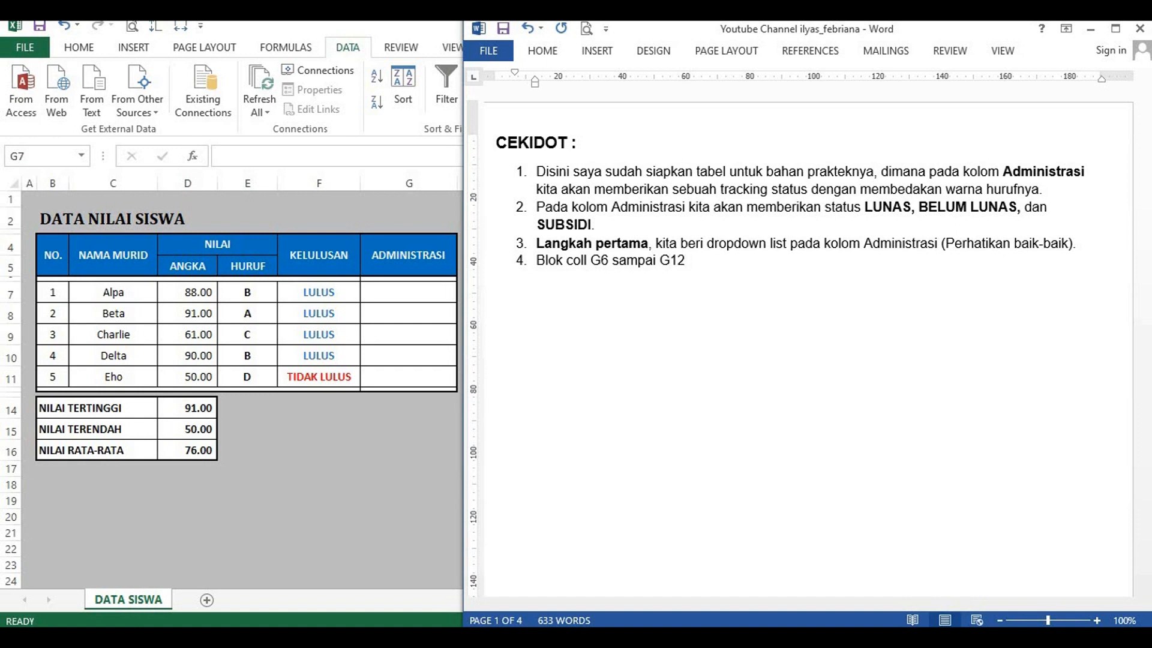
text(==> G6)
text(:)
text(G)
text(12)
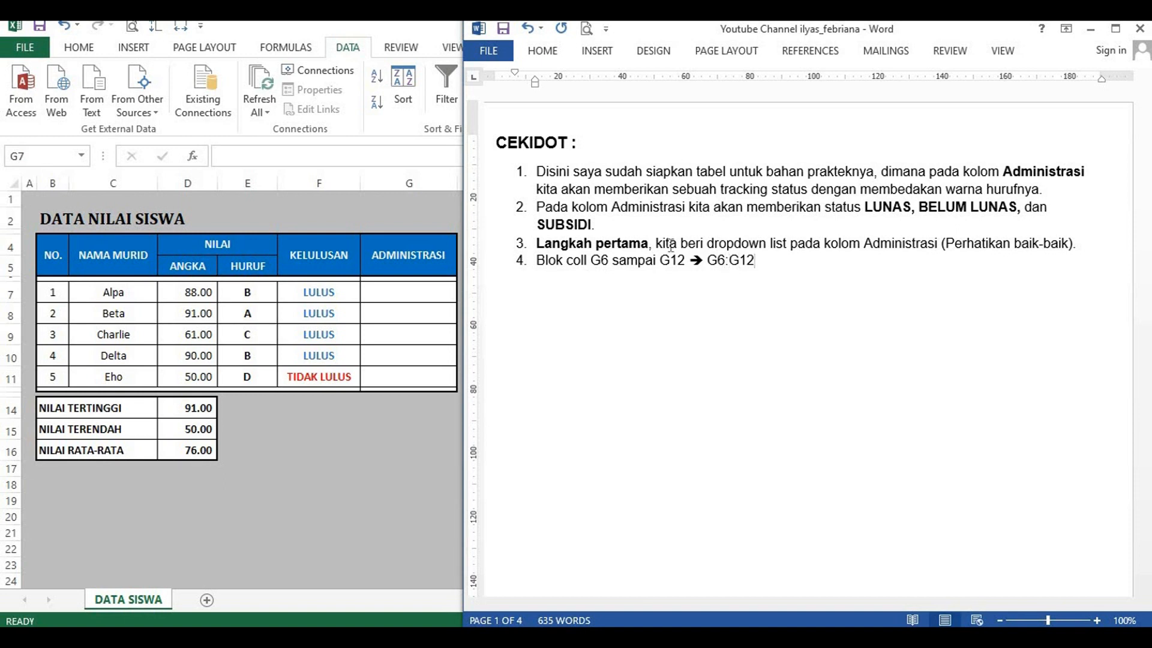
Step: Switch to Excel, select the ADMINISTRASI cells G6:G12 and return to the Word document
click(393, 279)
drag(393, 278, 397, 391)
key(alt+Tab)
Step: Add numbered item 5 reading "Pada menu bar, pilih data → data validation"
key(Return)
text(Pada mer)
text(u bar)
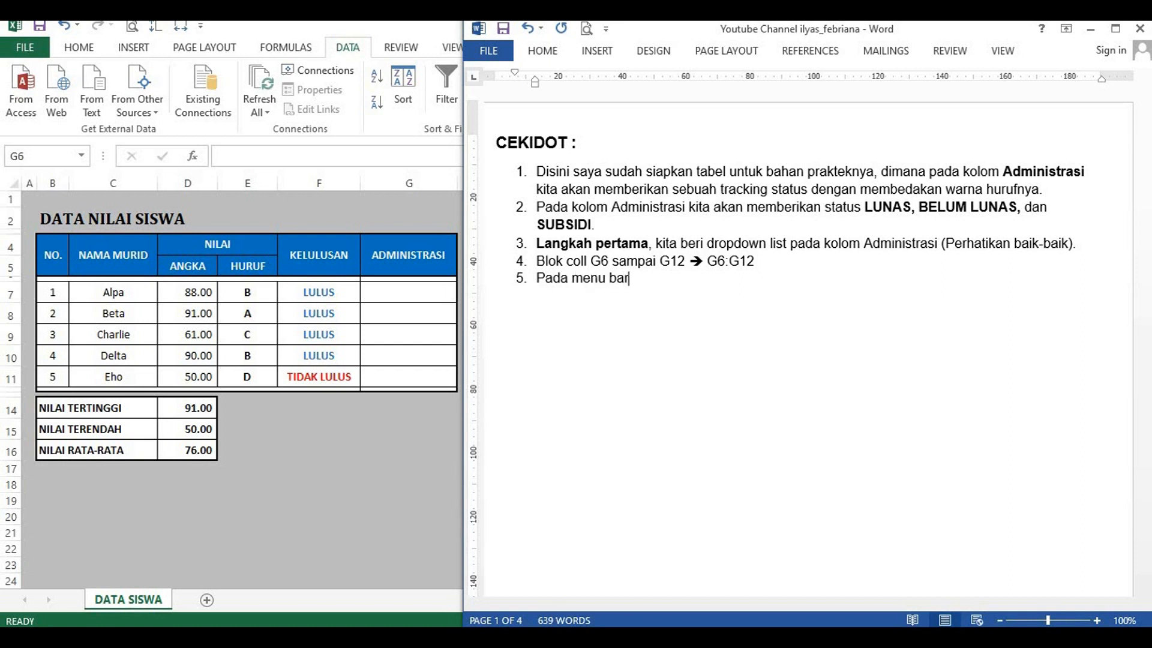
text(, )
text(pili)
text(h)
text( data)
text(->)
text(dat)
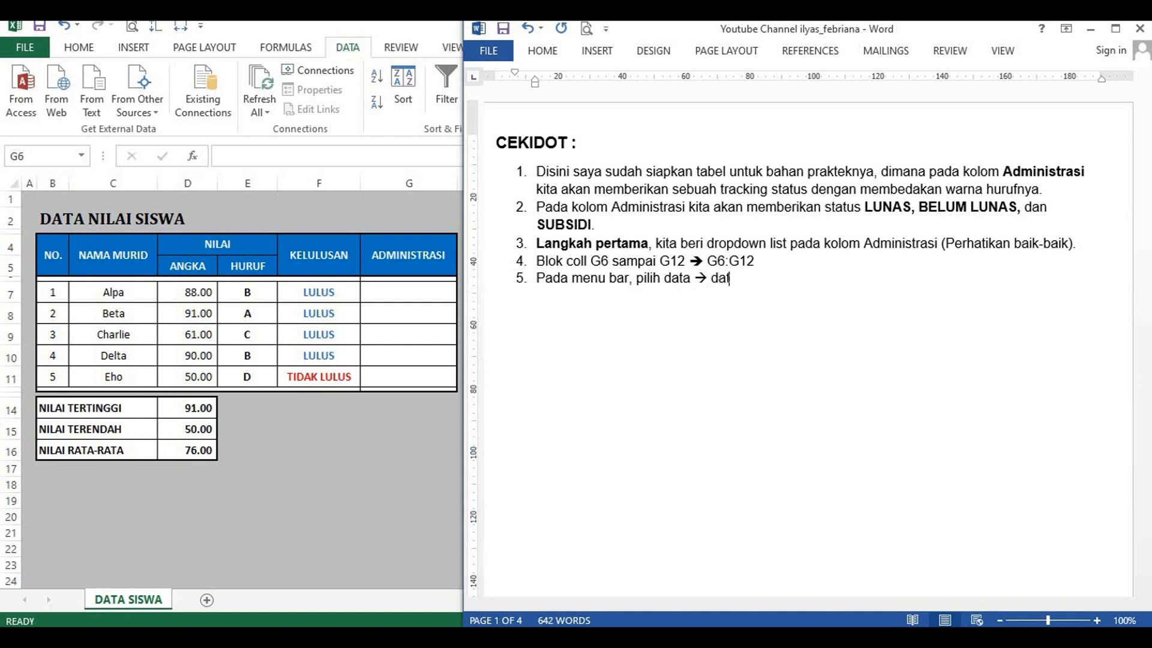
text(a validation)
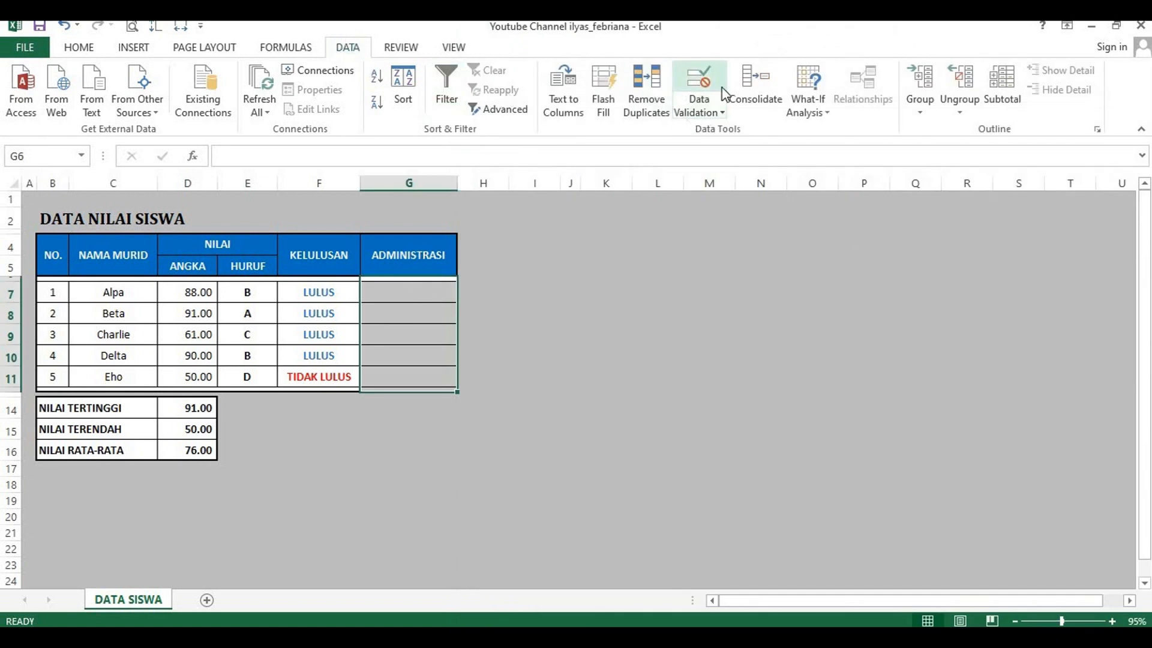
Step: Open the Data Validation settings for the selected cells G6:G12 in Excel and move the dialog clear of the Word window
click(712, 117)
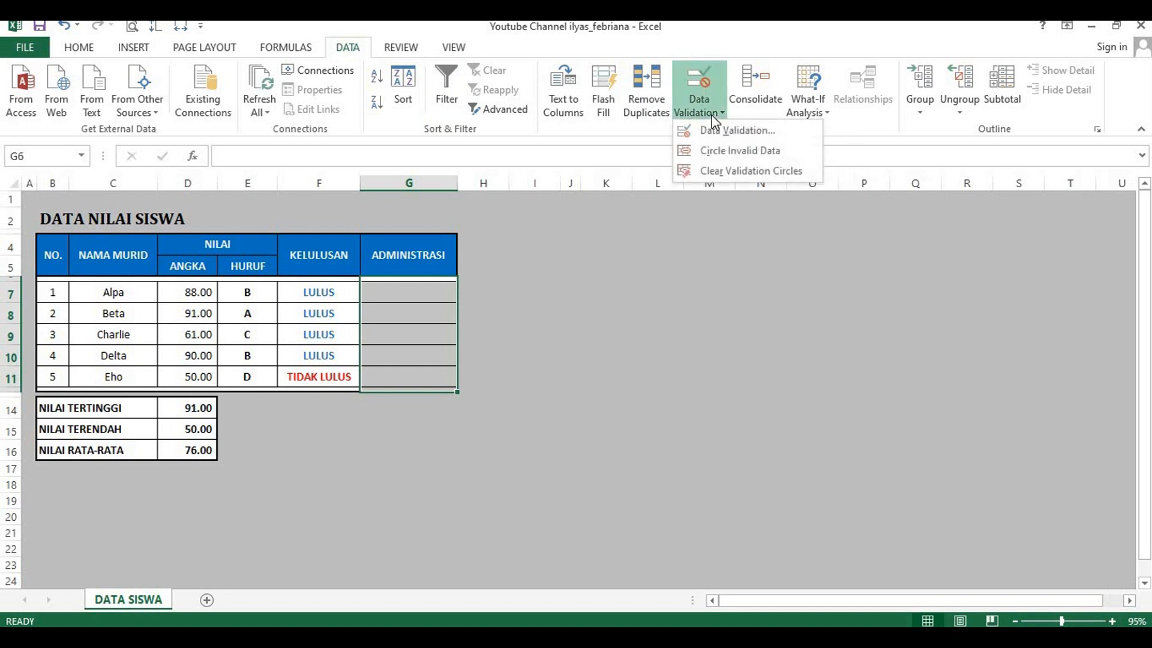
click(747, 138)
drag(258, 119, 157, 198)
Step: In the Word document, start numbered item 6 with the text "Pada form data validation pilih menu settings"
key(alt+Tab)
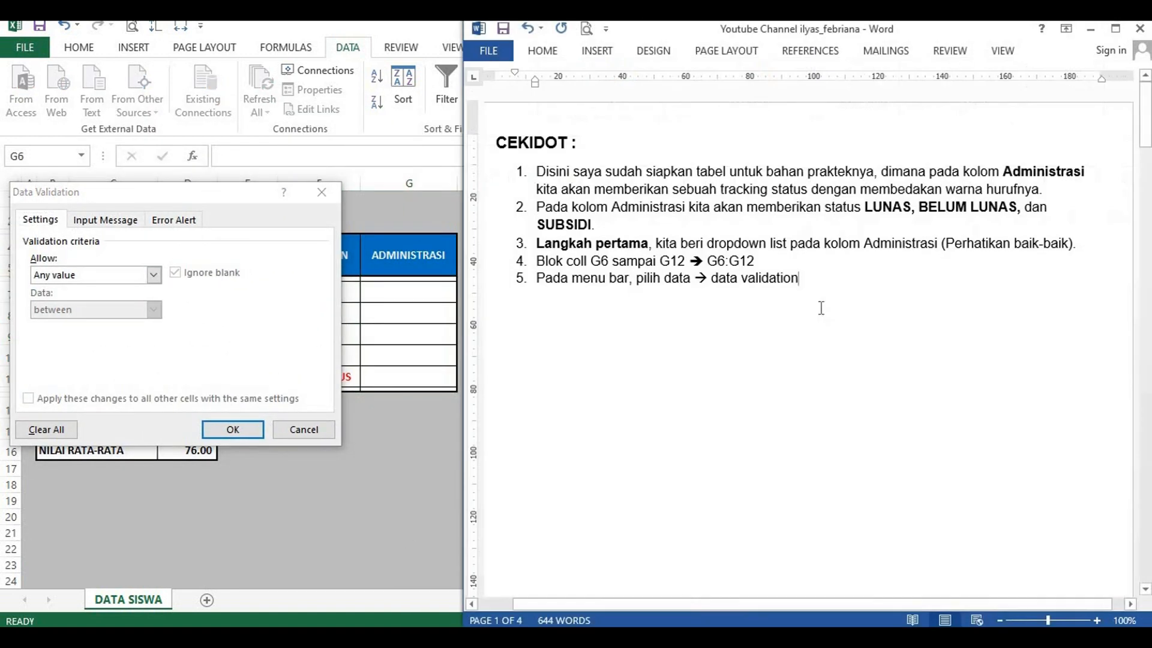
key(Return)
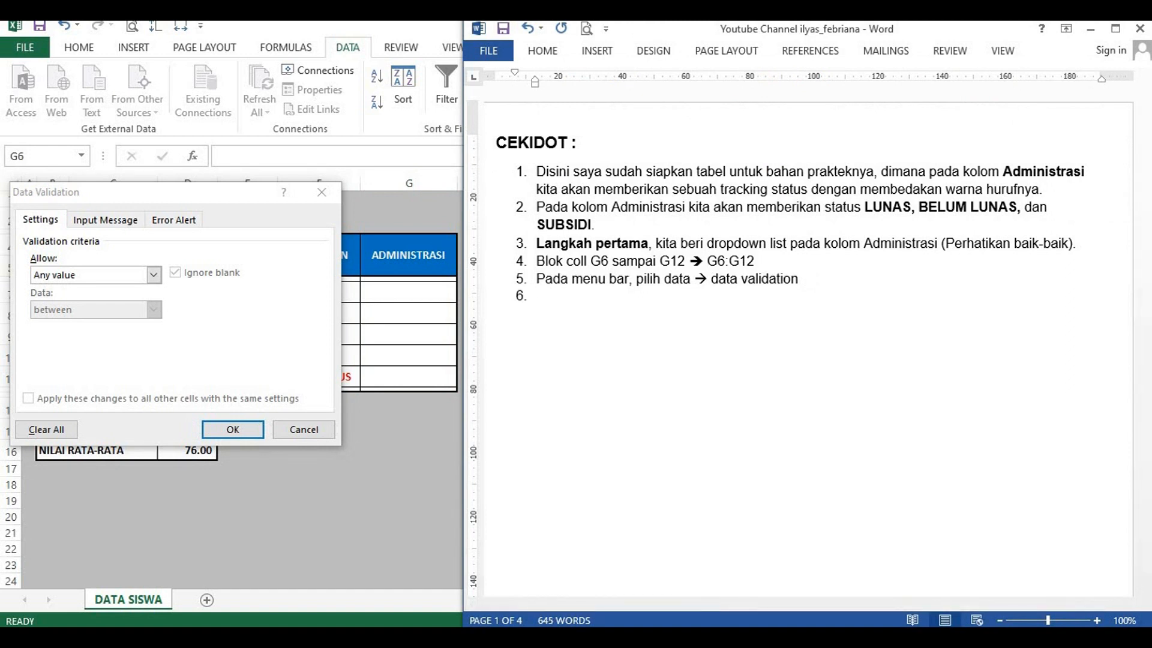
text(Pada form data validatio)
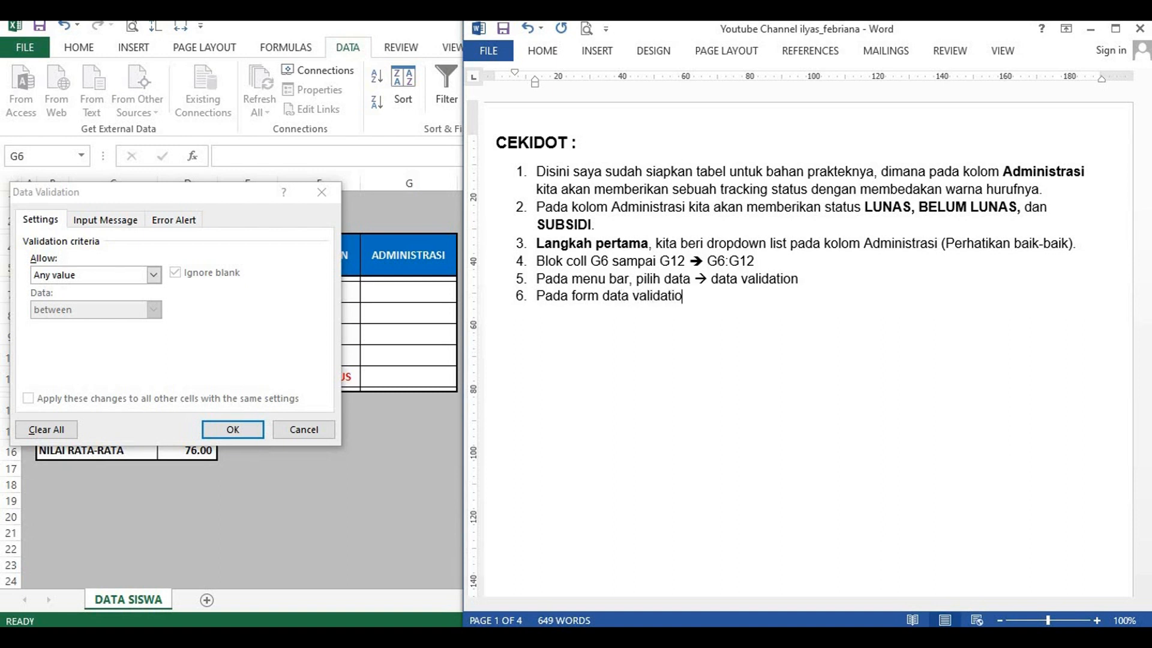
text(n pilih menu s)
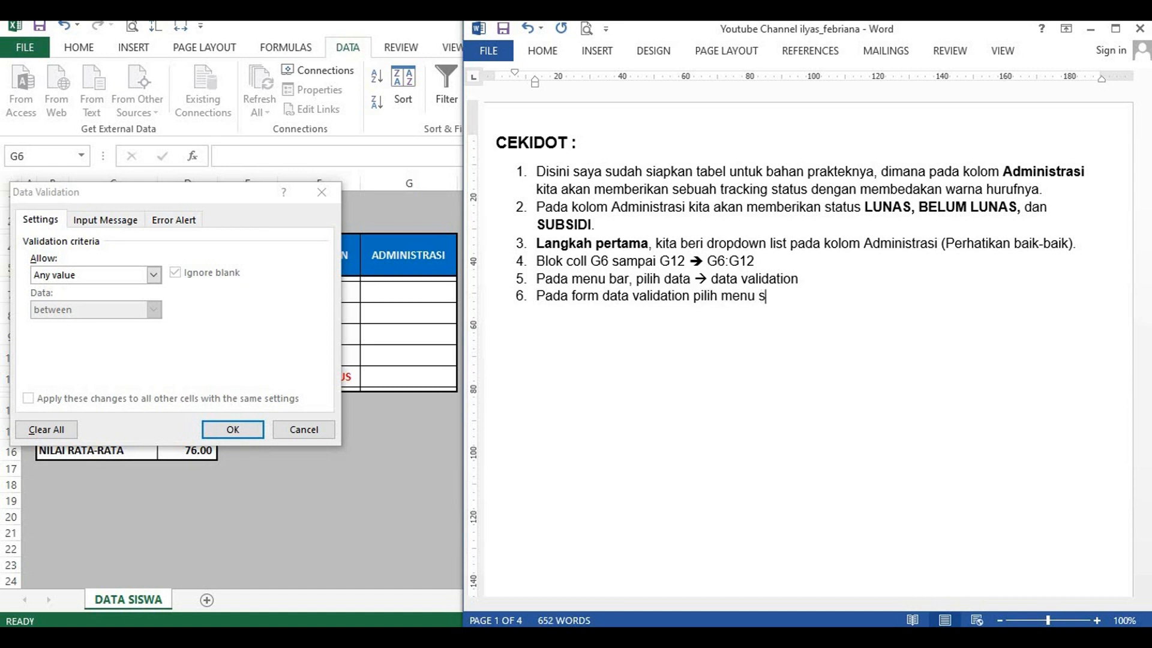
text(ettings, lalu pada )
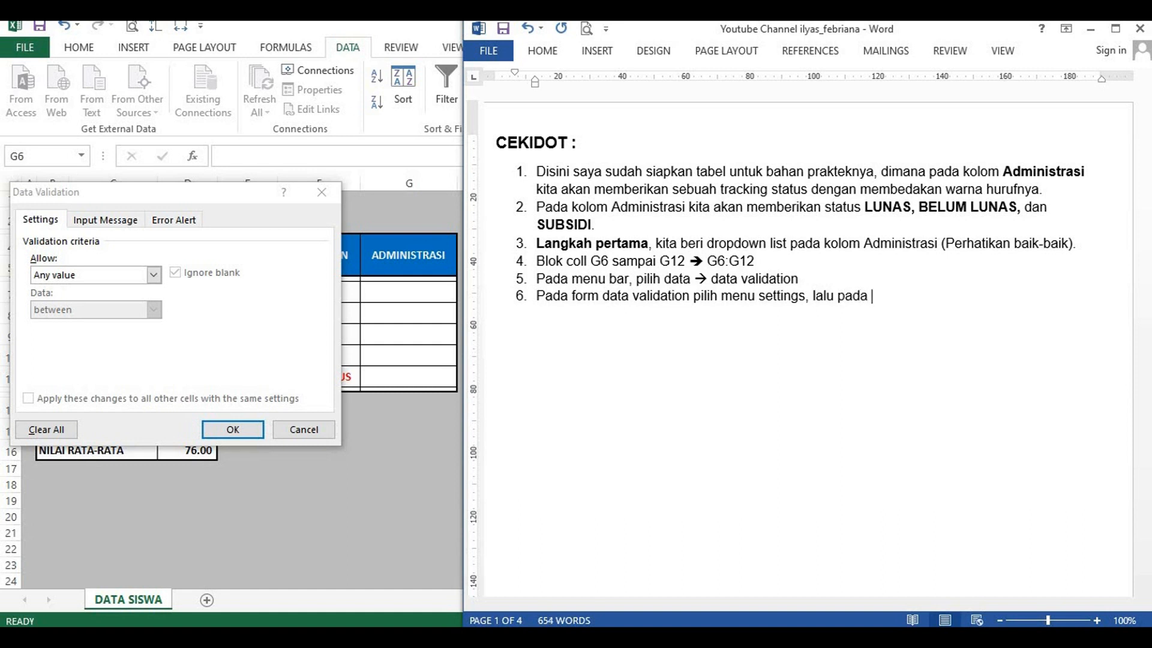
text(bagian allow lis)
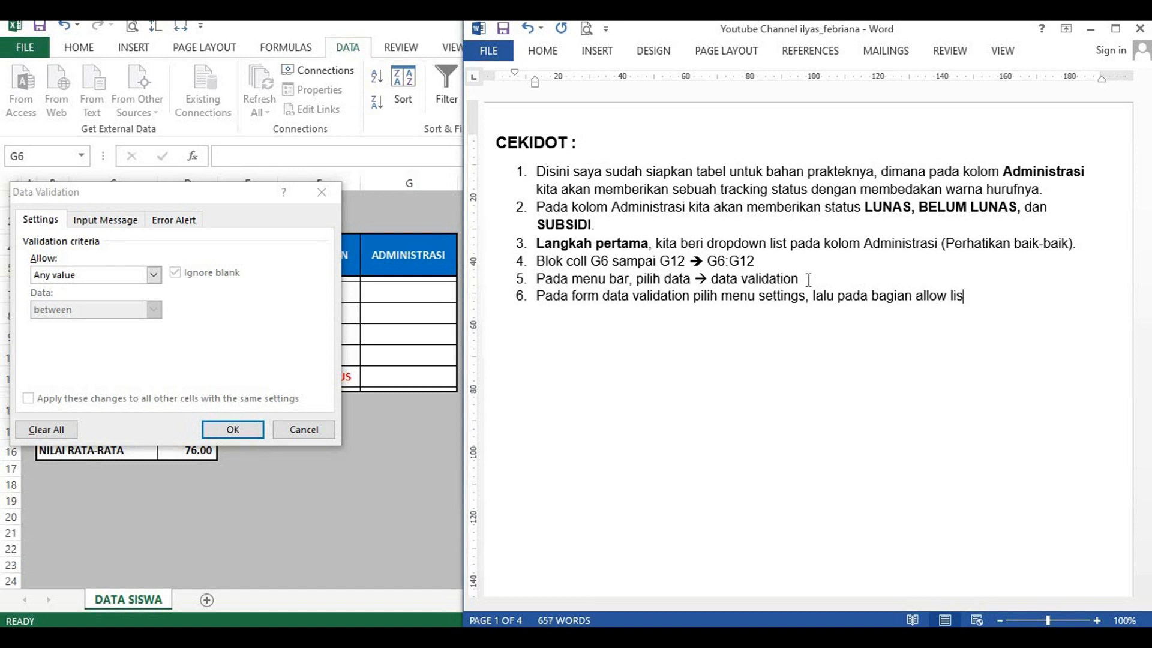
Step: Complete item 6 with the text ", lalu pada bagian allow pilih list."
key(ctrl+shift+Left)
text(pilih list.)
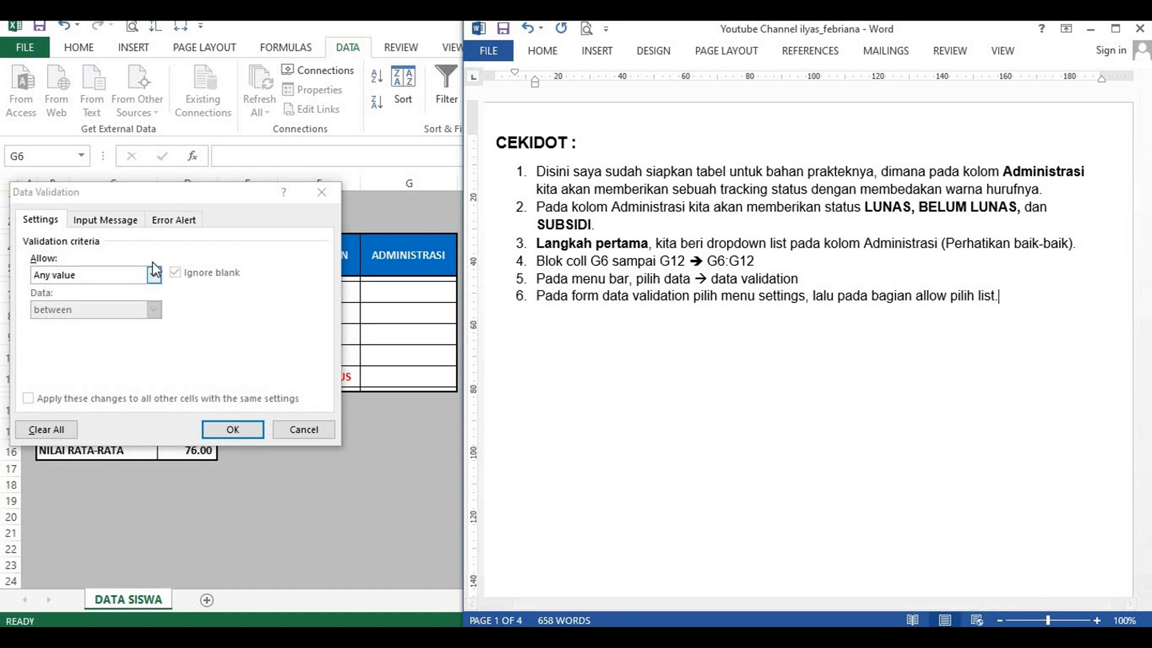
Step: In Excel's Data Validation settings, set the allowed type to List
click(42, 221)
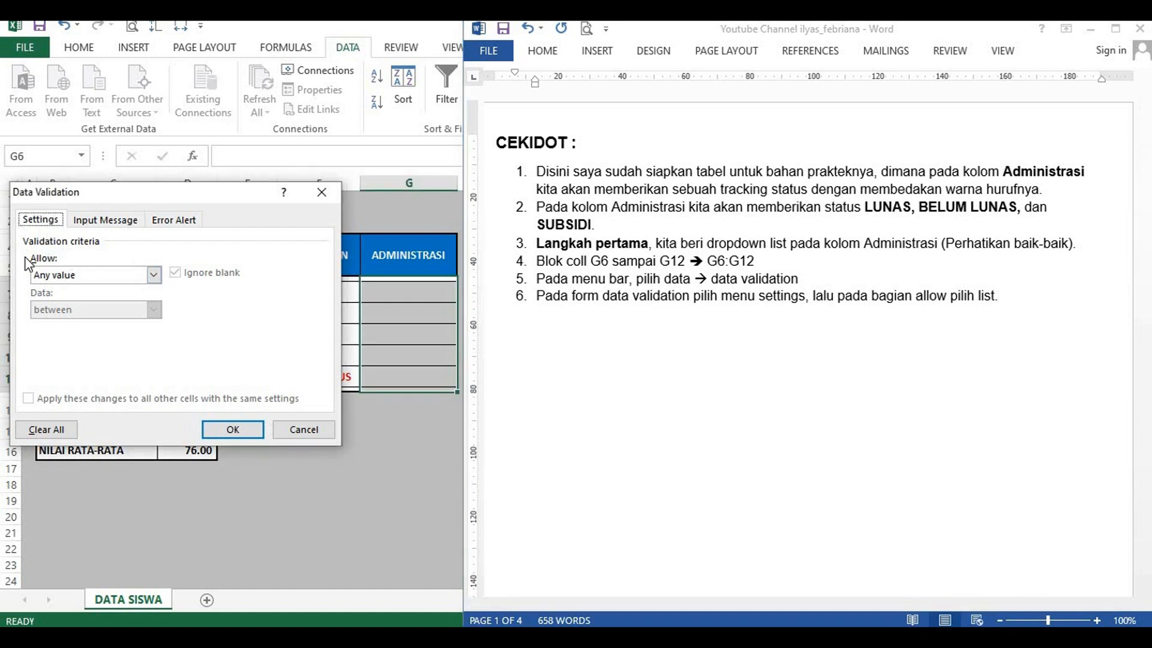
click(153, 275)
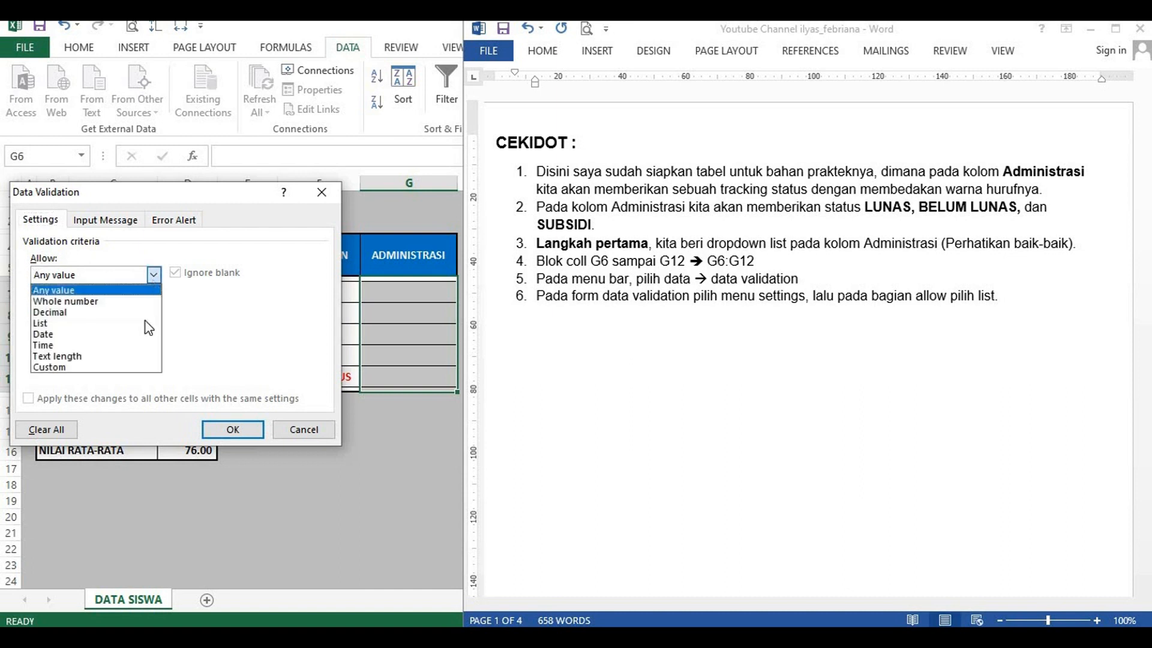
click(144, 324)
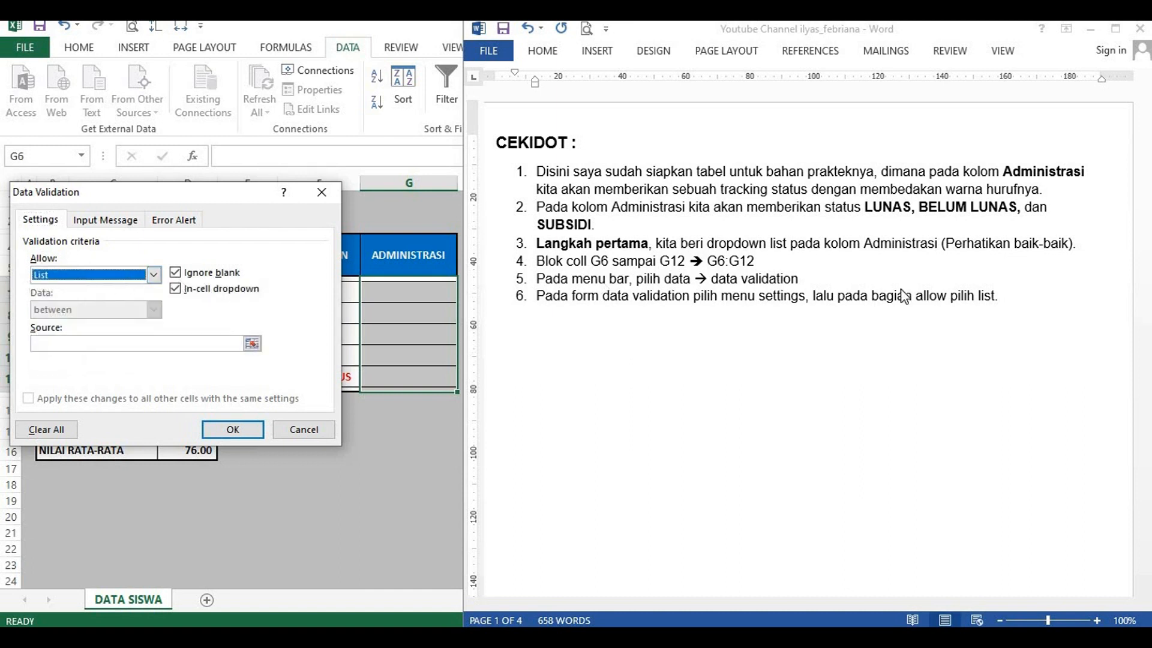
Step: Back in Word, add numbered item 7 reading "Pada box source isi status untuk dropdown list"
click(1013, 299)
key(Return)
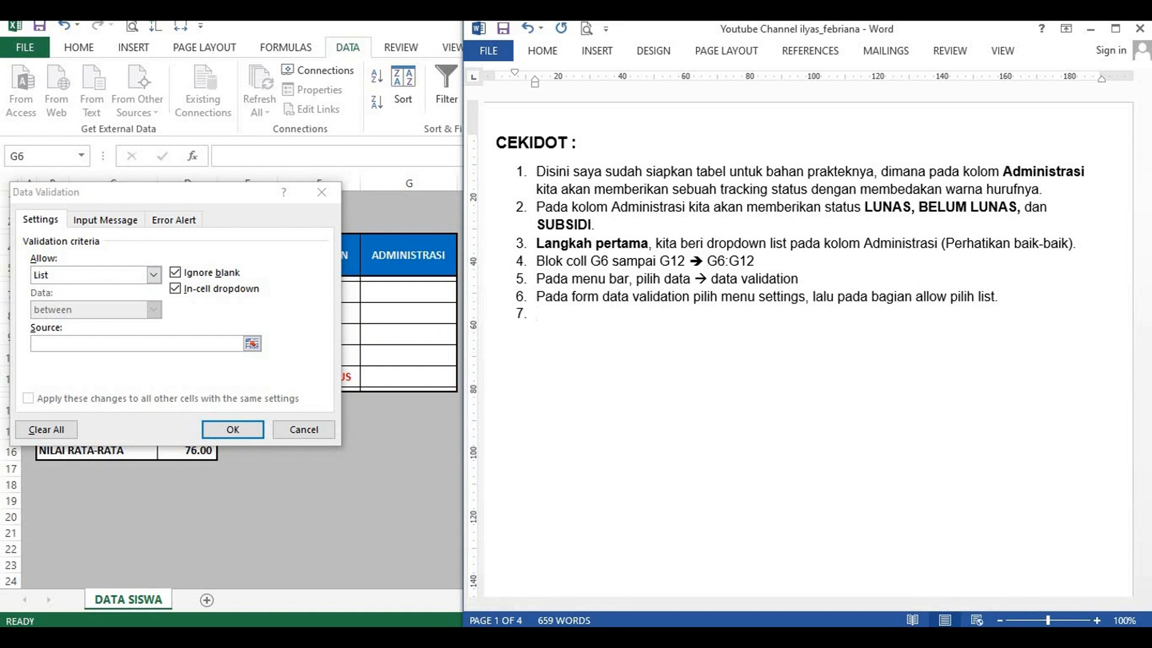
text(Pada box source is)
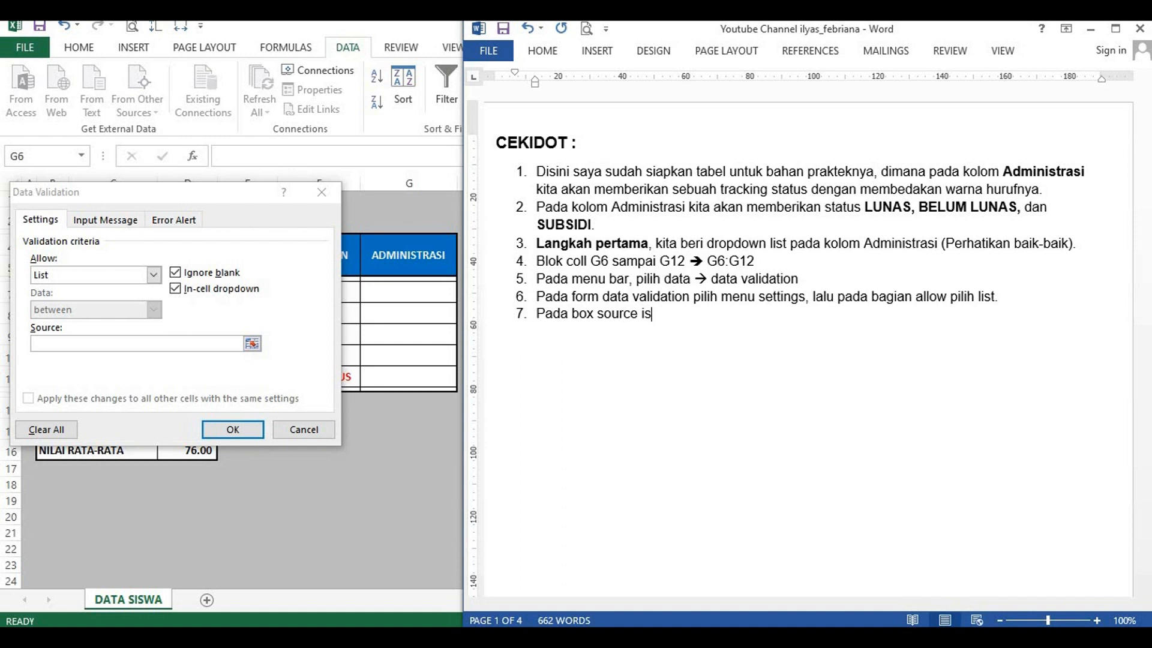
text(i status untuk dropdo)
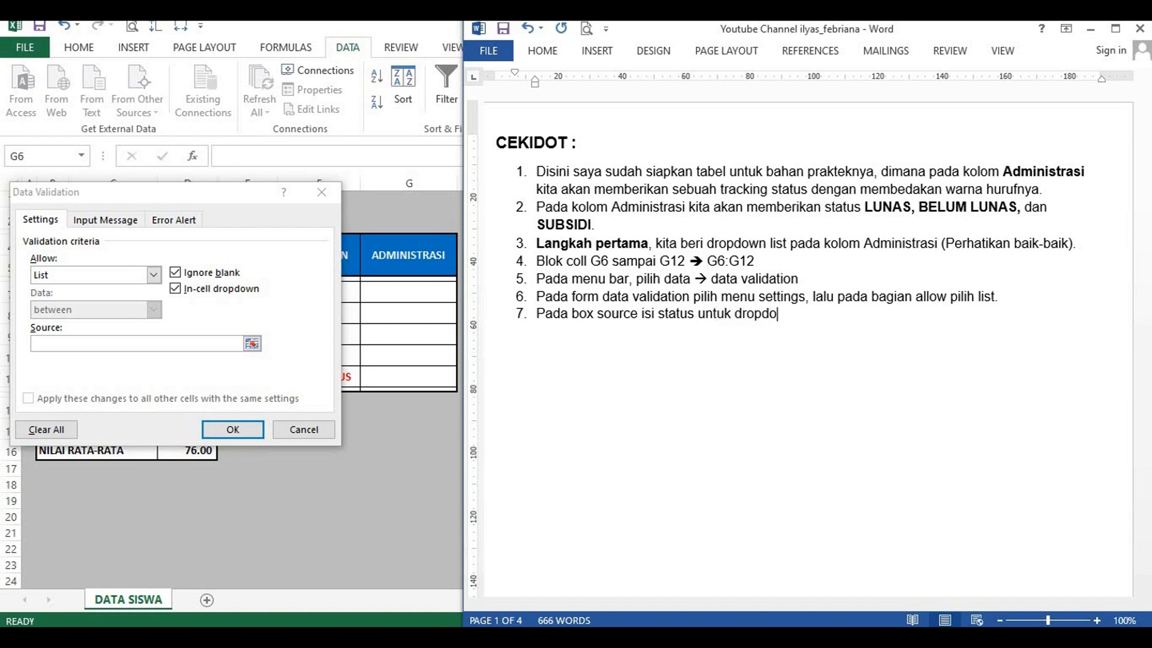
text(wn list)
text( ==> )
text(LUNAS)
text(,)
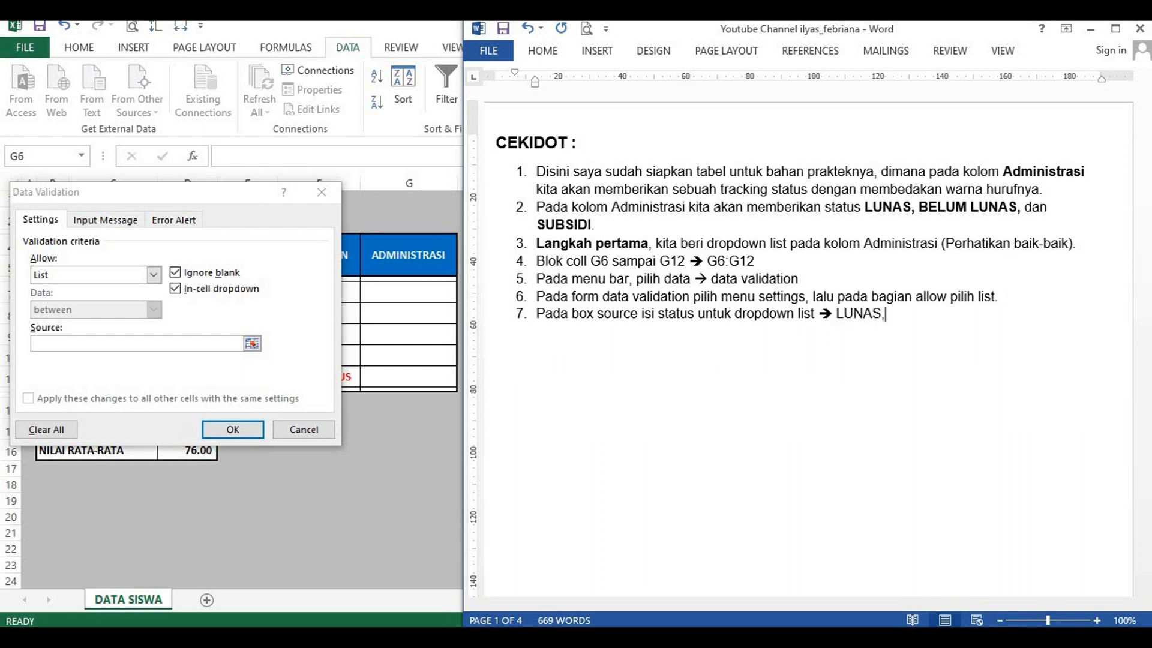
text( BELUM LUNAS, )
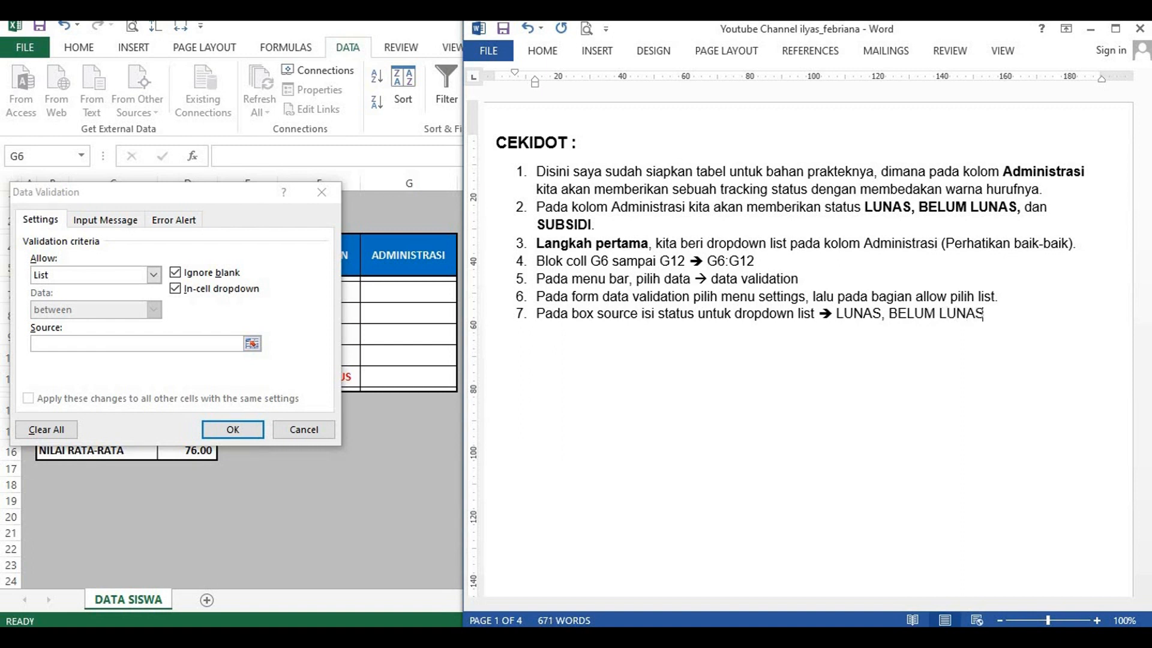
text(SUBSIDI)
Step: Add numbered item 8 reading "Setelah beres klik OK."
key(Return)
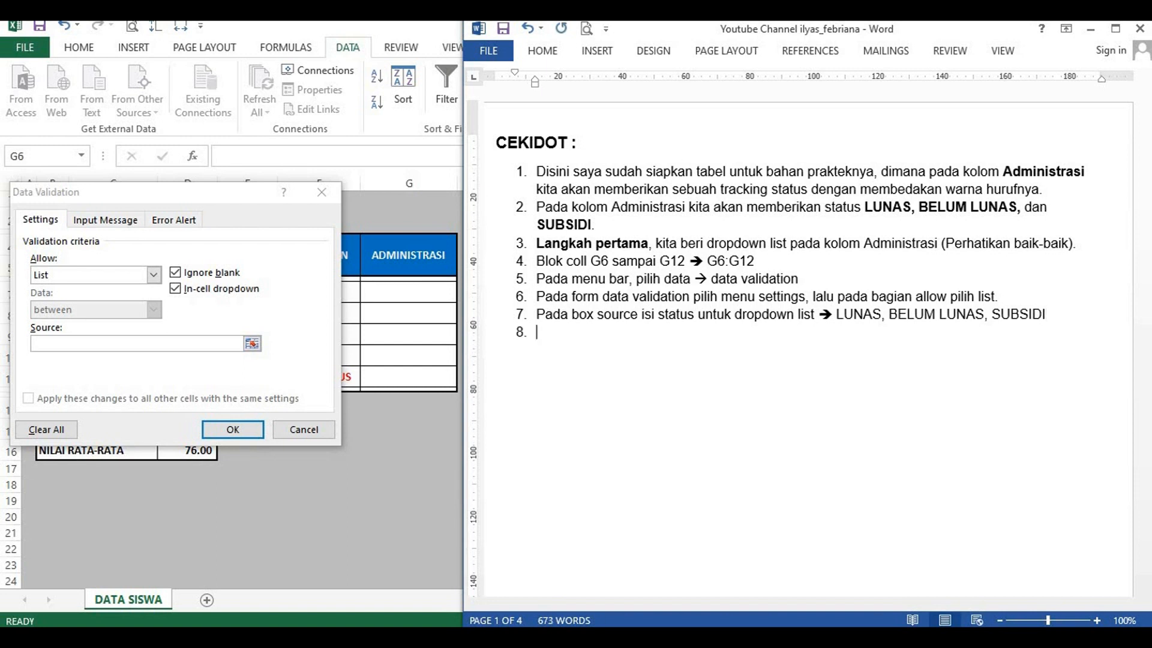
text(Setelah beres kli)
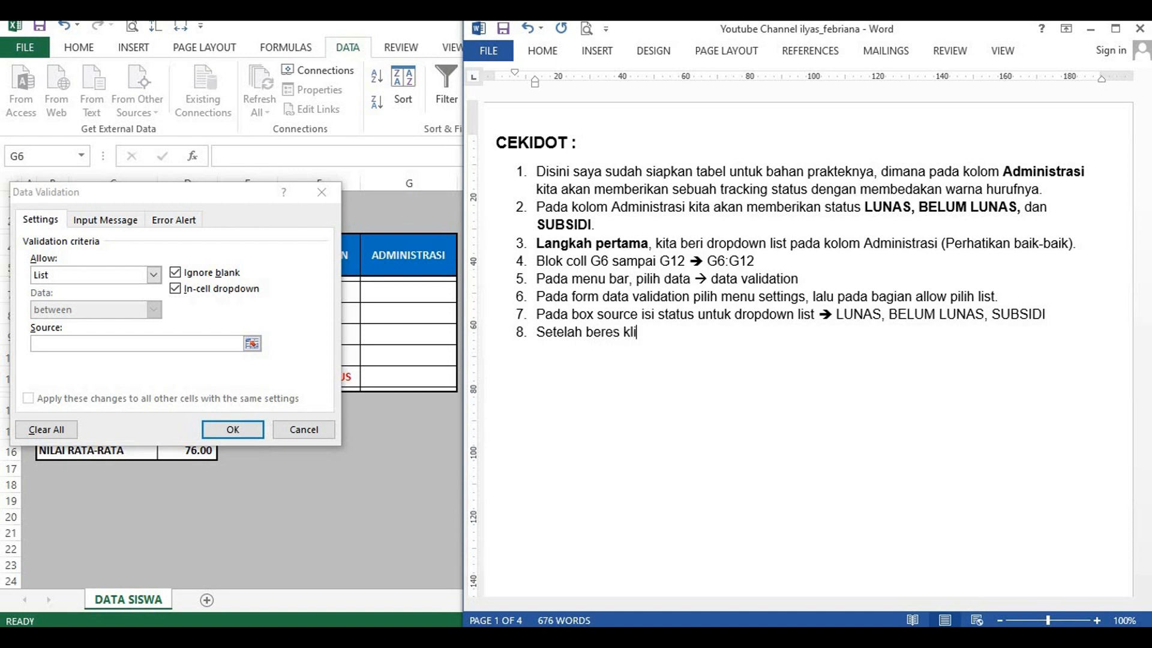
text(k OK.)
Step: In Excel's Data Validation settings, enter the list source "LUNAS, BELUM LUNAS, SUBSIDI" and apply the rule
click(59, 346)
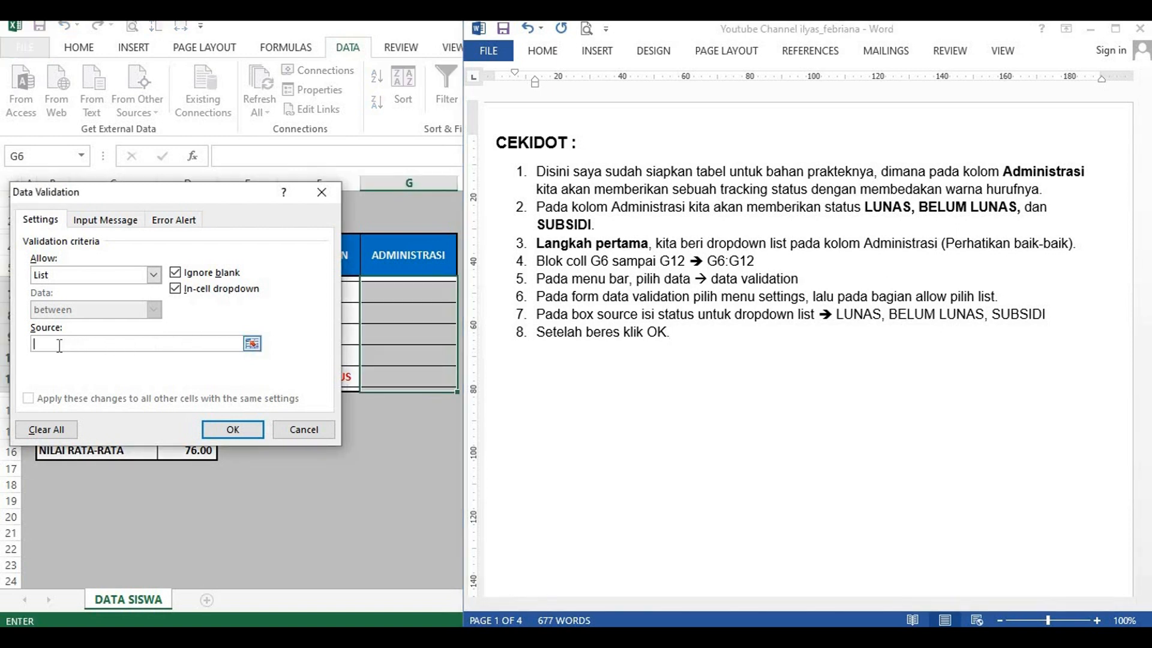
text(LUNAS)
text(, BELUM LUNAS, )
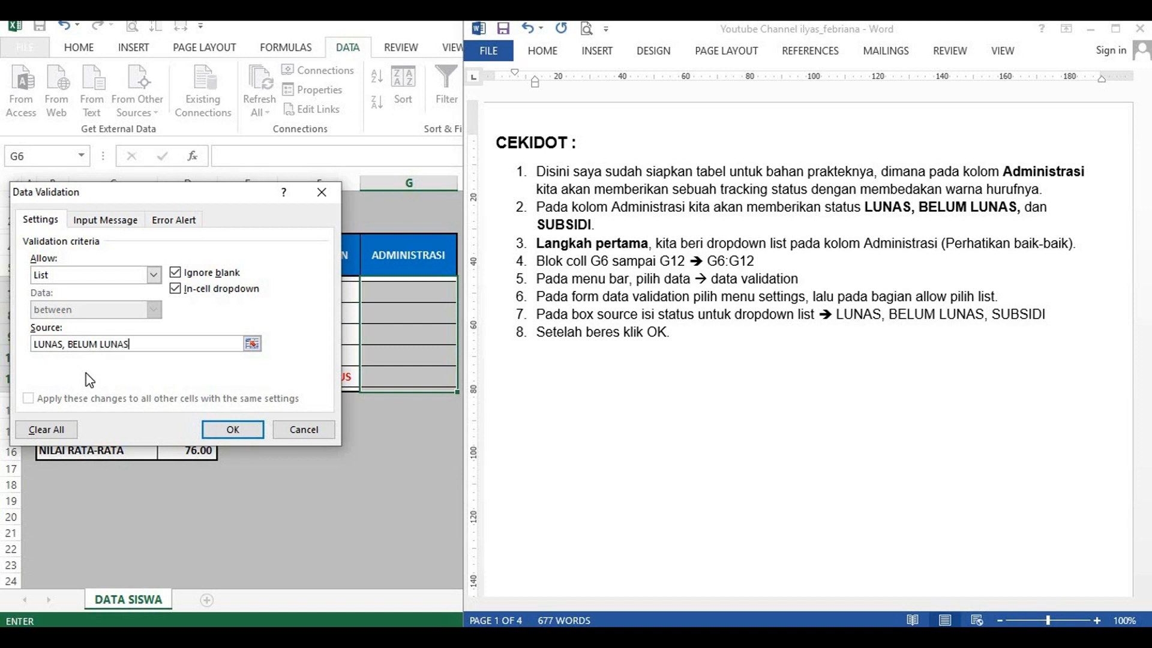
text(SUBSIDI)
click(233, 430)
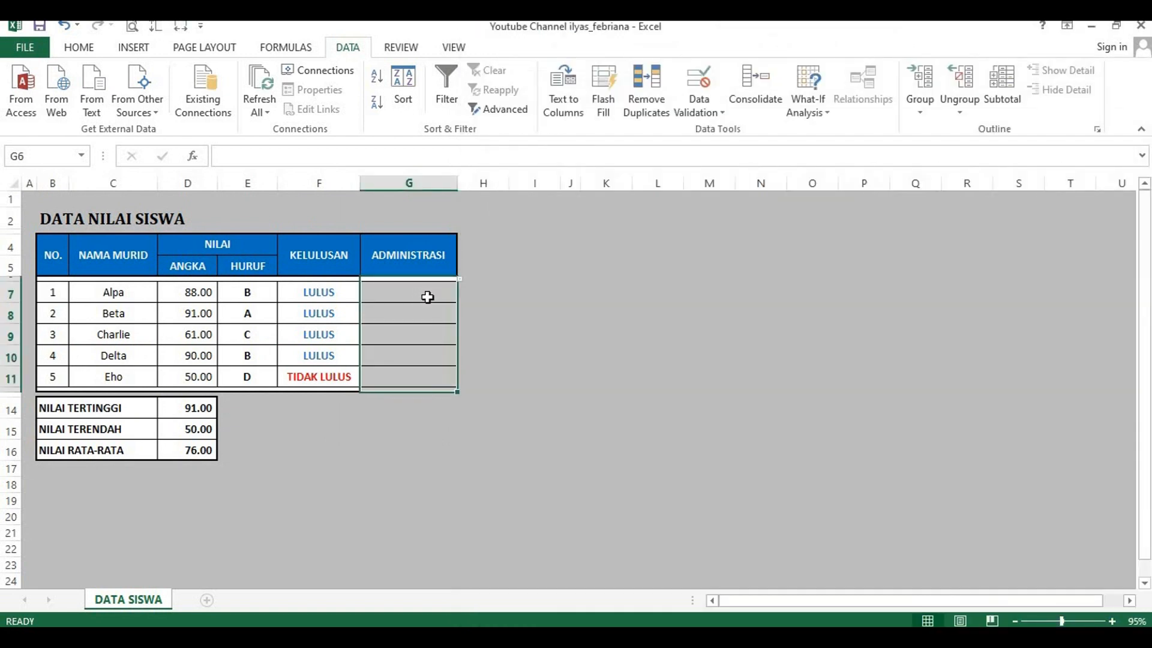
Step: Test the dropdown list in cell G7 by choosing LUNAS, BELUM LUNAS and SUBSIDI in turn
click(431, 295)
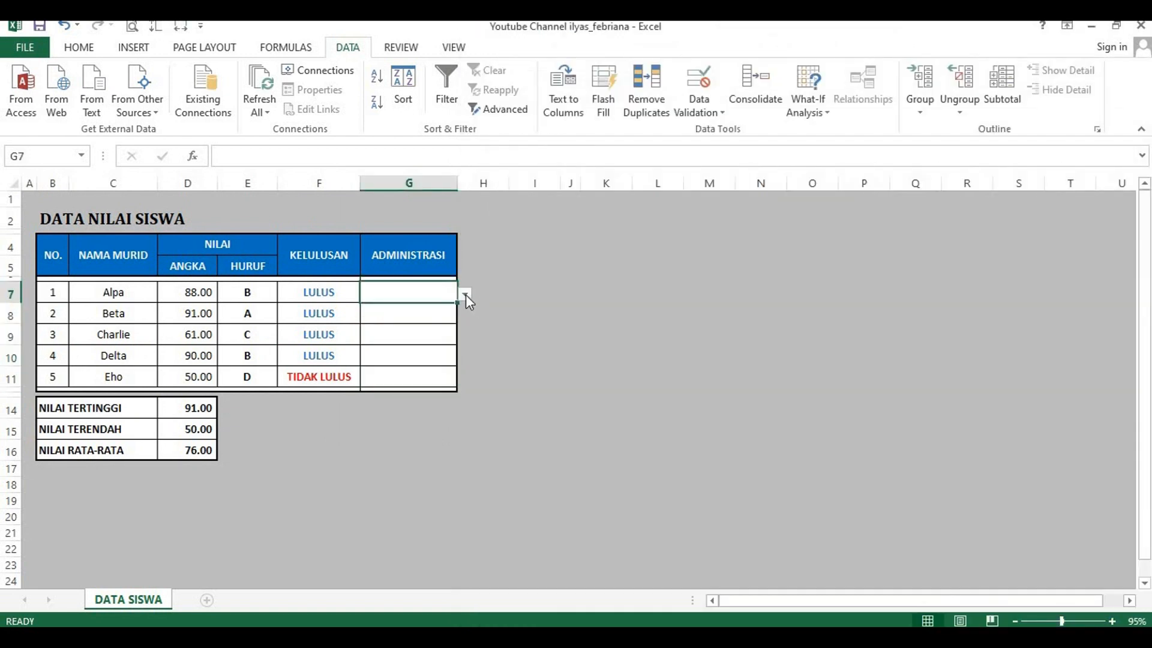
click(465, 294)
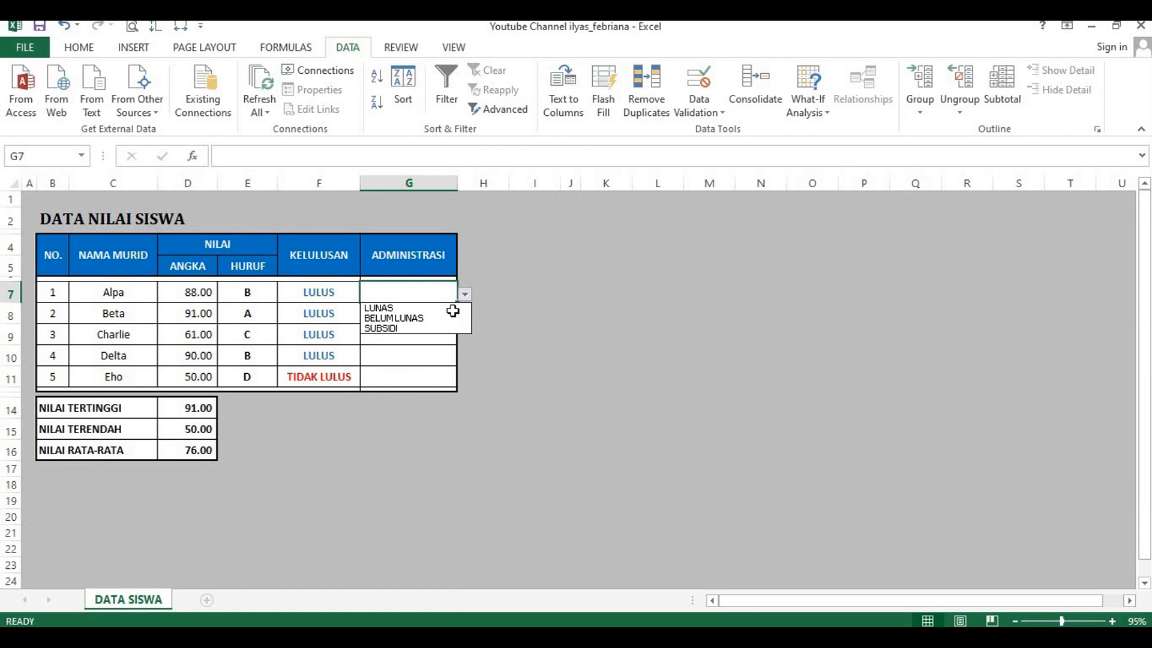
click(454, 308)
click(465, 294)
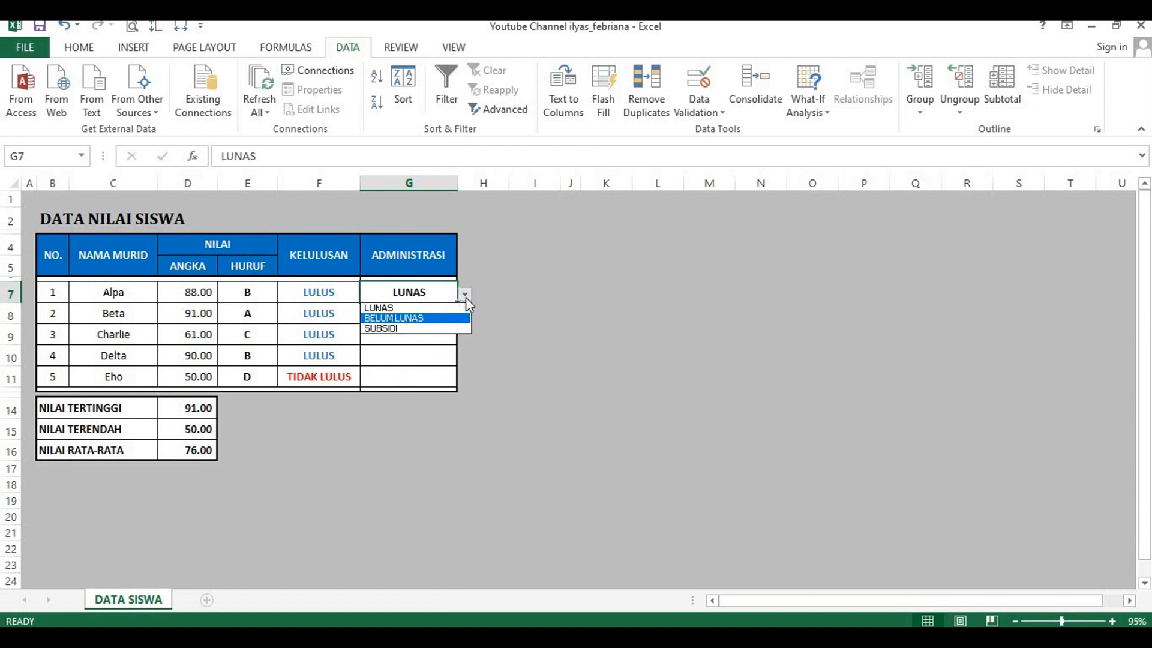
click(451, 318)
click(465, 294)
click(445, 328)
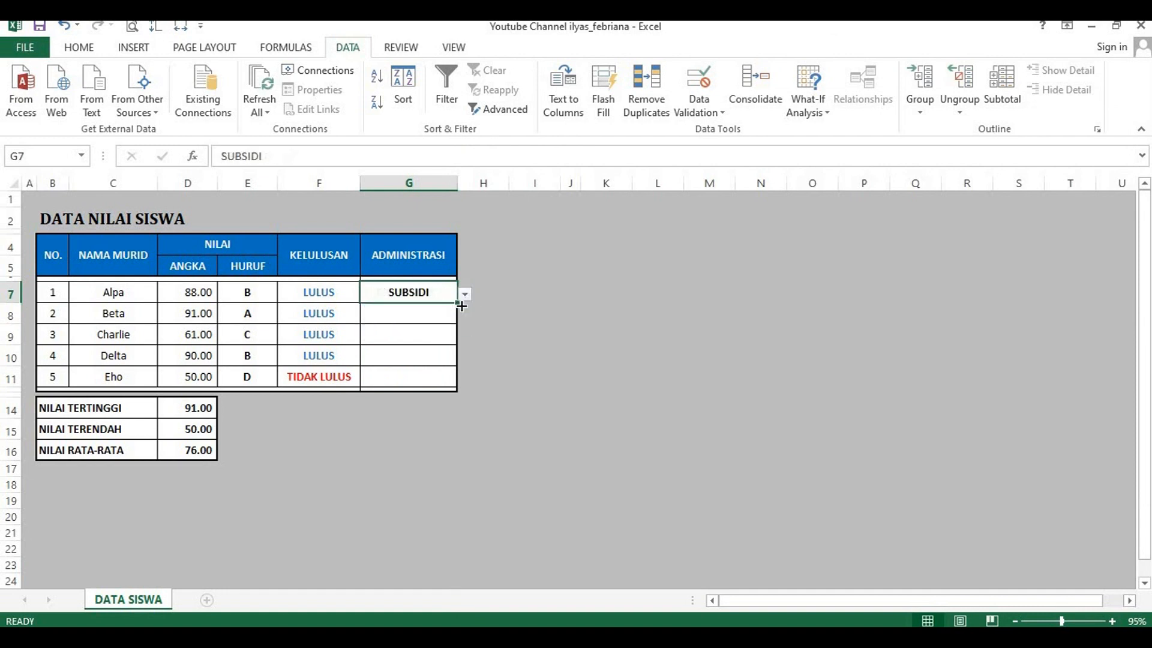
Step: Switch to Word and start numbered item 9 with bold "Langkah kedua" followed by regular ", pada status administrasi LUNAS"
key(alt+Tab)
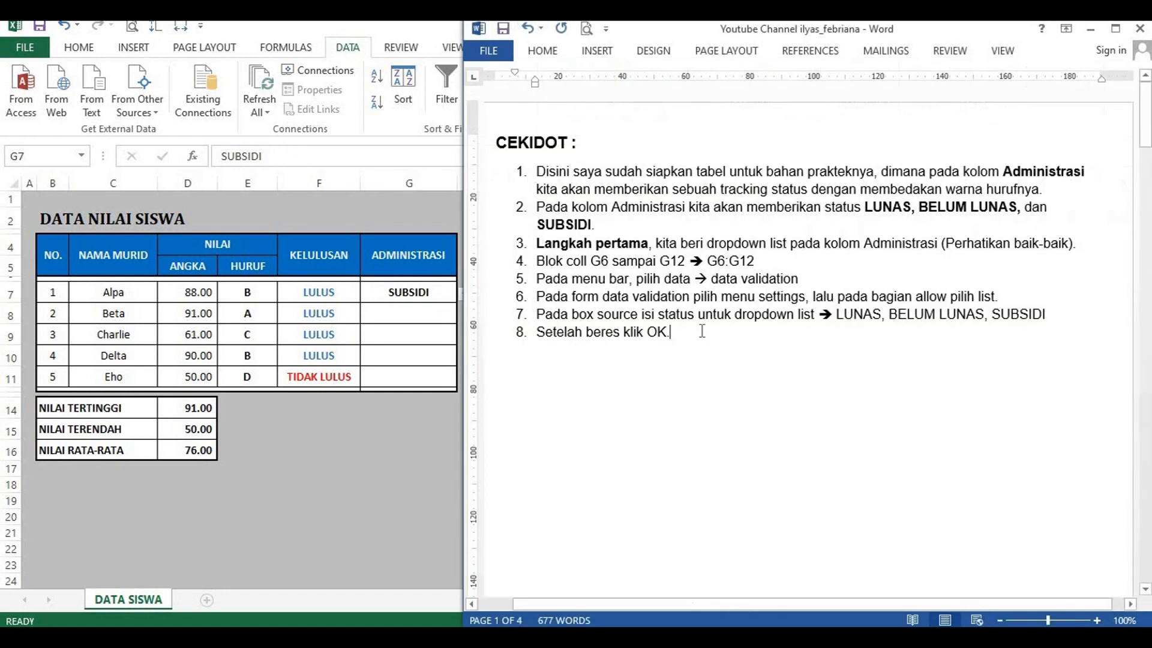
click(691, 331)
key(Return)
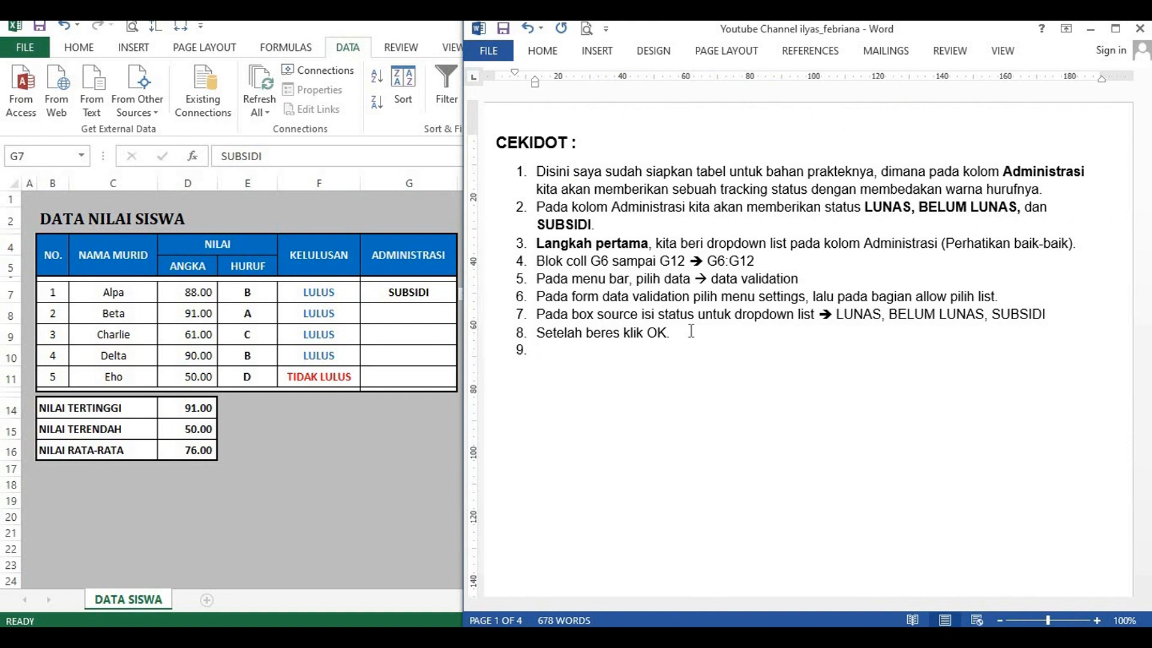
key(ctrl+b)
text(Langkah kedua)
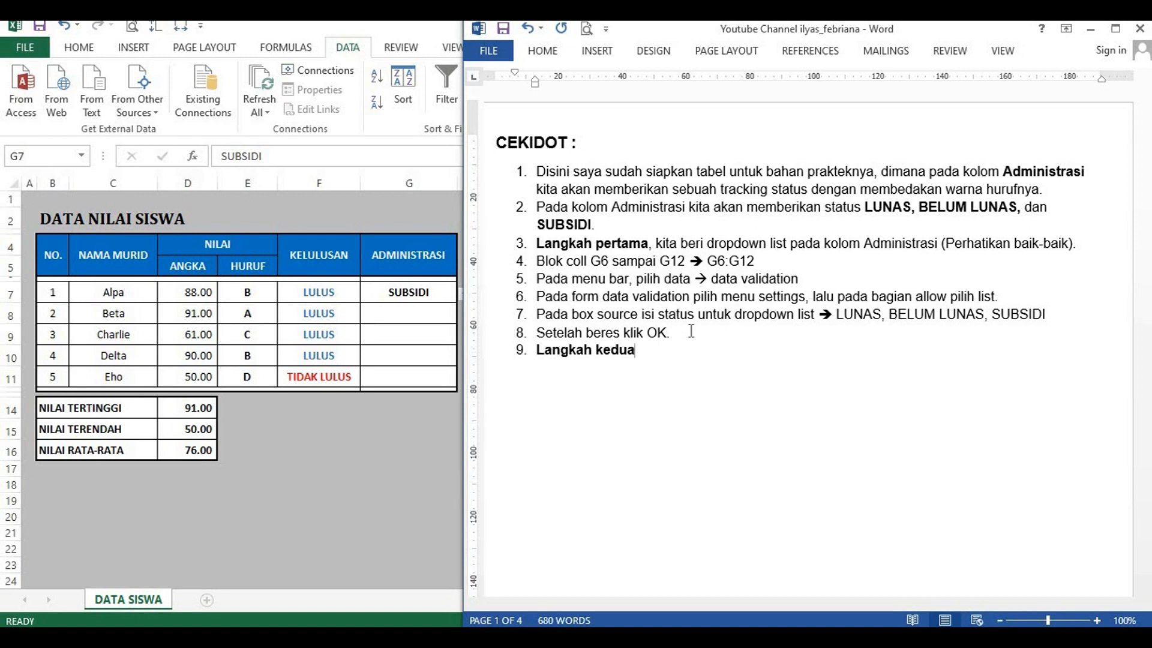
text(, pada status administrasi LUNAS)
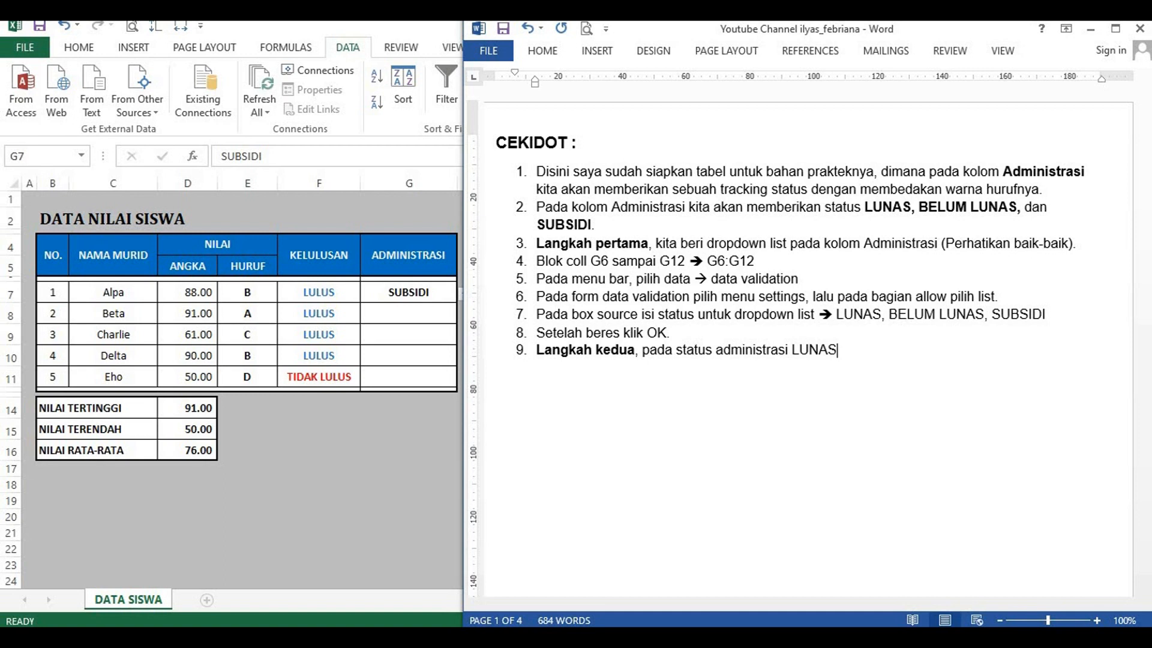
text( kita akan berikan )
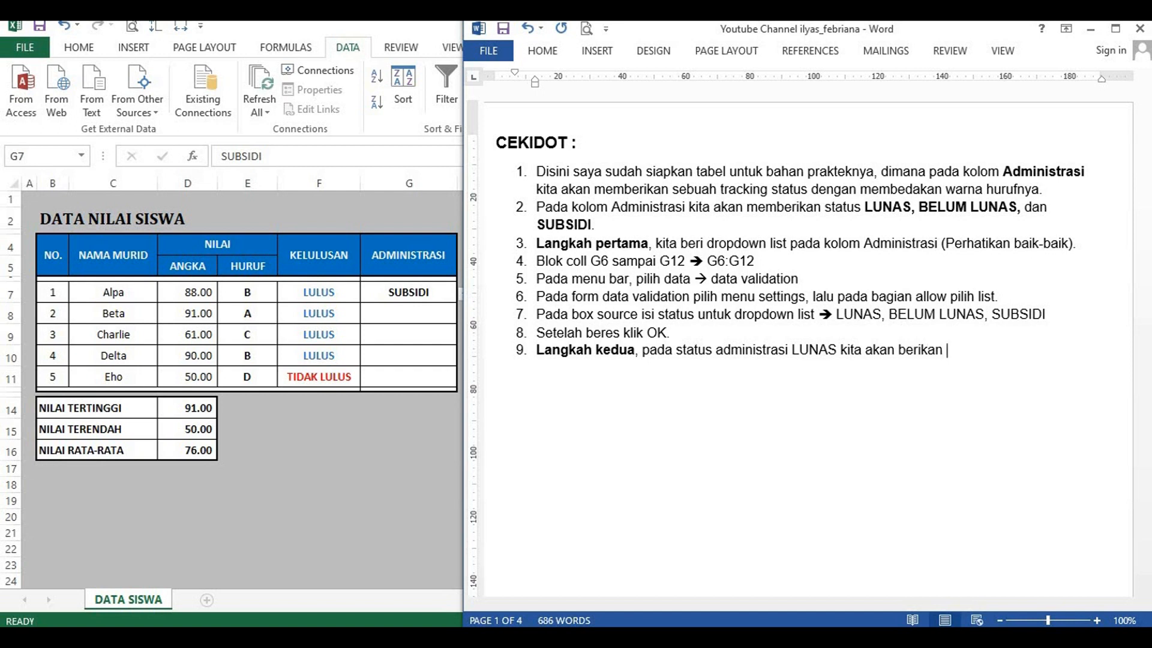
text(warna hijau p)
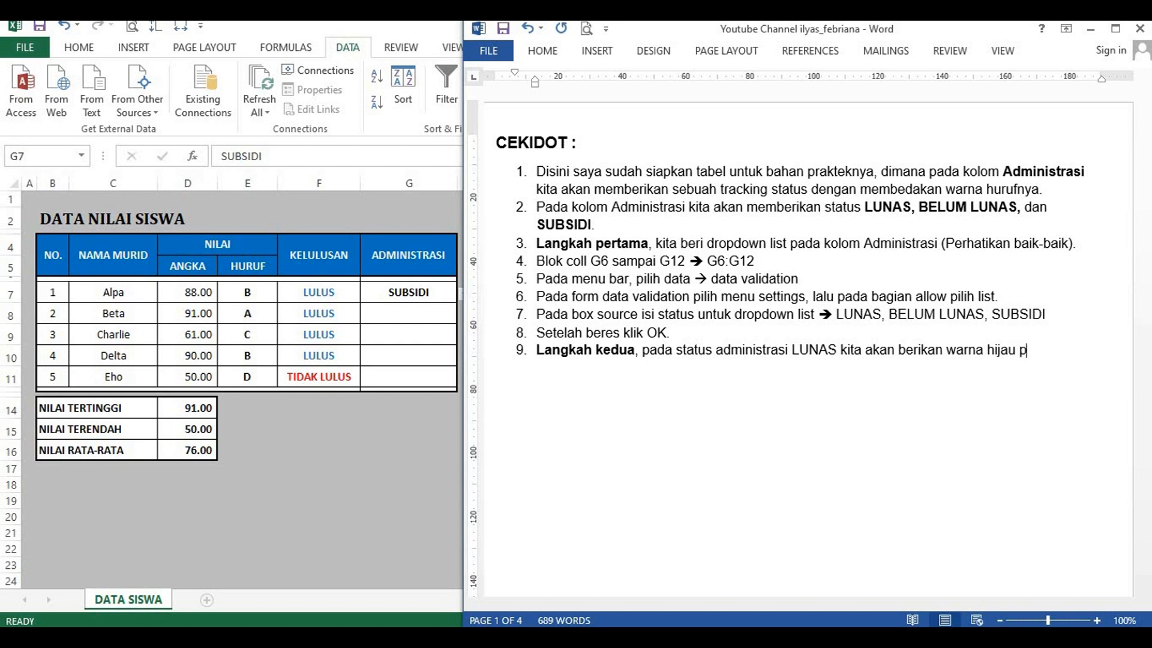
text(ada hurufny)
Step: Complete item 9 with "kita akan berikan warna hijau pada hurufnya (Perhatikan baik-baik)."
text(a )
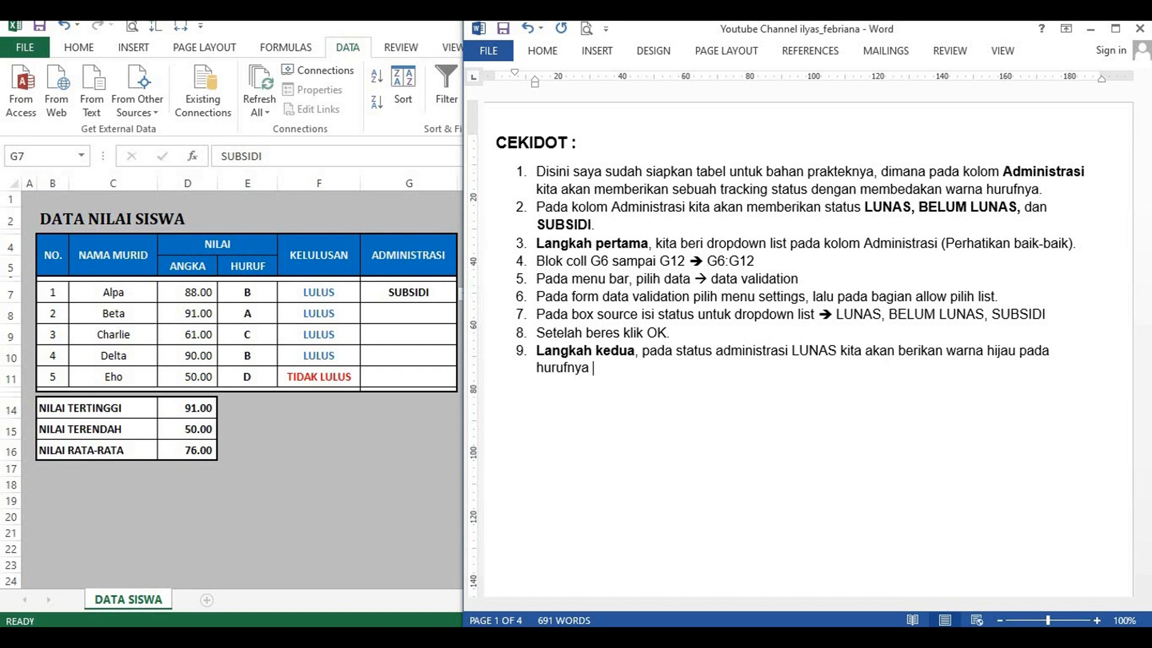
text((Perhatikan baik-baik).)
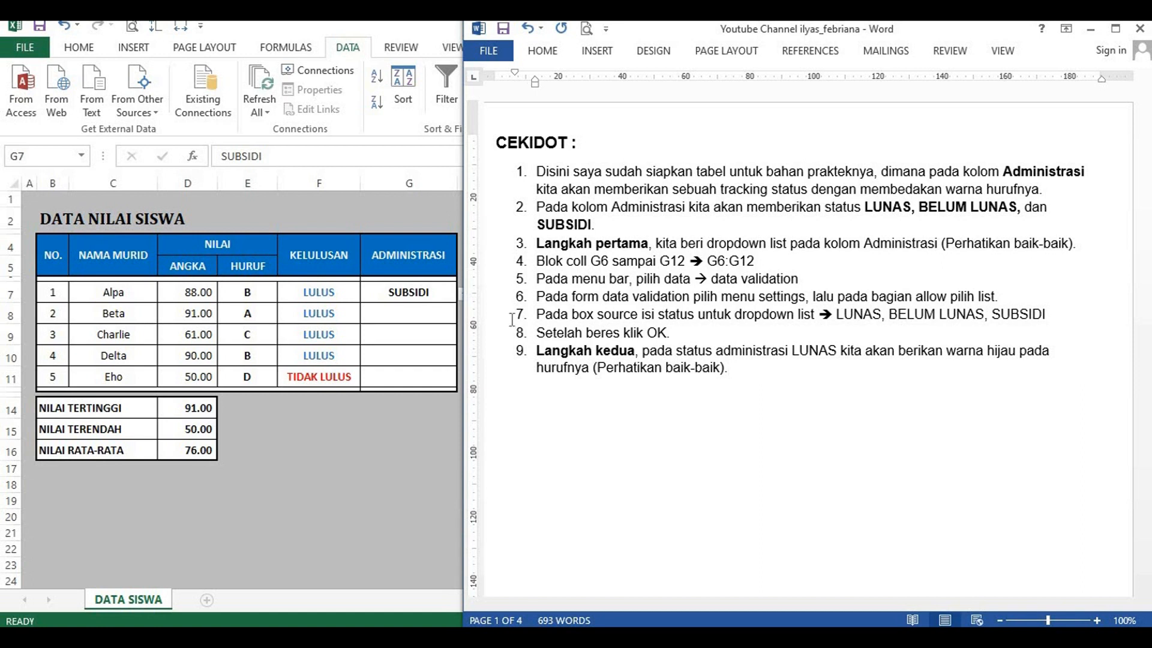
Step: Switch to Excel, set cell G7 to LUNAS from its dropdown list and select the ADMINISTRASI cells G6:G12
click(454, 292)
click(466, 294)
click(400, 306)
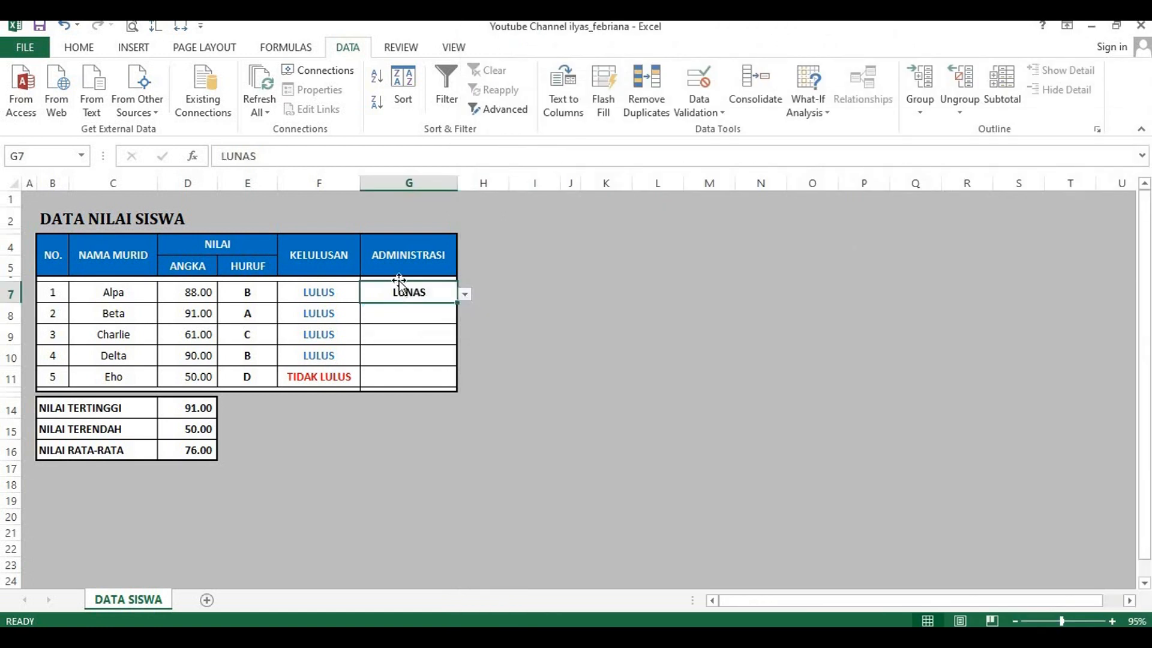
drag(398, 290, 398, 388)
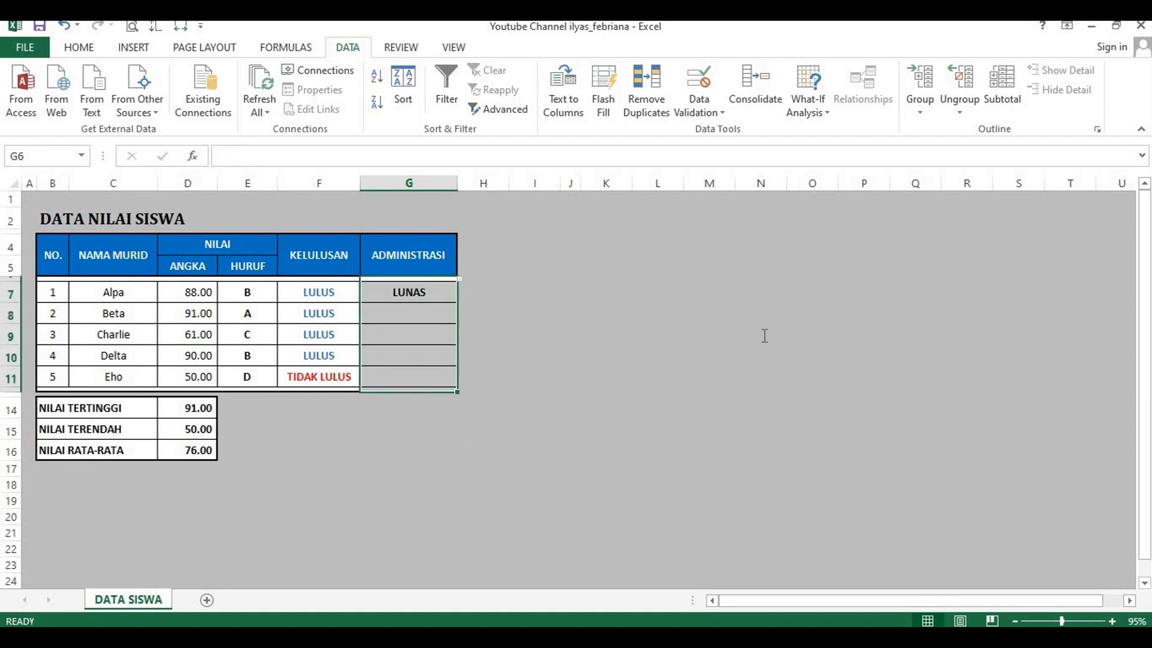
Step: Switch to Word and add numbered item 10 reading "Blok cell G6 sampai G12"
key(alt+Tab)
click(757, 363)
key(Return)
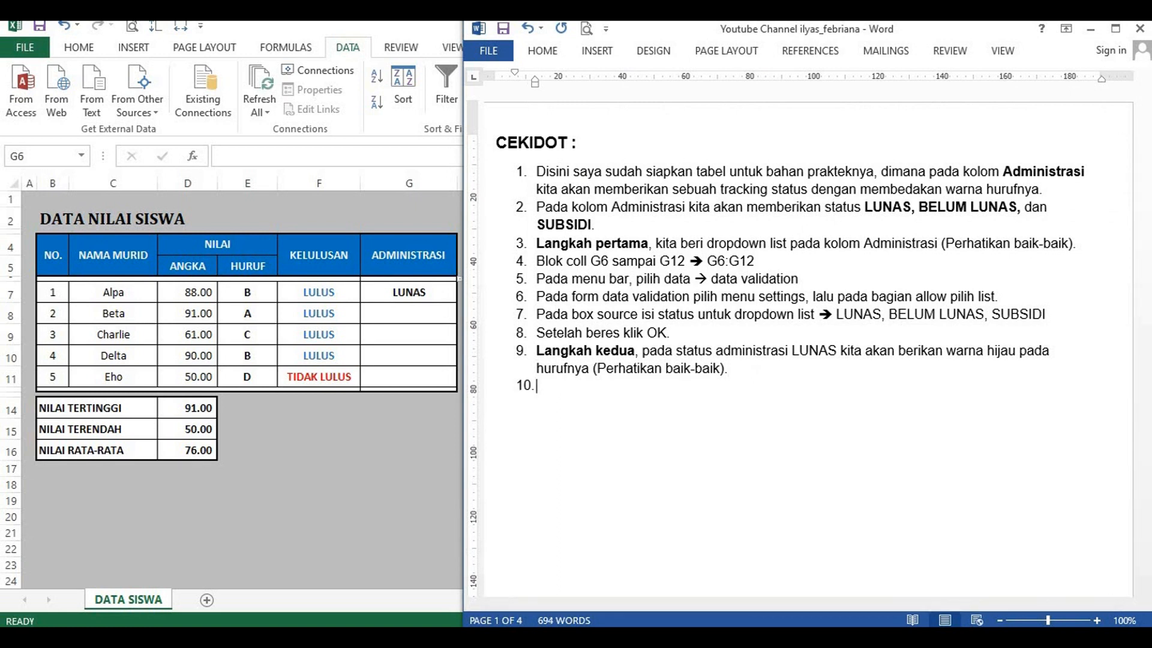
text(Blok cel)
key(ctrl+shift+Left)
key(ctrl+shift+Left)
key(ctrl+b)
key(End)
key(Return)
key(Return)
key(BackSpace)
text(l G6 sampai)
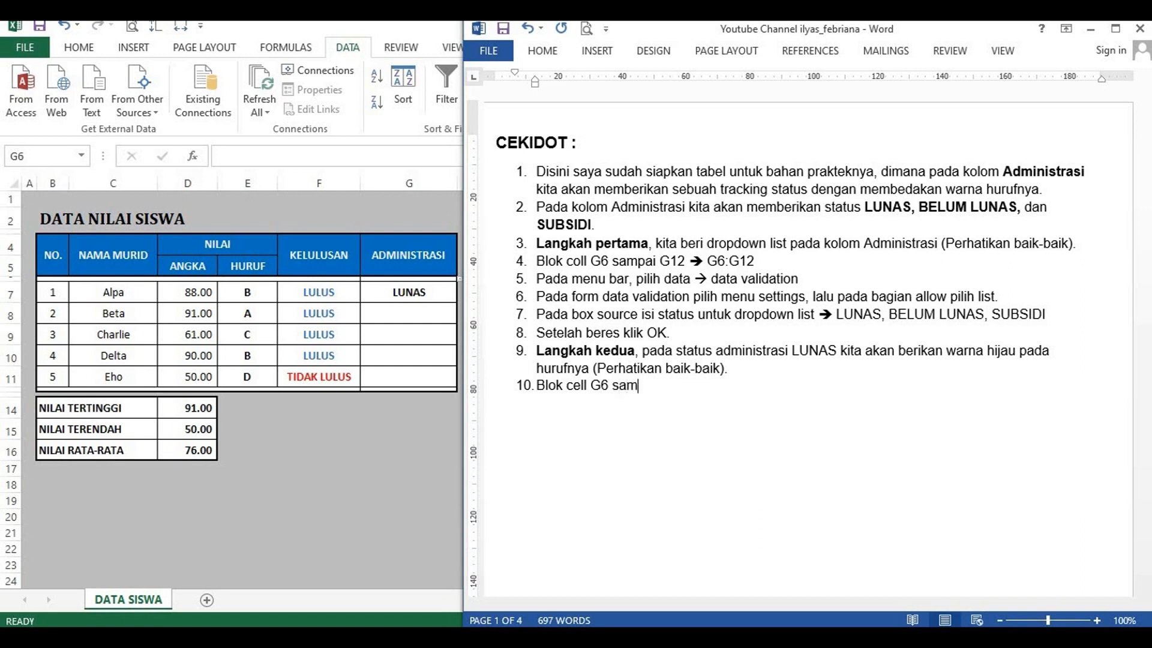
text( G12)
Step: Add numbered item 11 reading "Pada menu bar pilih home → conditional formatting → new rule."
key(Return)
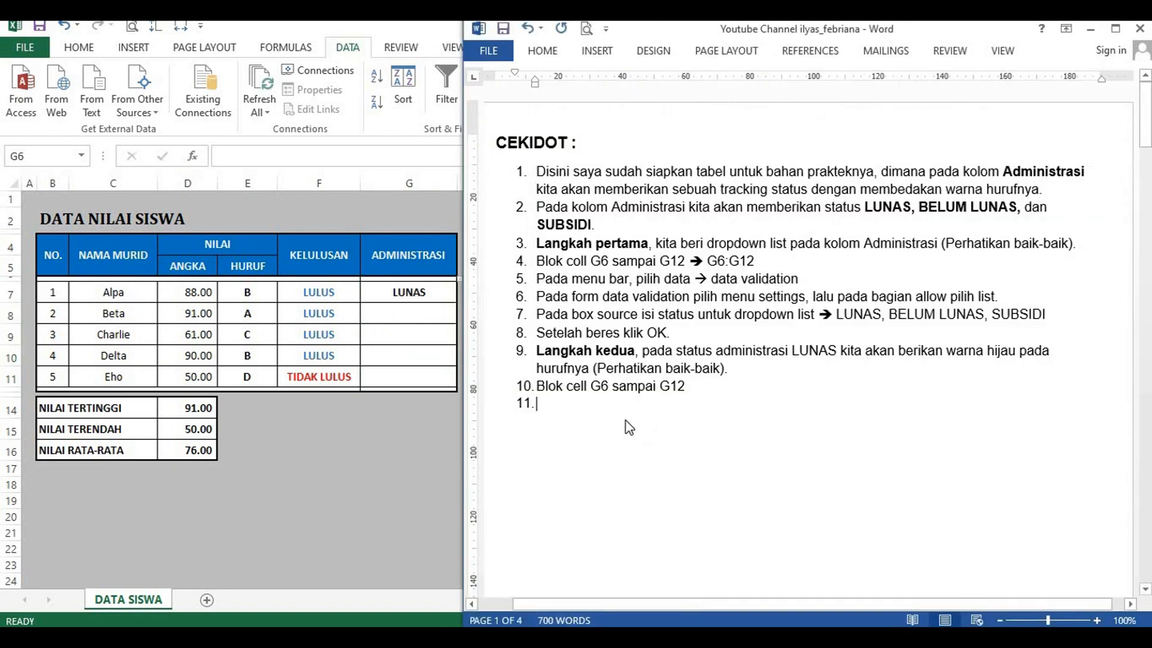
text(Pa)
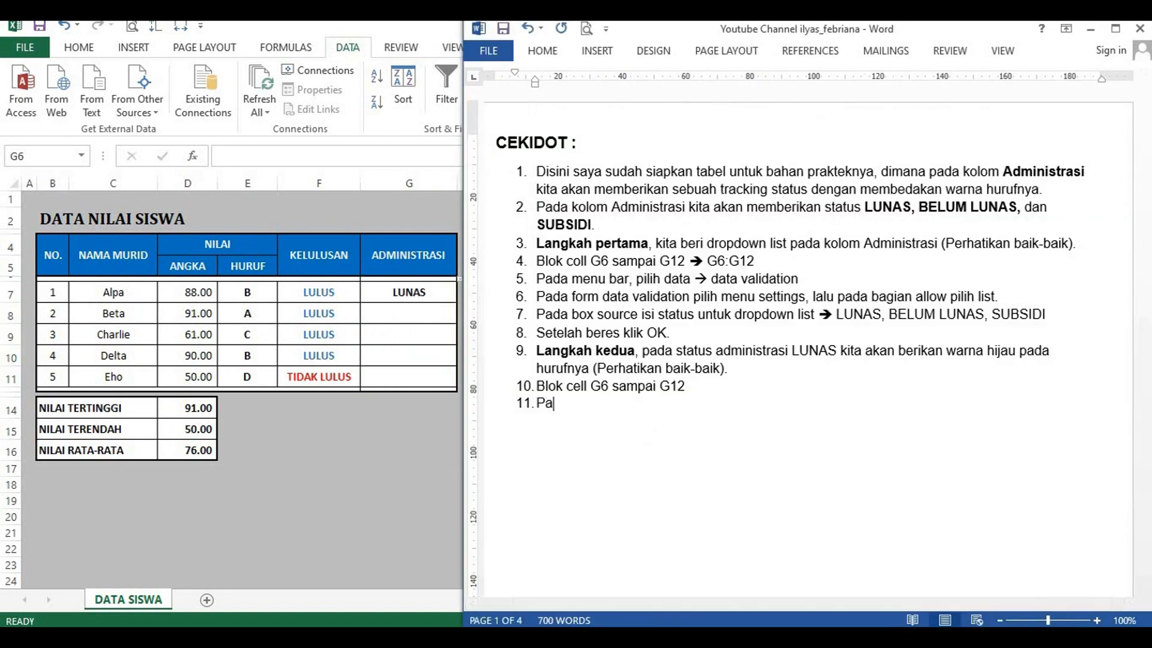
text(da menu ba)
text(r pilih )
text(home -)
text(>)
text( con)
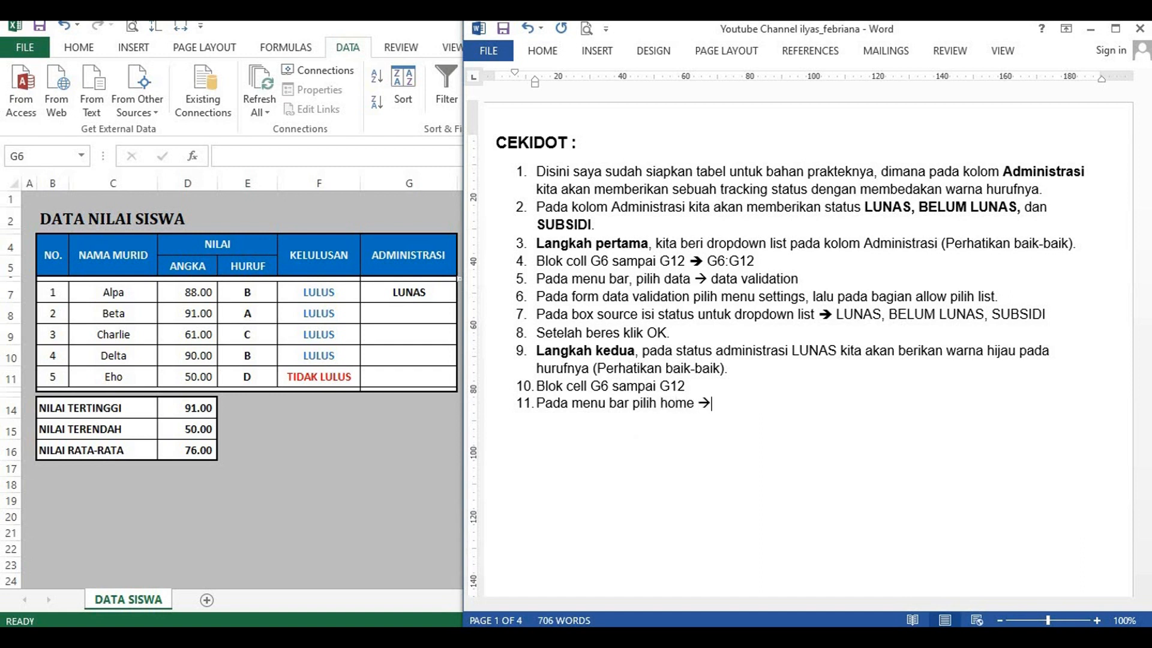
text(ditional fo)
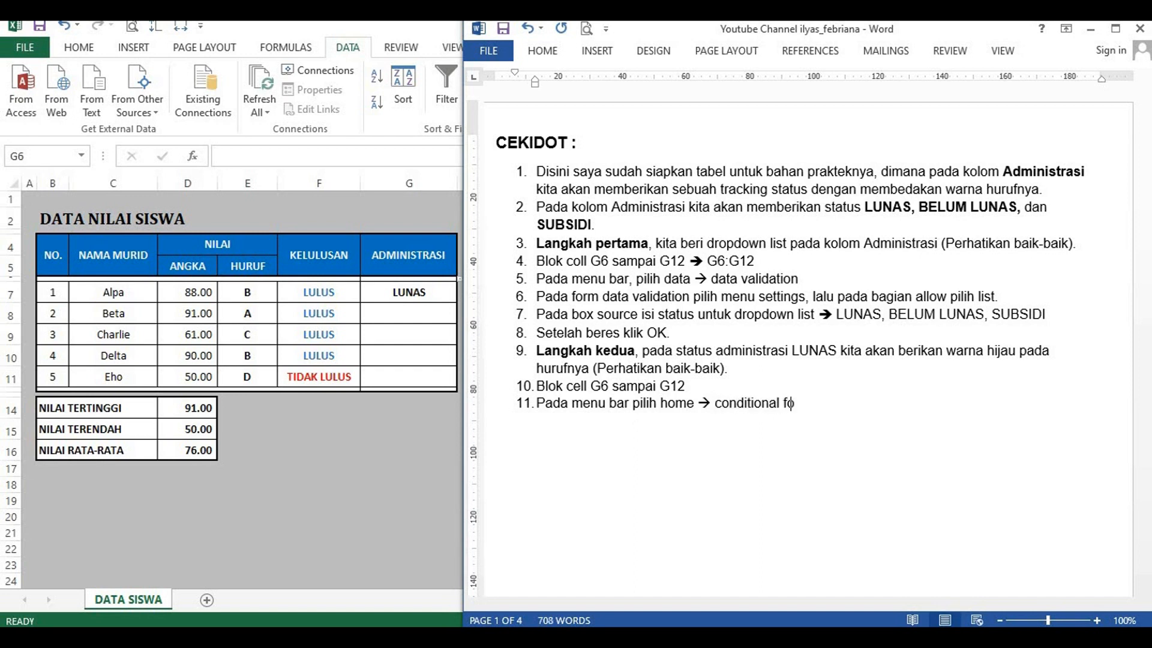
text(rmatting)
text( --> n)
text(ew rule)
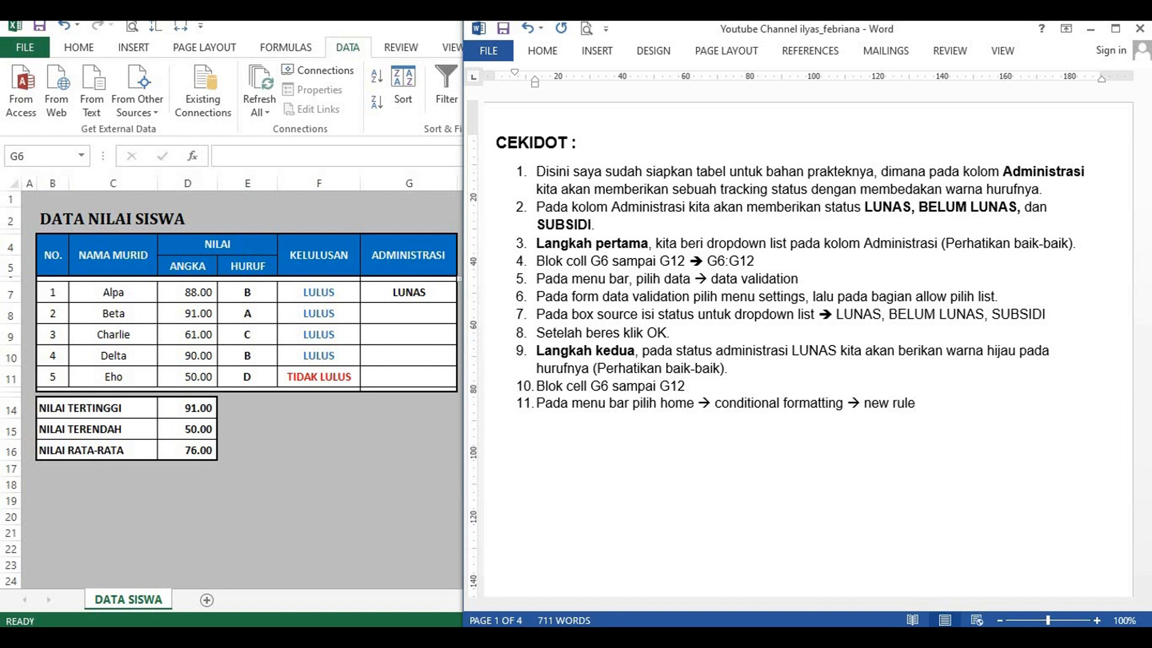
text(.)
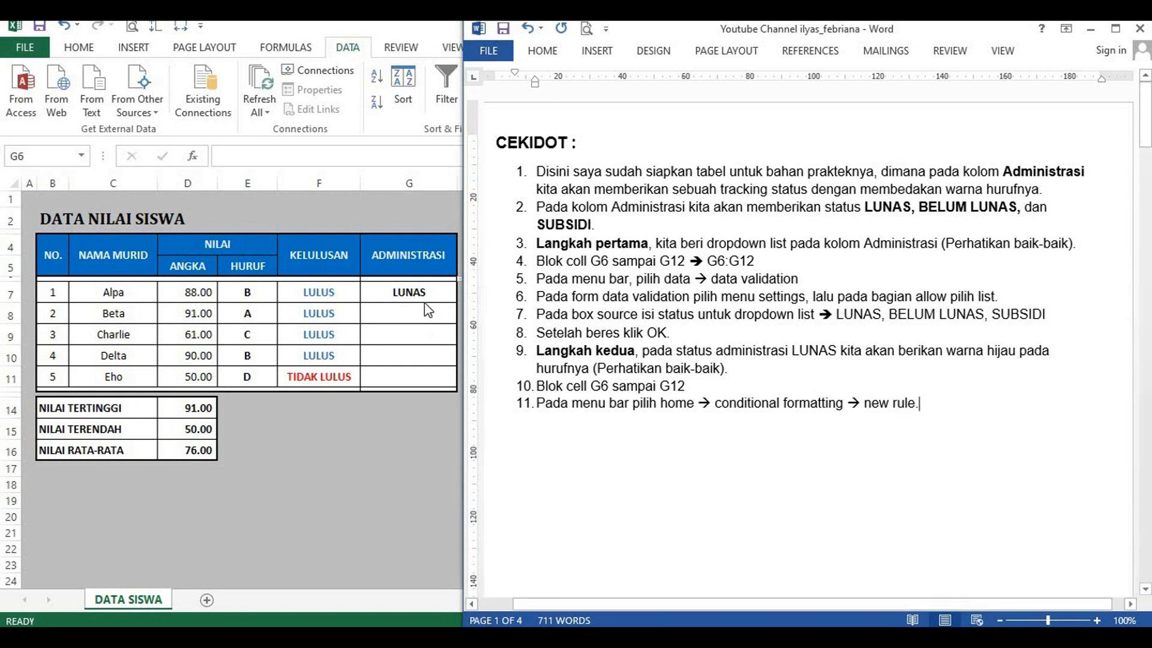
Step: Switch to Excel, select the ADMINISTRASI cells G6:G12 and open a new conditional formatting rule, moving its dialog clear of the Word window
click(420, 282)
drag(424, 279, 460, 367)
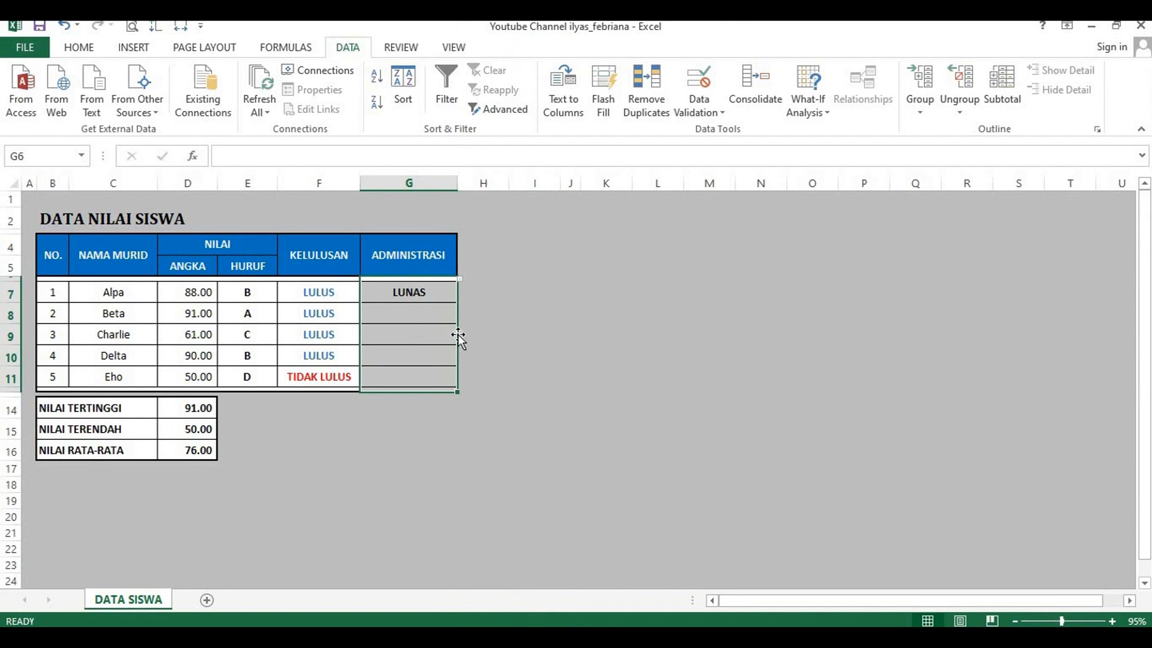
click(80, 48)
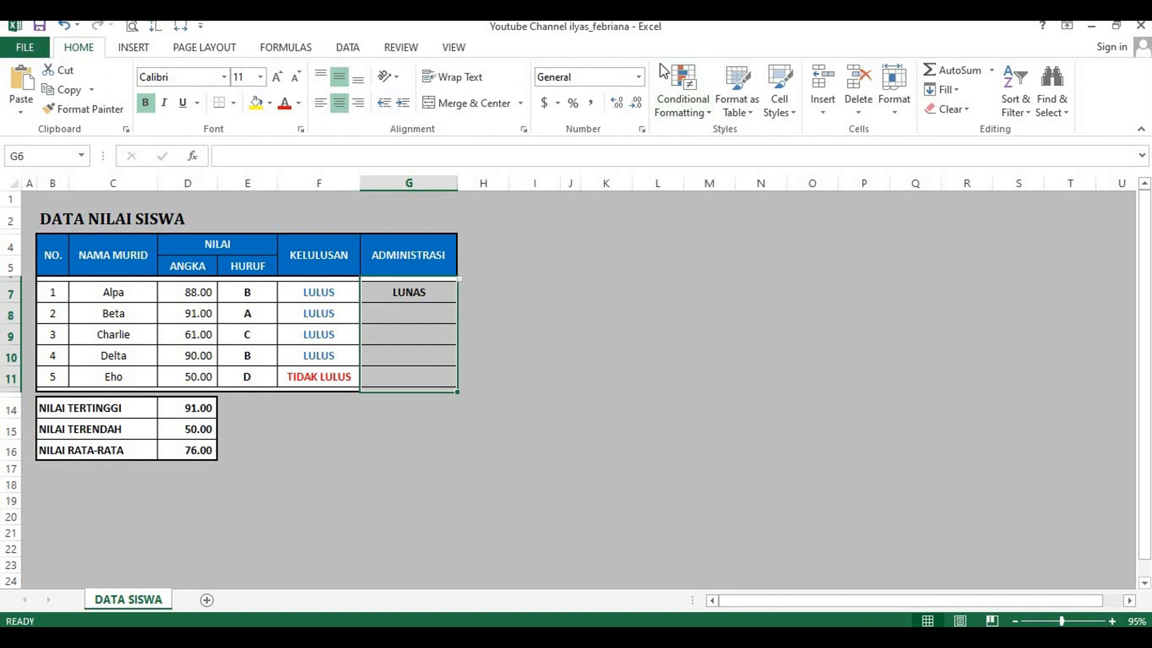
click(705, 115)
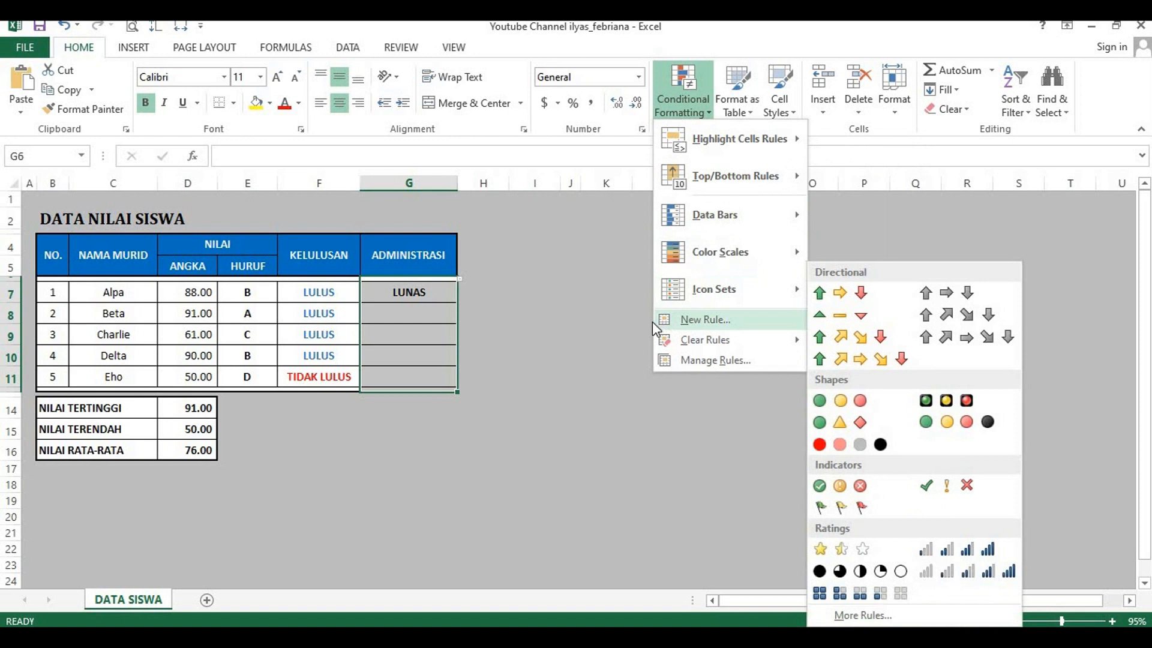
click(722, 327)
drag(278, 191, 282, 157)
Step: Switch to Word and start numbered item 12 with "Setelah muncul form new formatting rule"
key(alt+Tab)
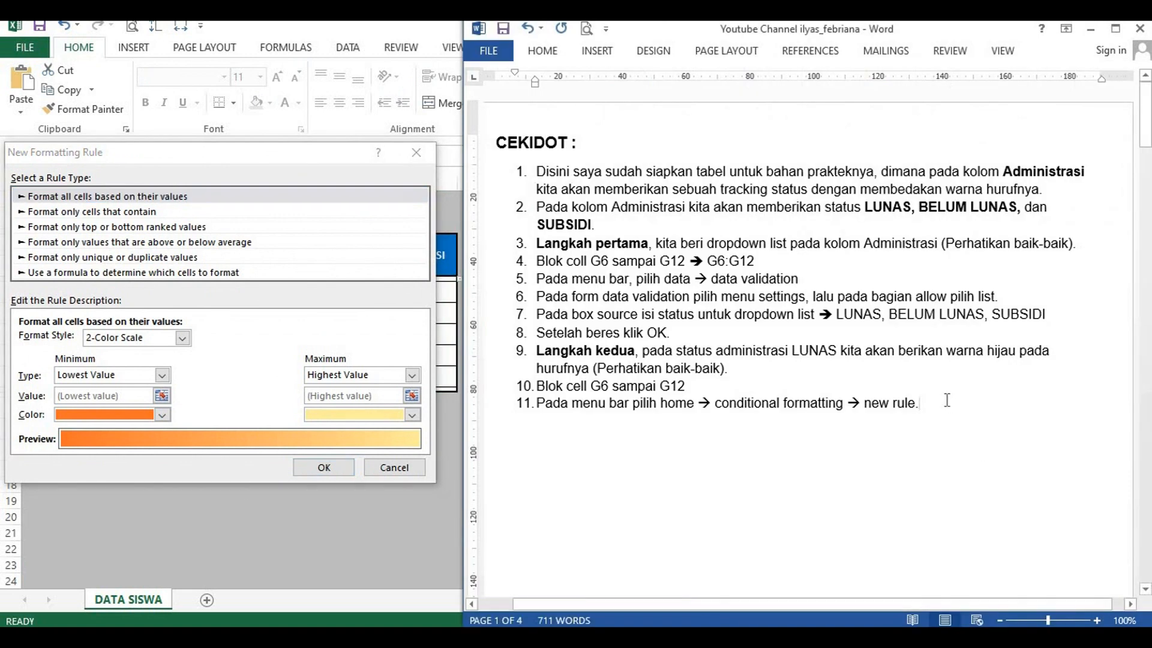
key(Return)
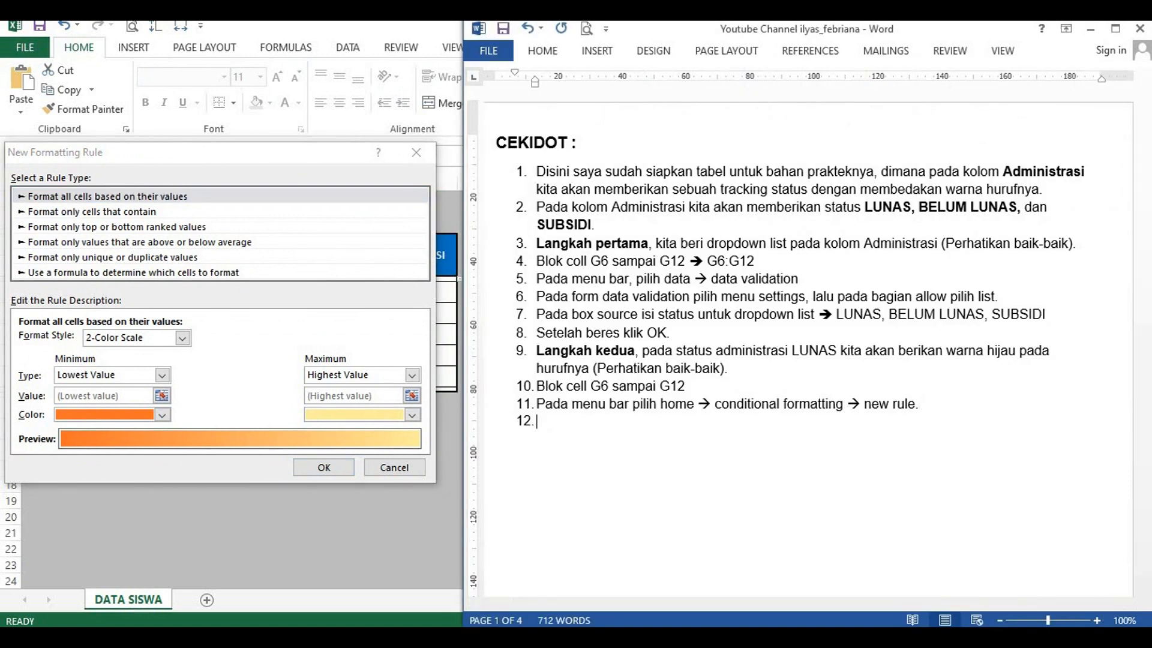
text(Setelah muncul)
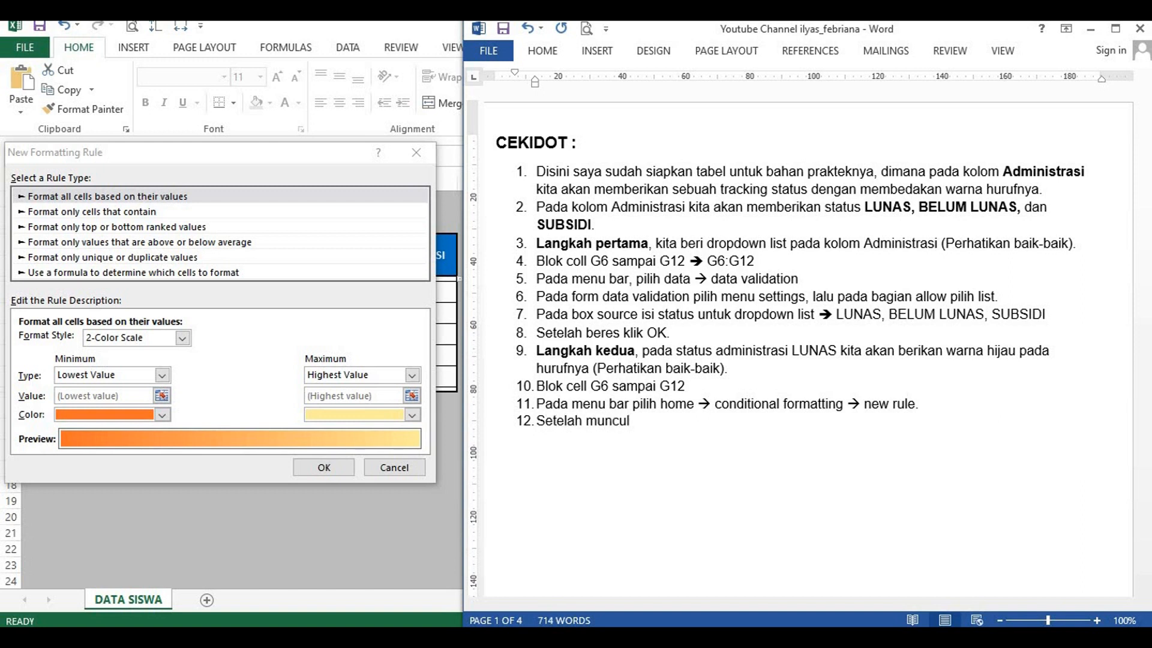
text( form new formatting)
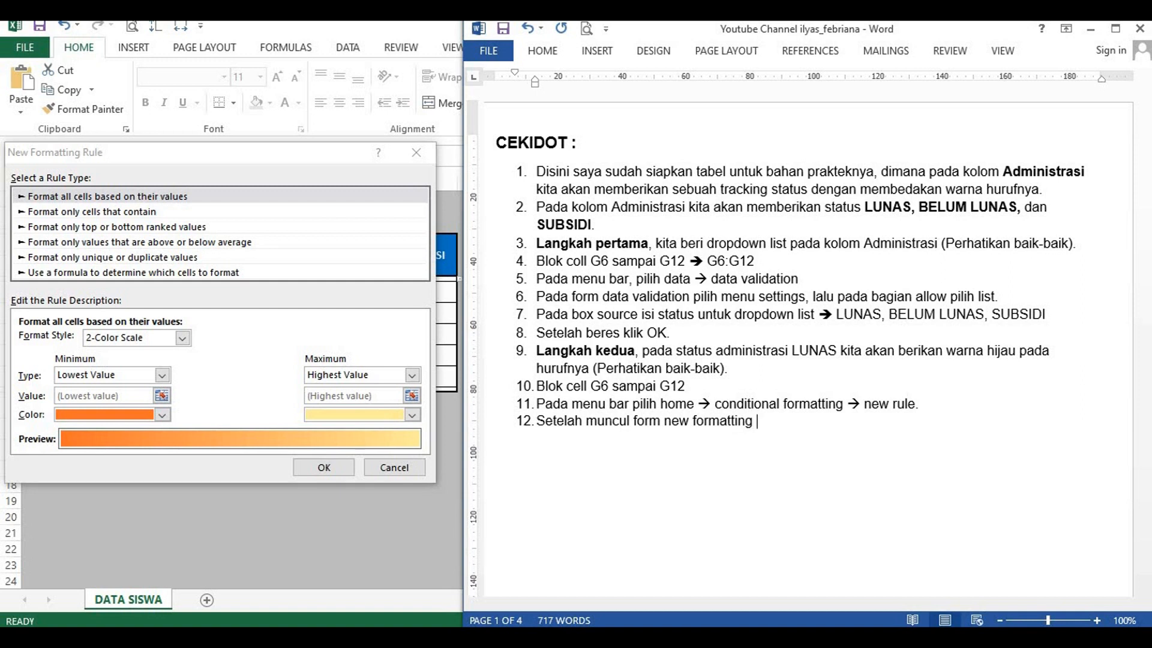
text( rule, pada selec)
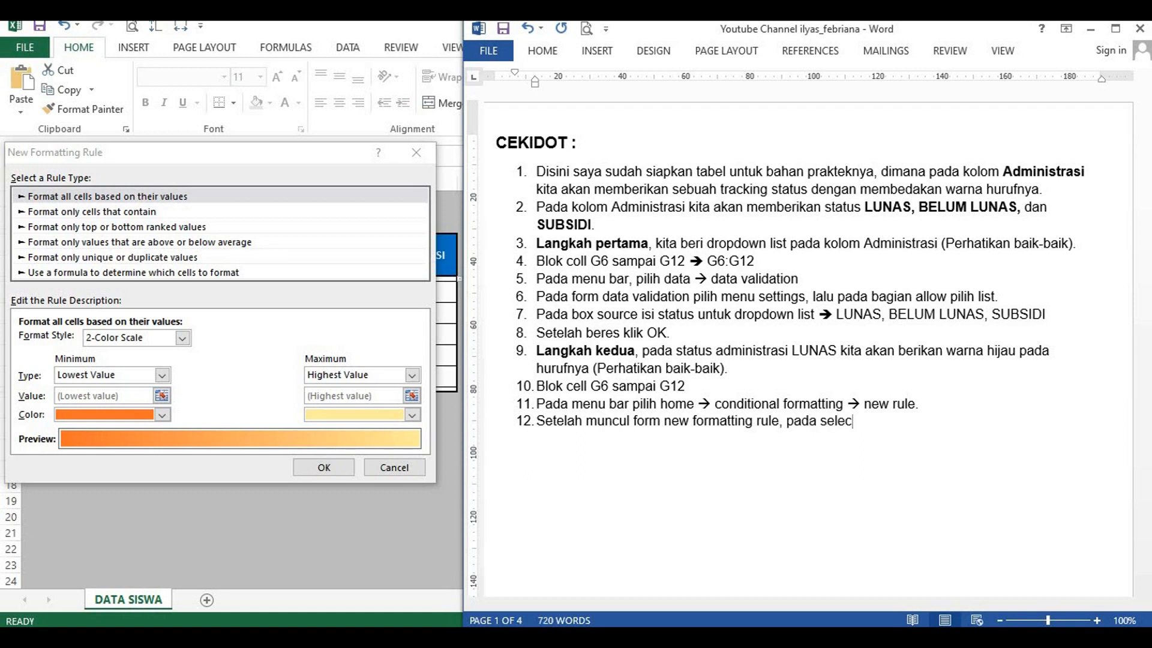
Step: Complete item 12 with ", pada select a rule type pilih format only cell that contain."
text(t a rule type pilih format only )
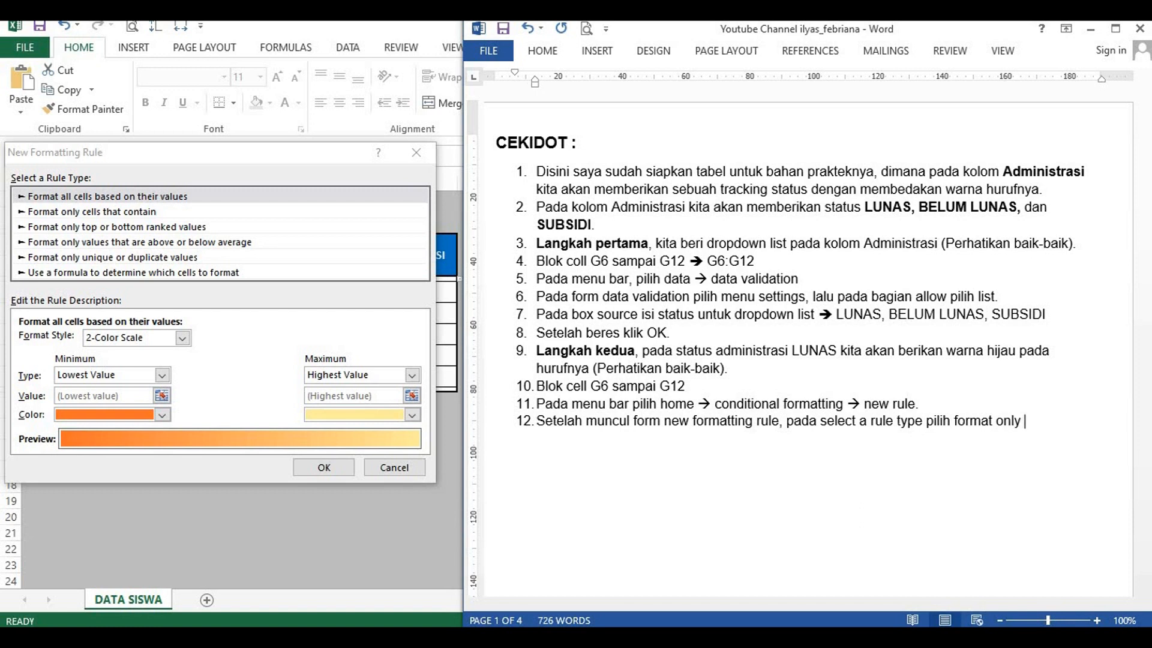
text(cell that contain.)
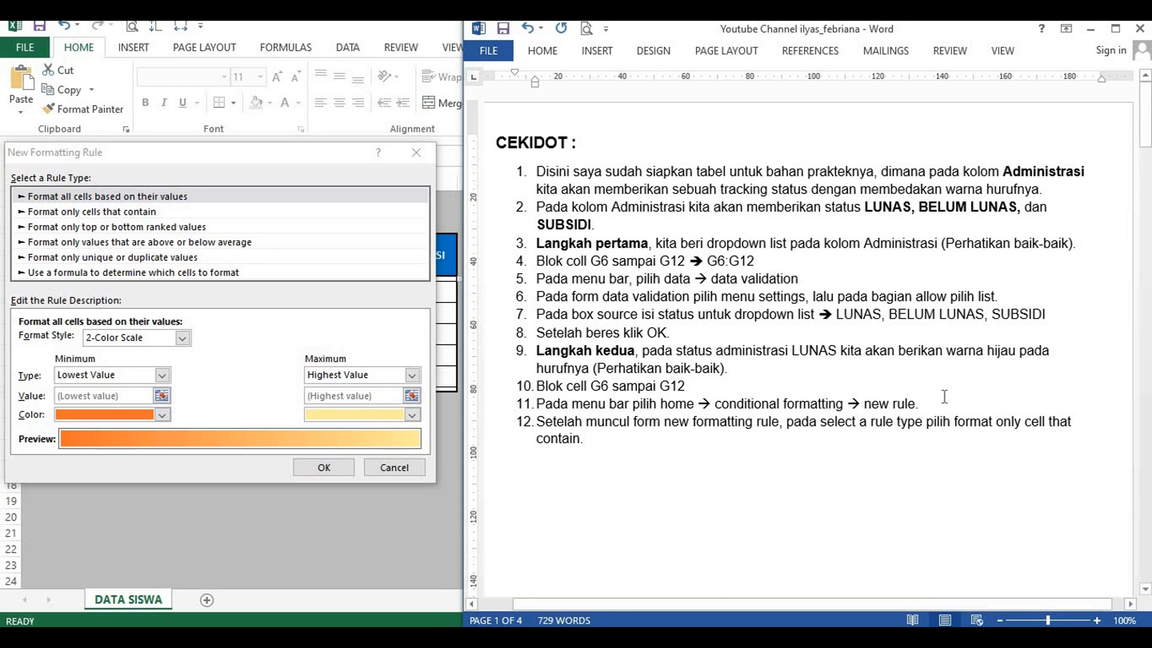
Step: Switch to Excel and set the new formatting rule's type to "Format only cells that contain"
click(96, 160)
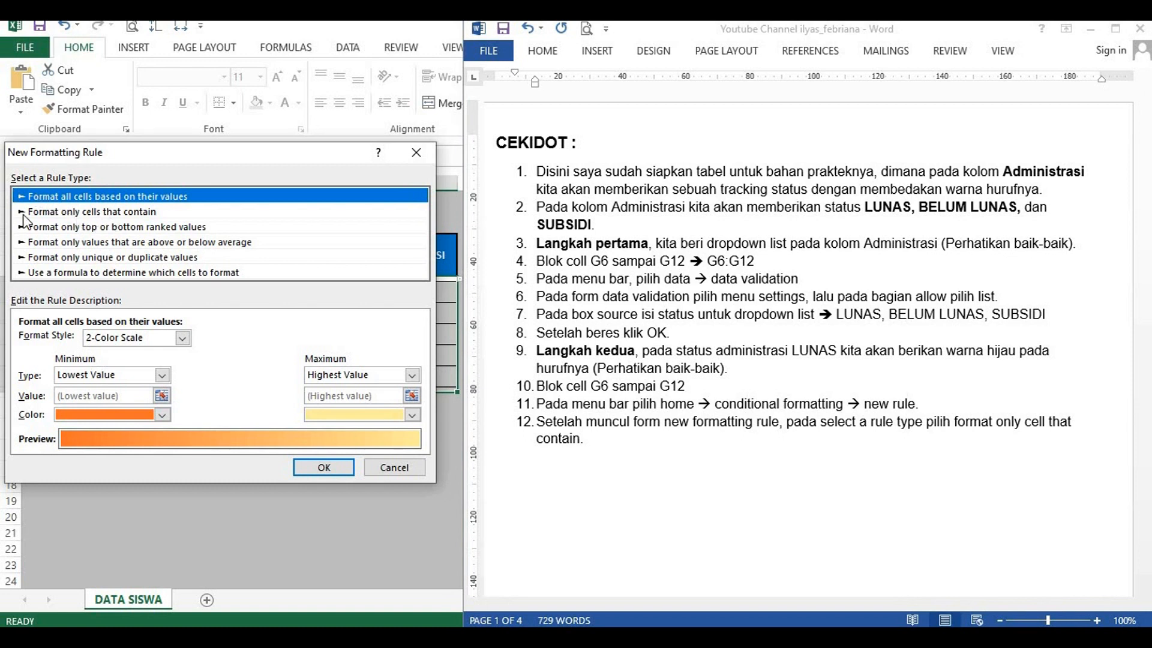
click(131, 214)
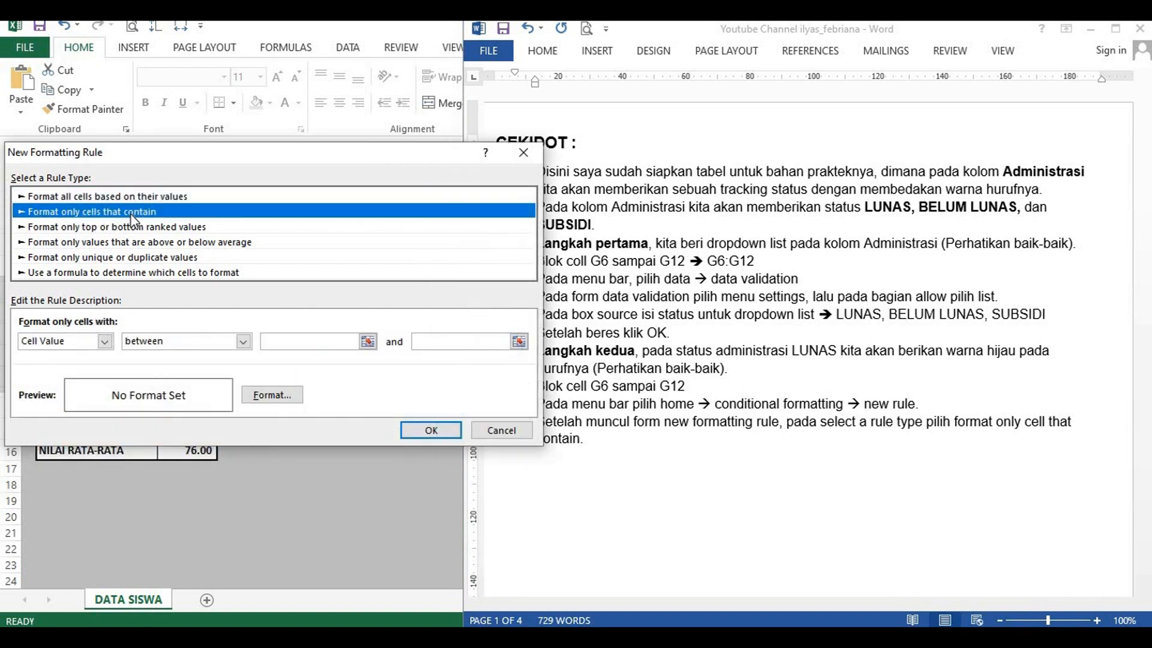
Step: Switch to Word and start numbered item 13 with "Pada edit the rule description pilih specific text"
click(624, 445)
key(Return)
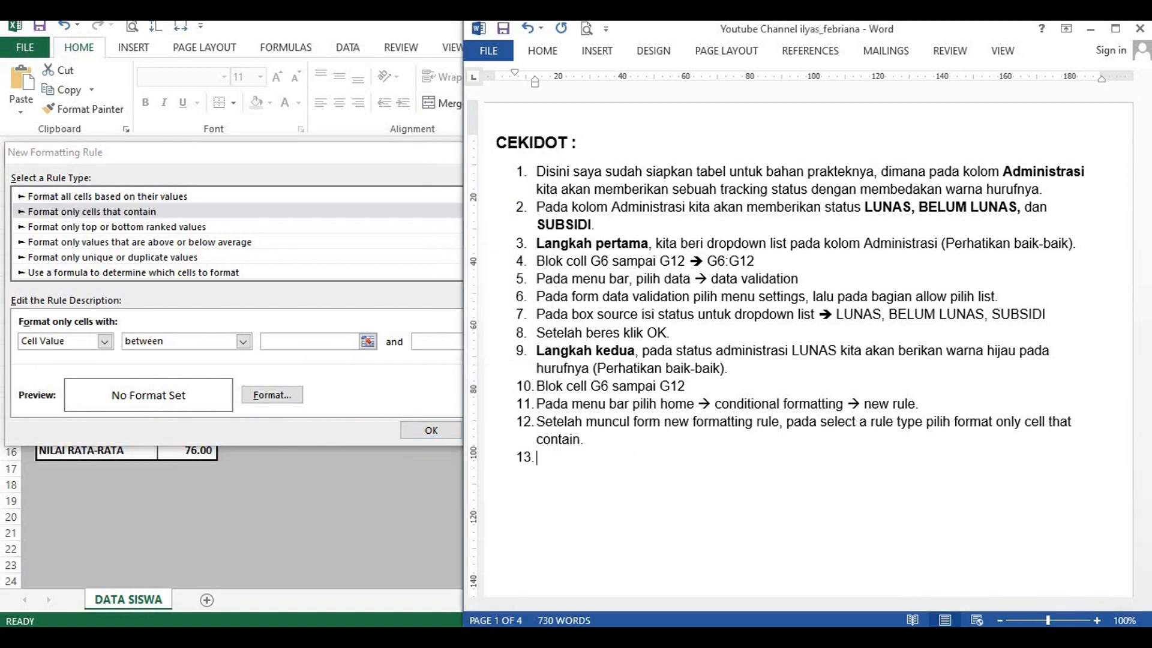
text(Pada edit rule)
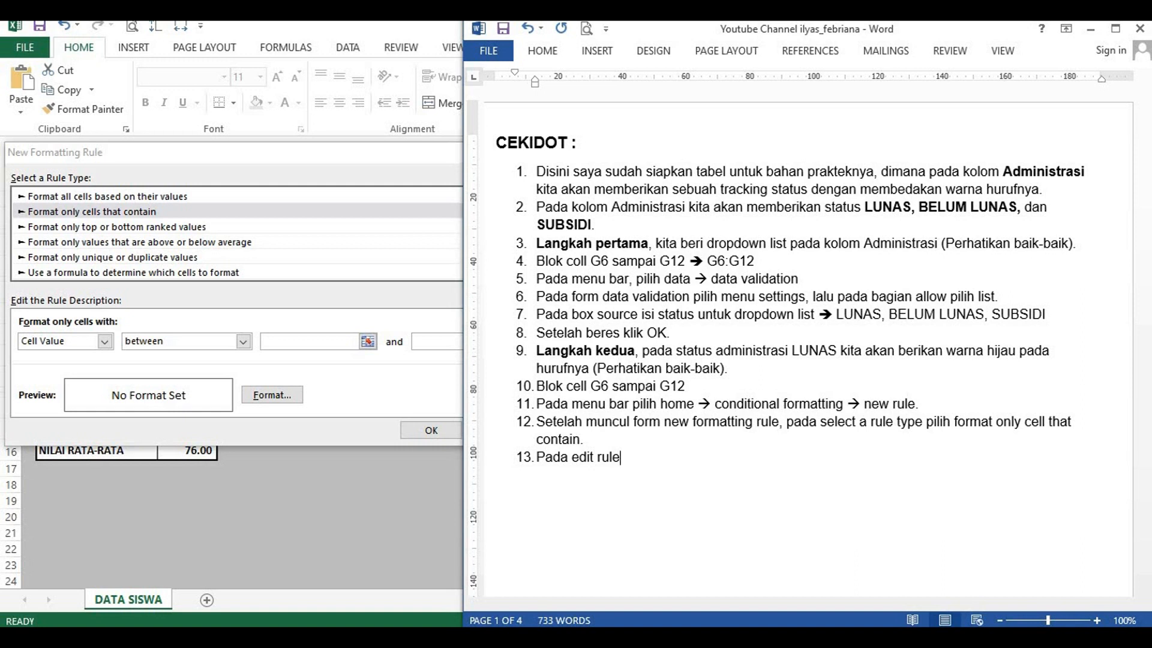
double_click(608, 461)
text(the rule descr)
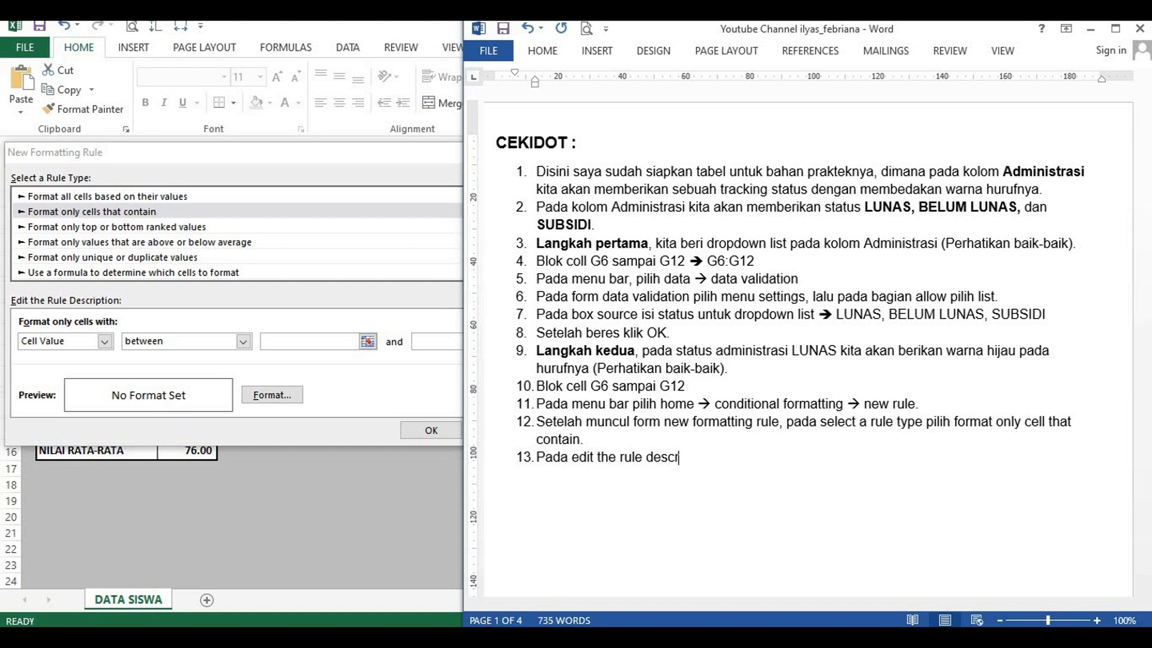
text(iption pilih specific tex)
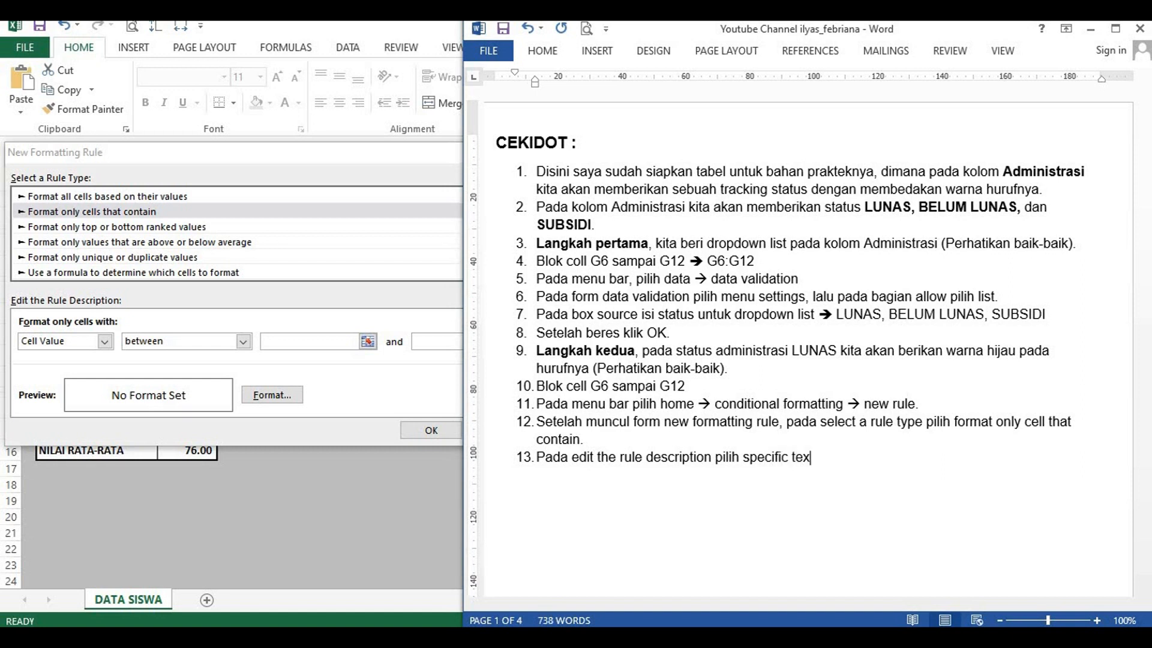
text(t lalu pada box)
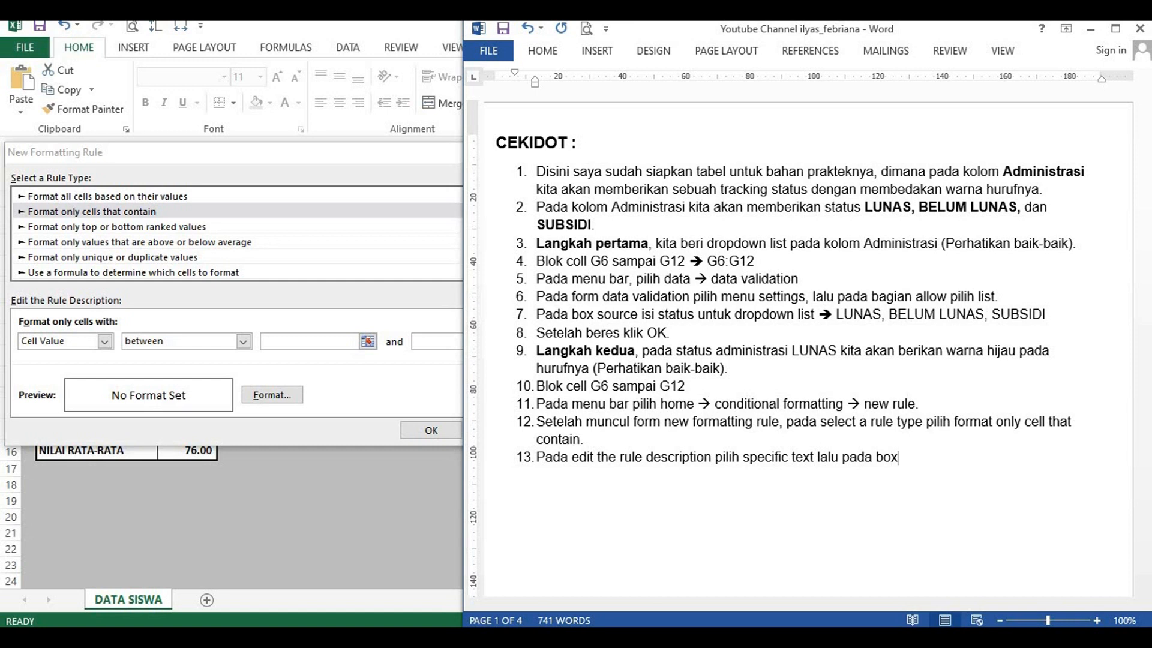
text( disampingnya)
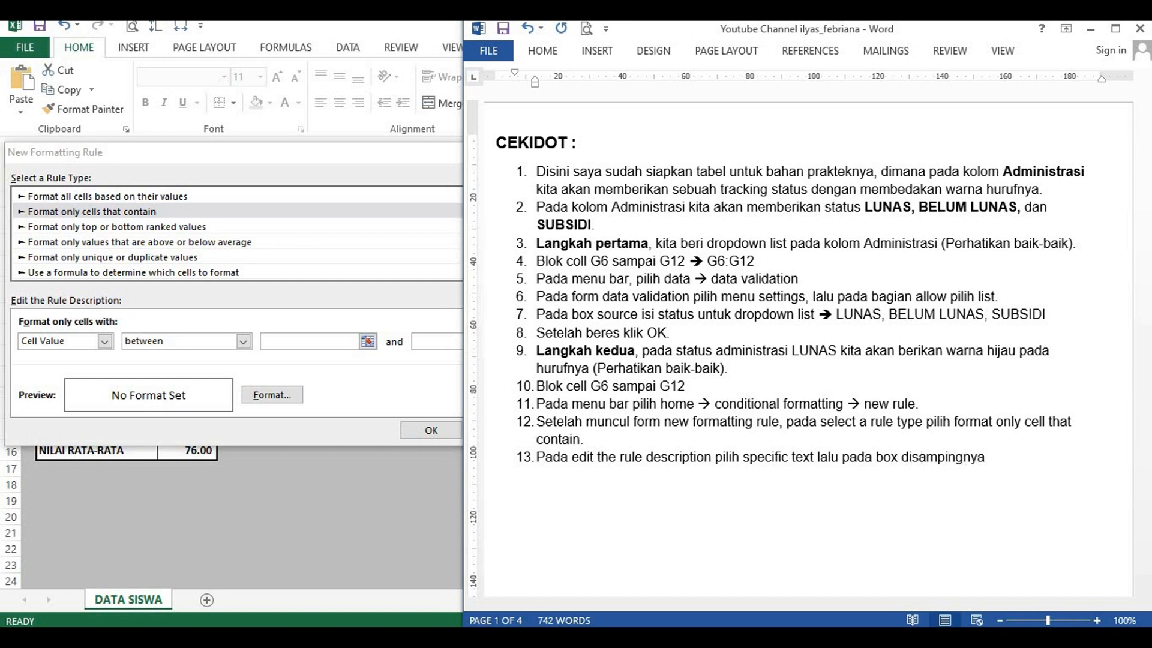
text( p)
Step: Complete item 13 with "lalu pada box disampingnya pilih beginning with"
text(ih )
text(beginning)
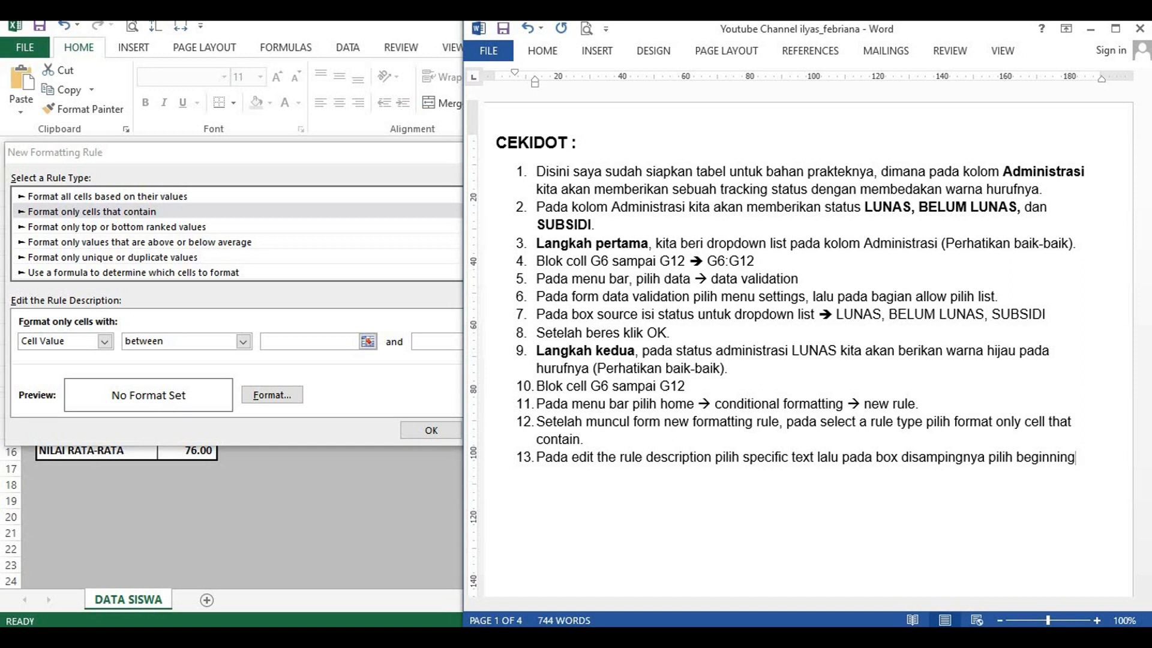
text( with)
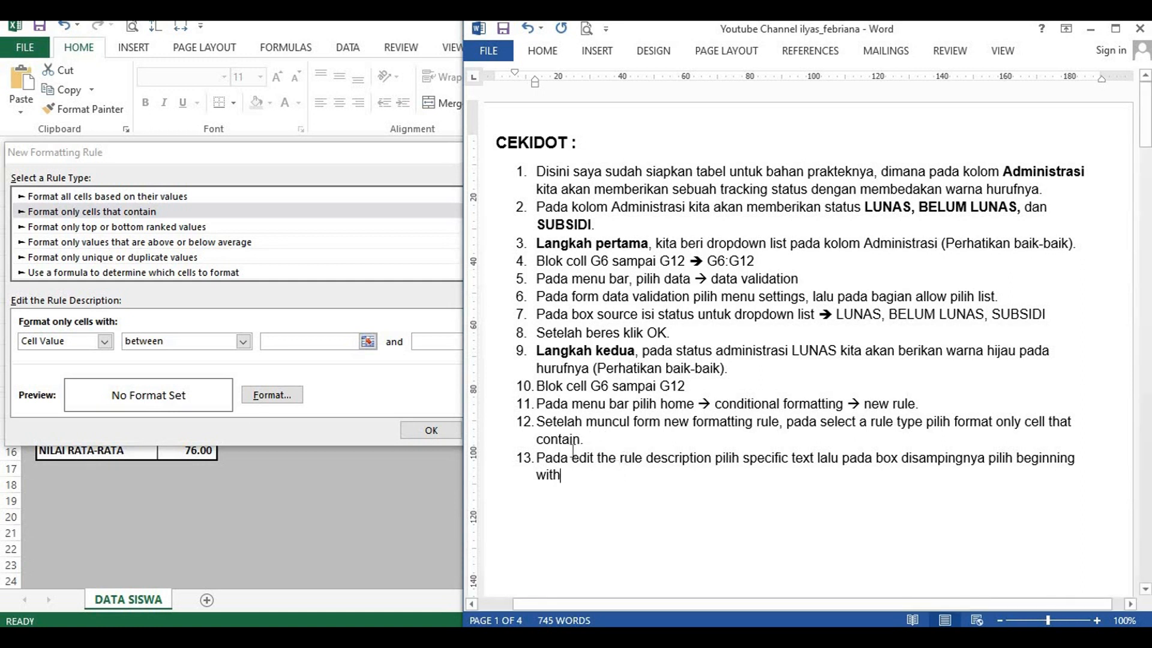
Step: Switch to Excel and set the rule's condition to Specific Text, beginning with
click(102, 324)
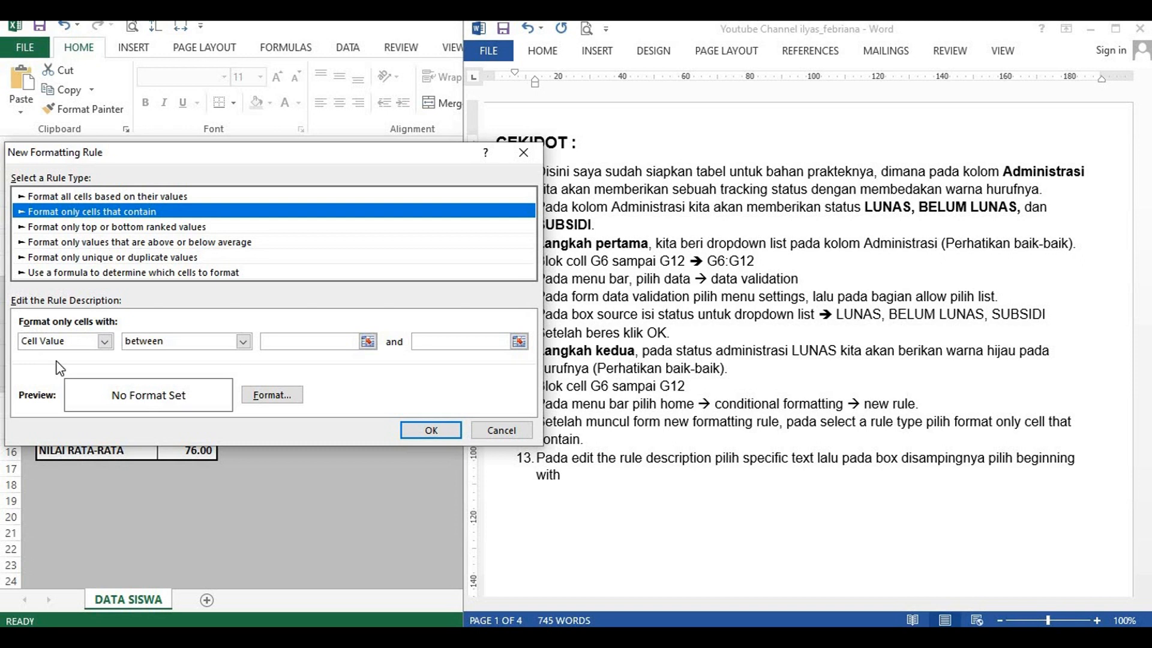
click(105, 341)
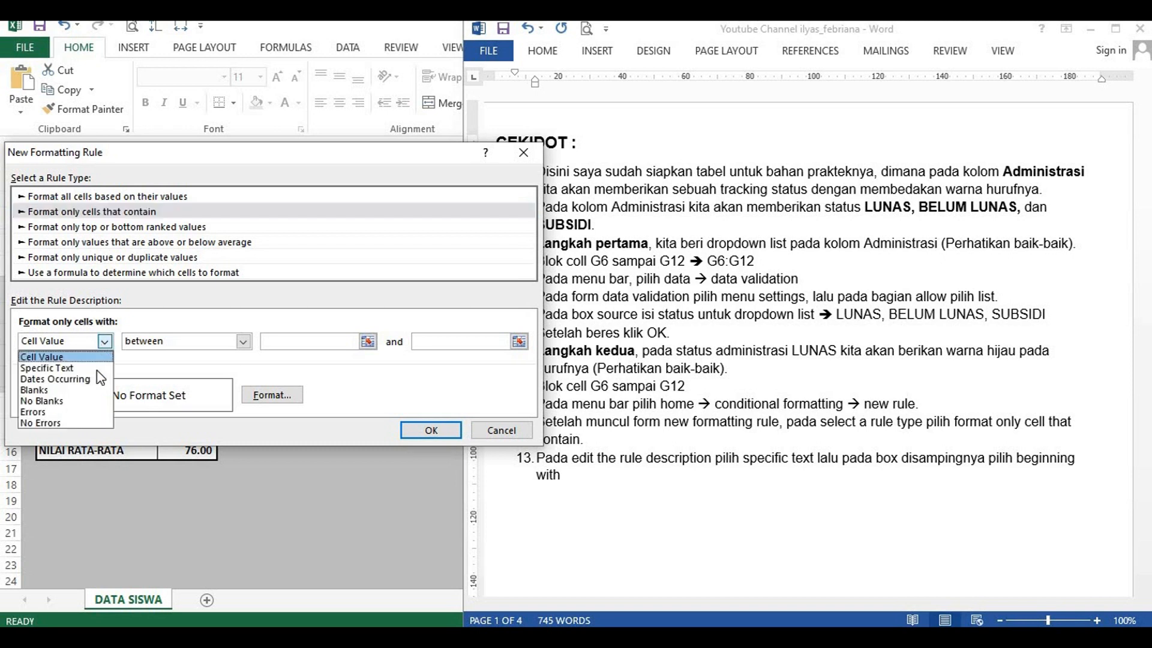
click(90, 368)
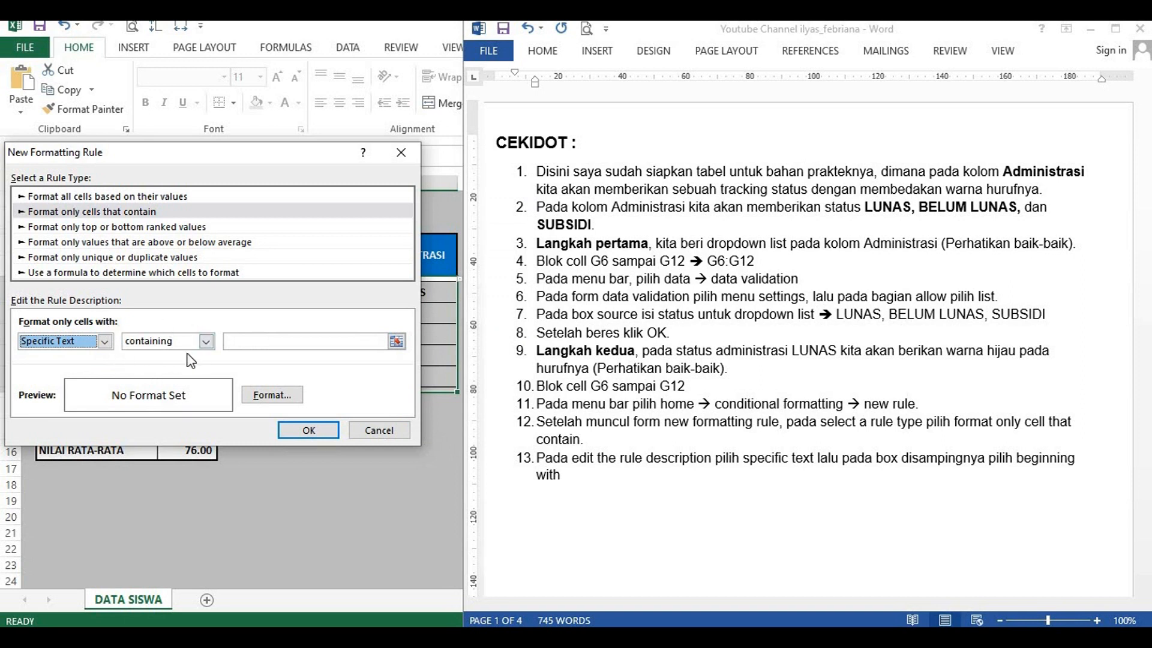
click(205, 341)
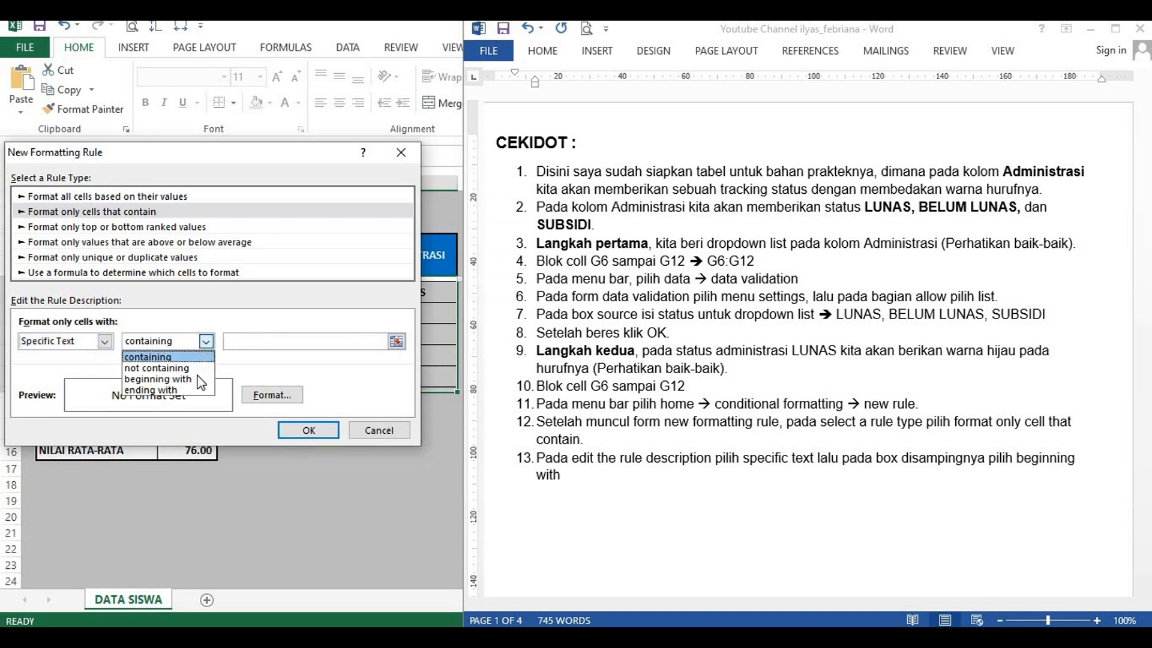
click(152, 379)
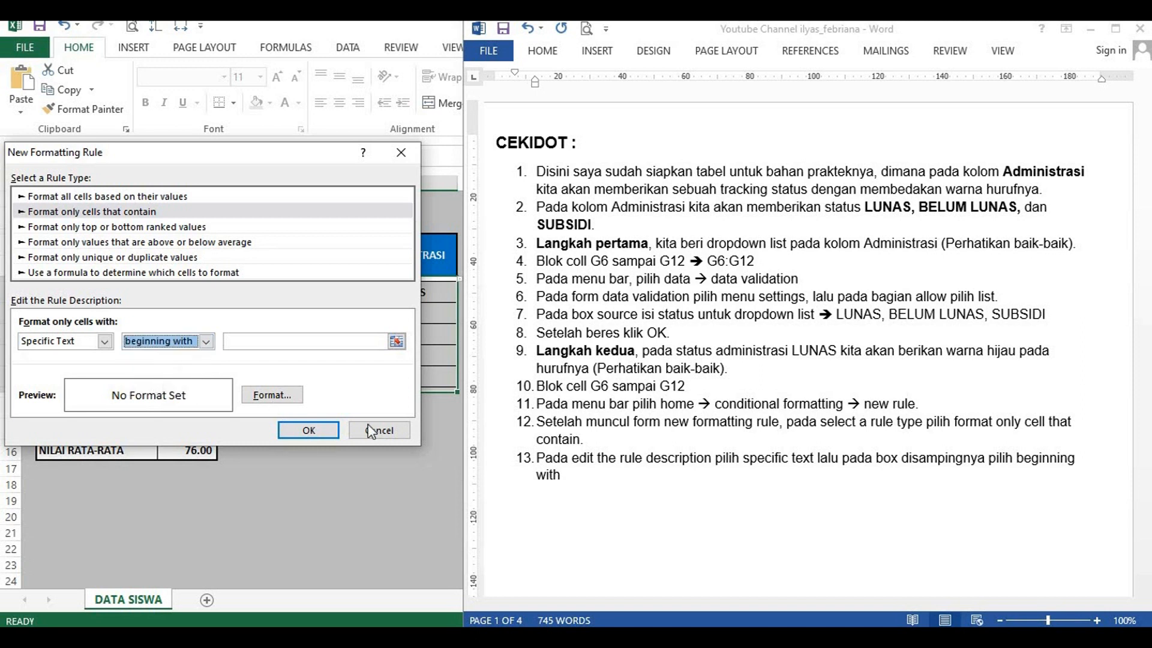
Step: Switch to Word and start numbered item 14 with "Pada box source disamping beginning with"
click(598, 483)
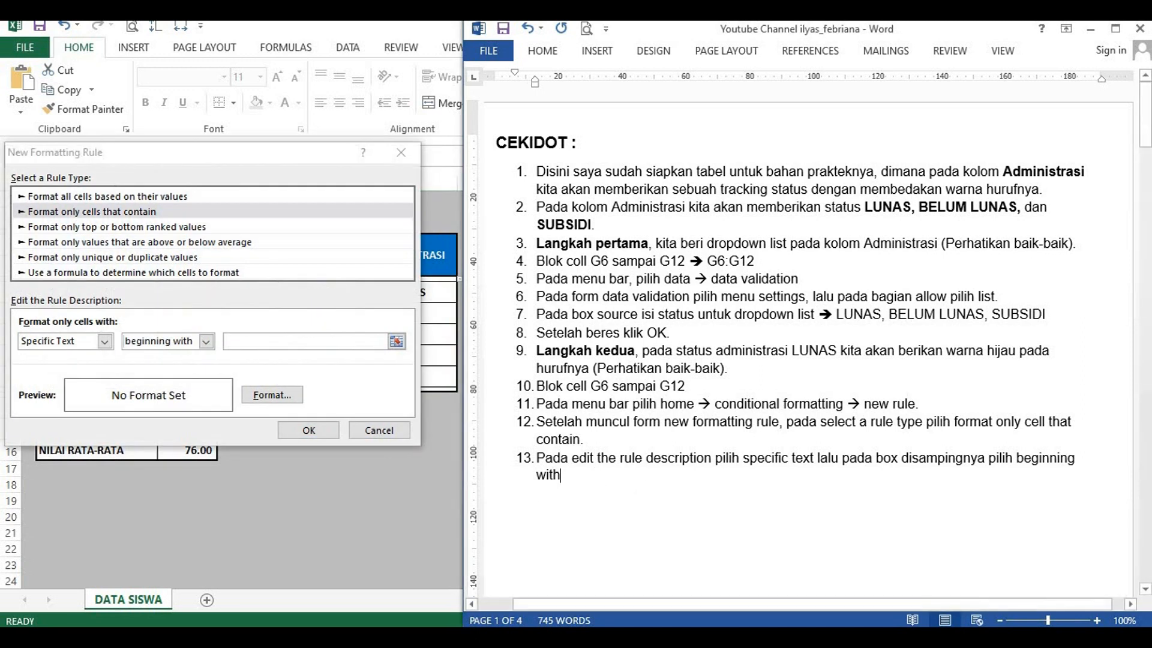
key(Return)
text(Pada box so)
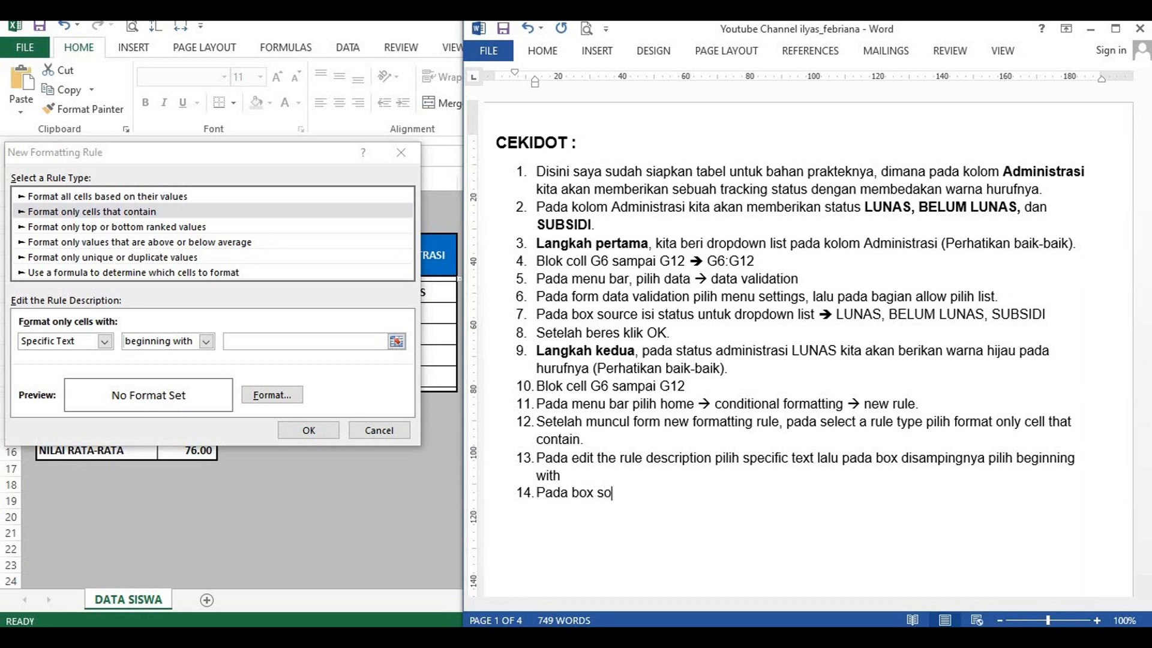
text(urce disamping)
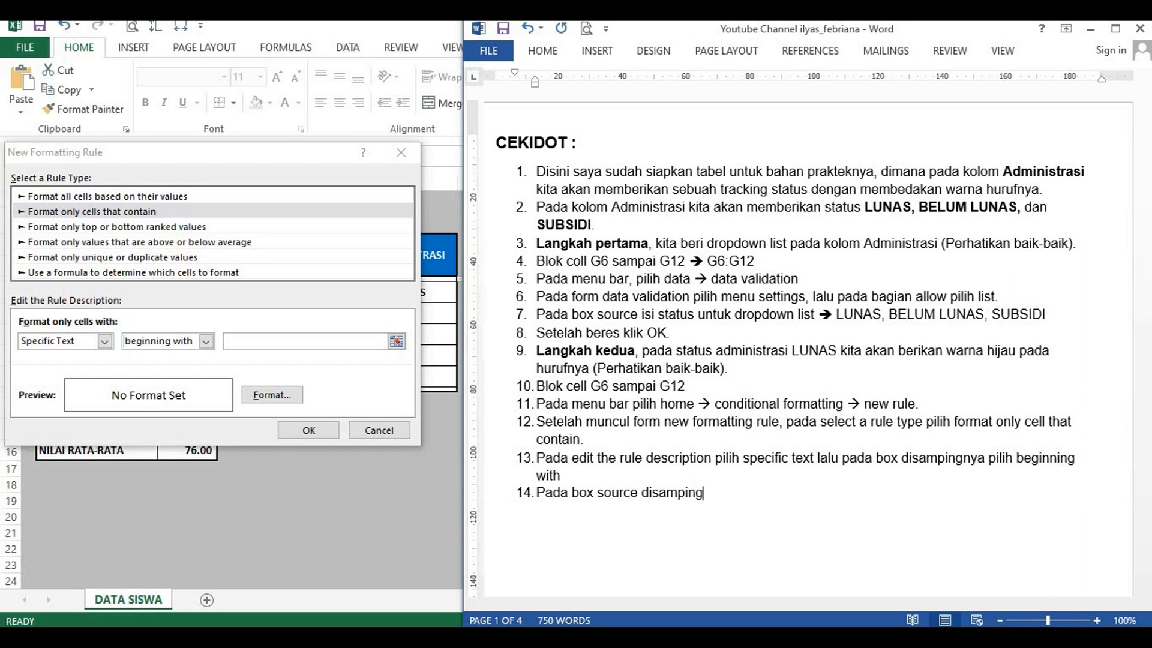
text( beginning with)
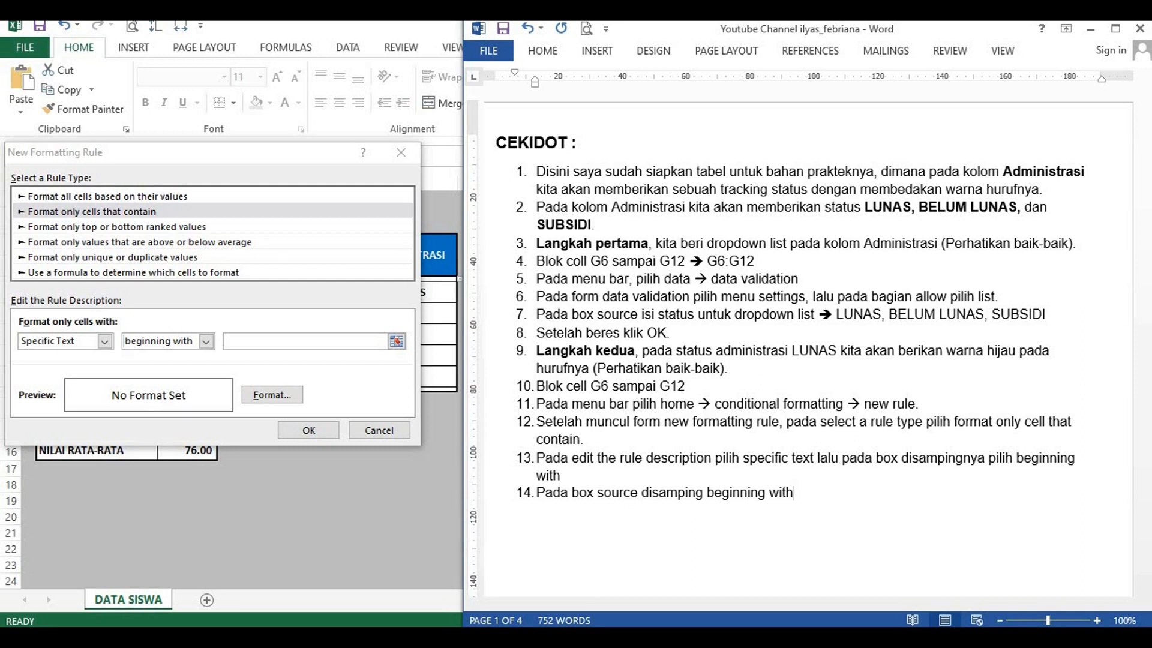
text( isi dengan kata)
Step: Complete item 14 with "isi dengan kata LUNAS.", making LUNAS bold
key(ctrl+b)
text(LUNAS.)
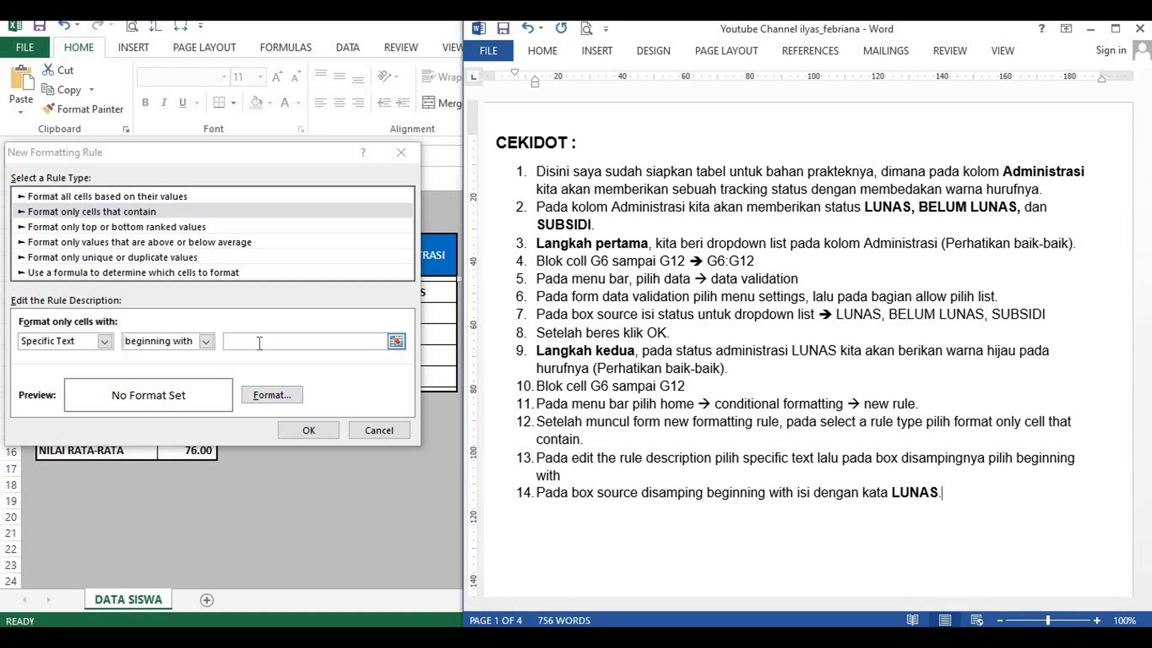
Step: Switch to Excel and enter LUNAS as the text the formatting rule's cells must begin with
click(259, 343)
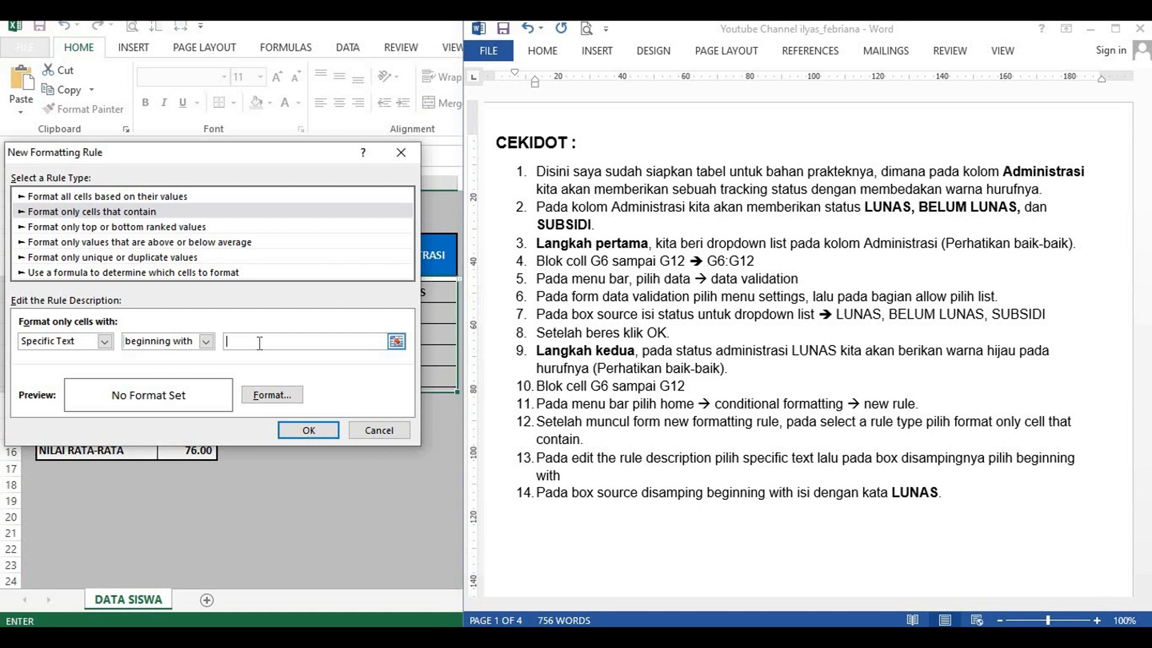
text(LUNAS)
Step: Switch to Word and start numbered item 15 with "Klik format → format cells →", using arrow symbols as separators
click(984, 503)
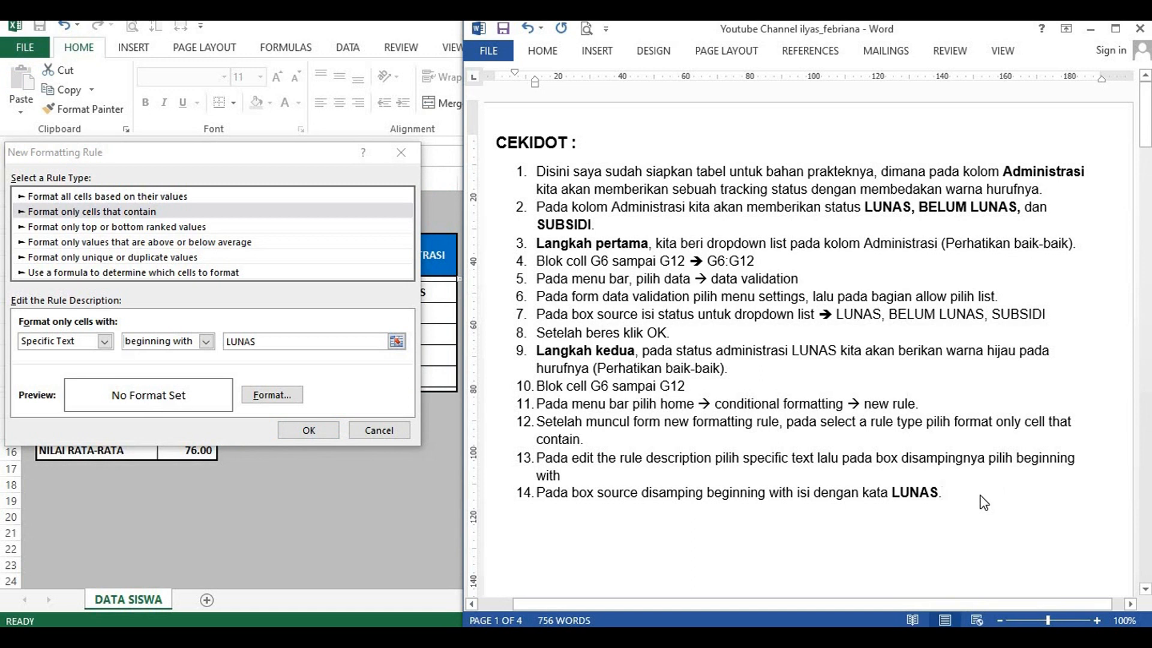
key(Return)
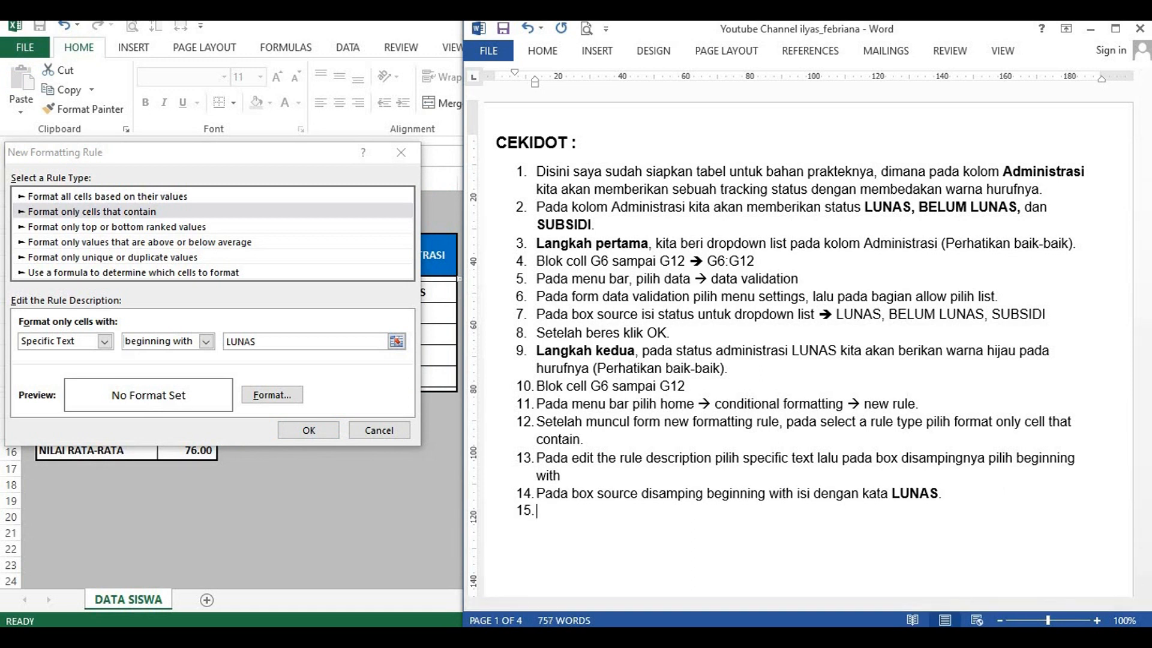
text(Kli)
text(k format)
text( ->)
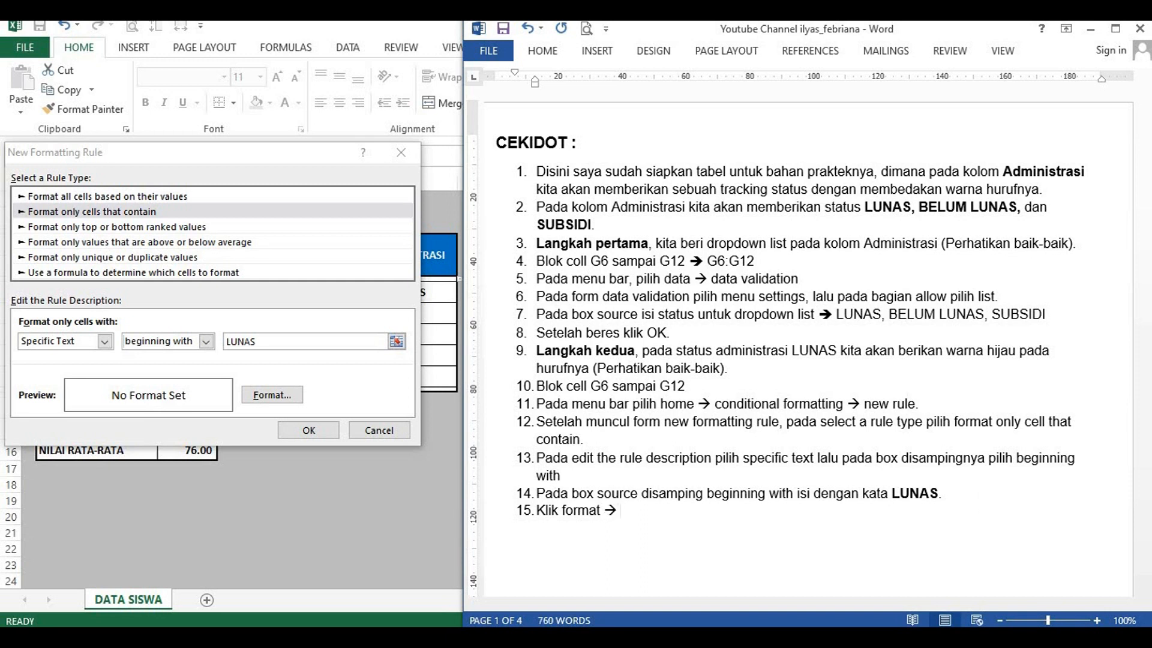
text( fo)
text(rmat cells)
text( --> )
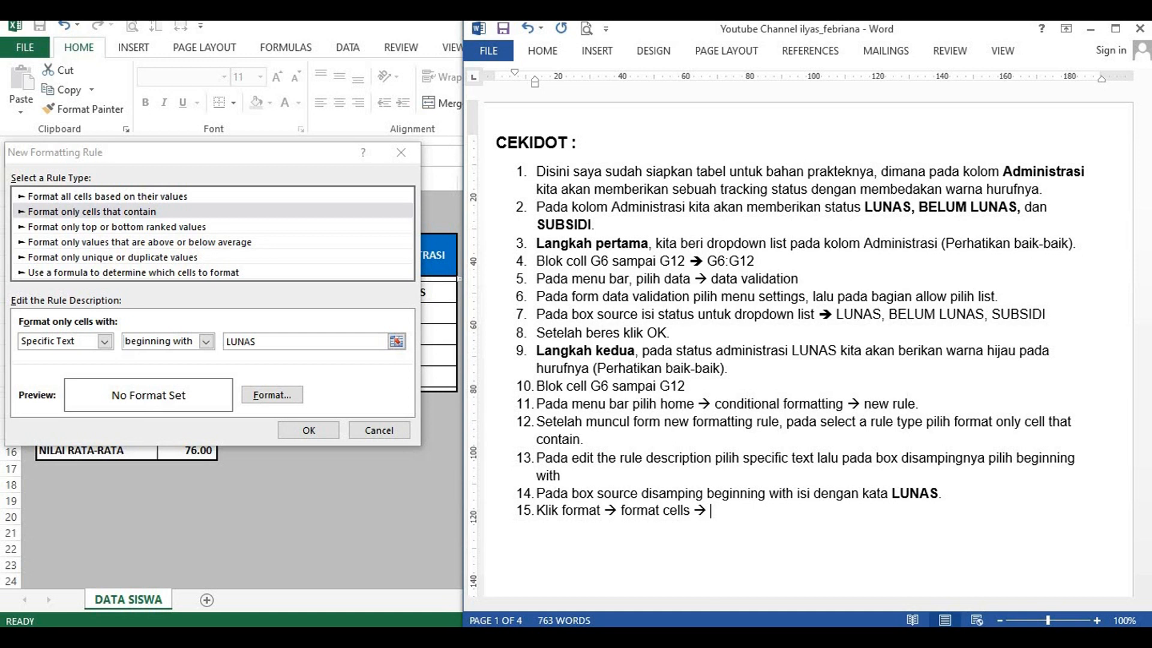
text(font)
text( --> g)
text(reen)
text( ()
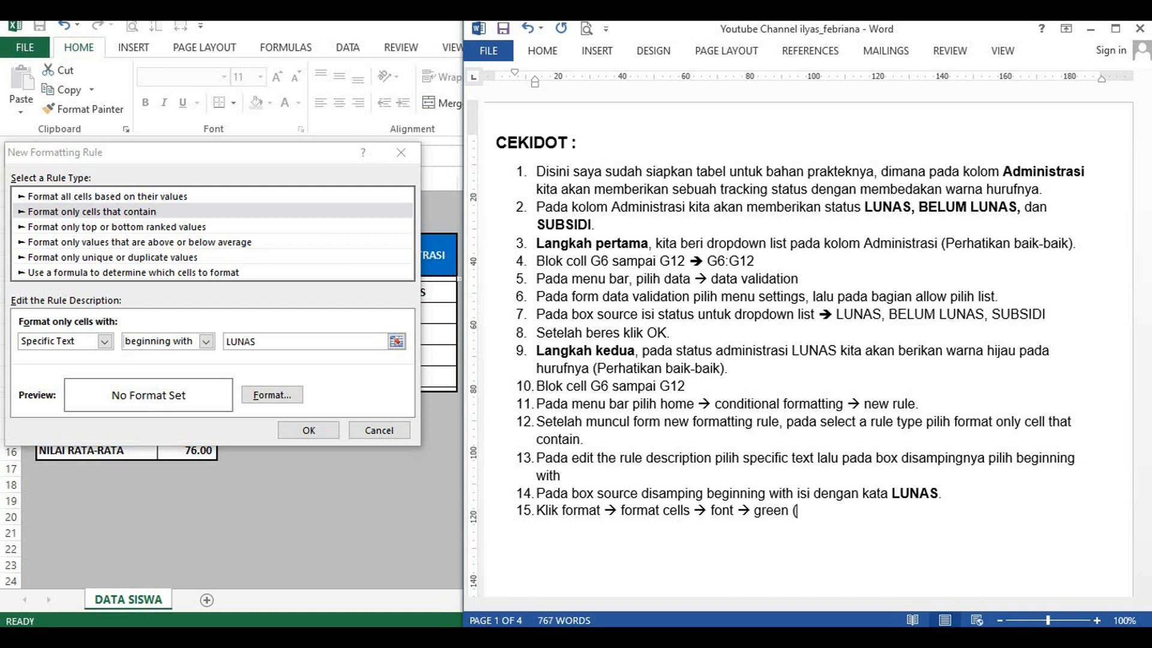
text(contoh warna))
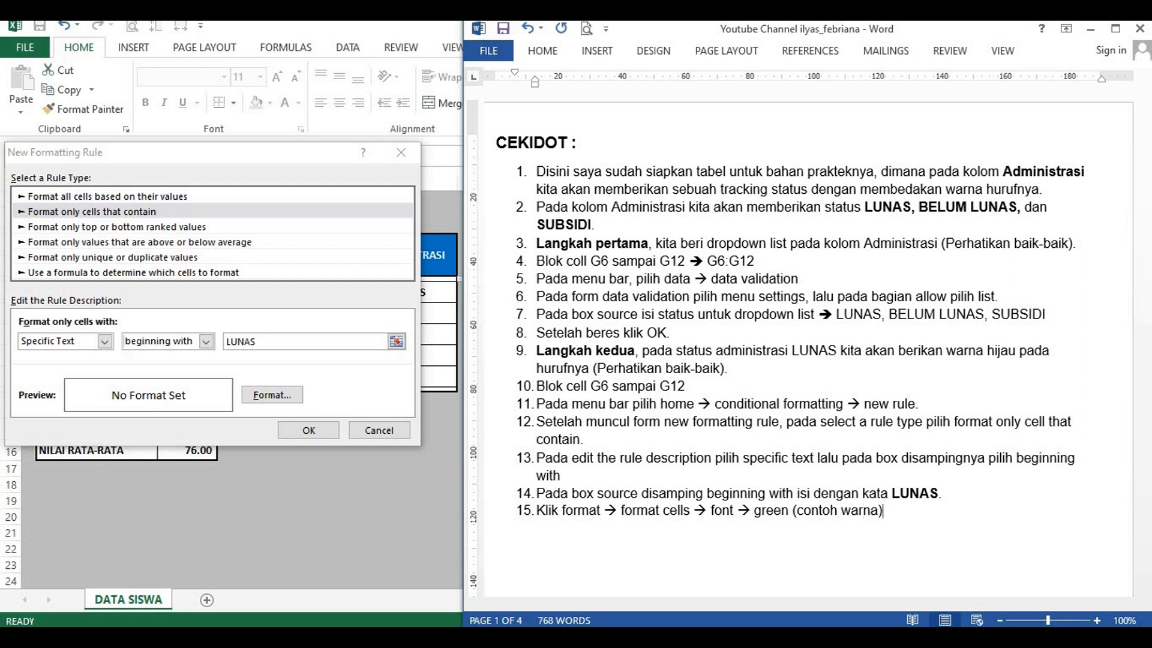
text( --> O)
text(K.)
Step: Switch to Excel, set the LUNAS rule's font colour to the darkest theme green, and apply the rule to the ADMINISTRASI cells
click(277, 376)
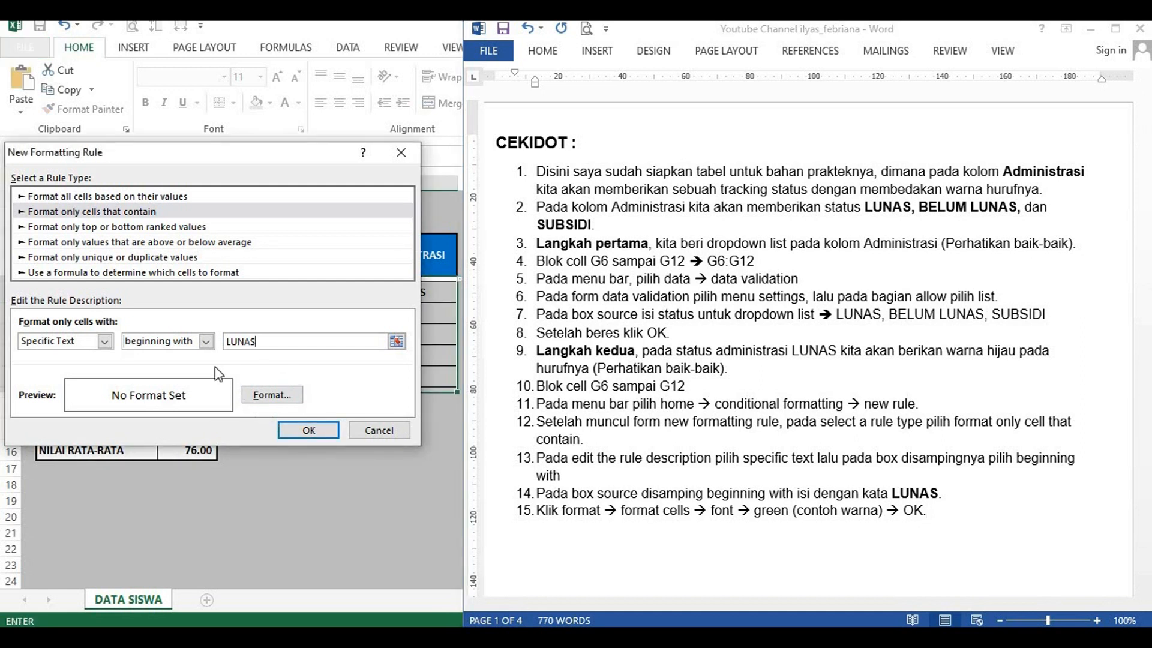
click(284, 396)
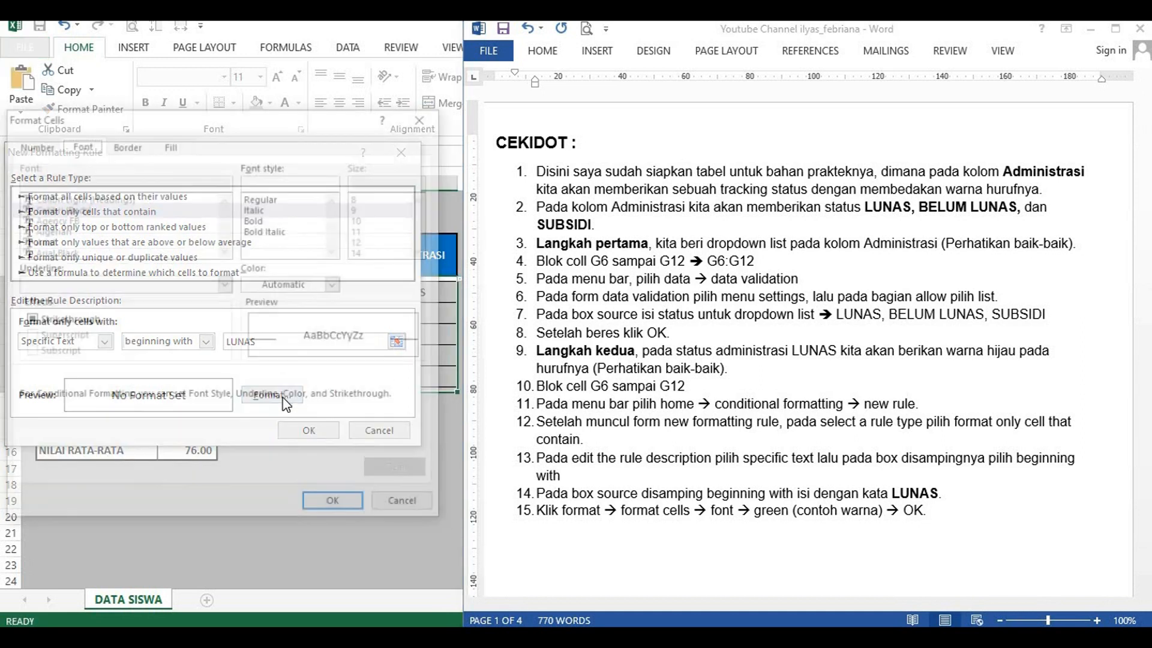
click(82, 144)
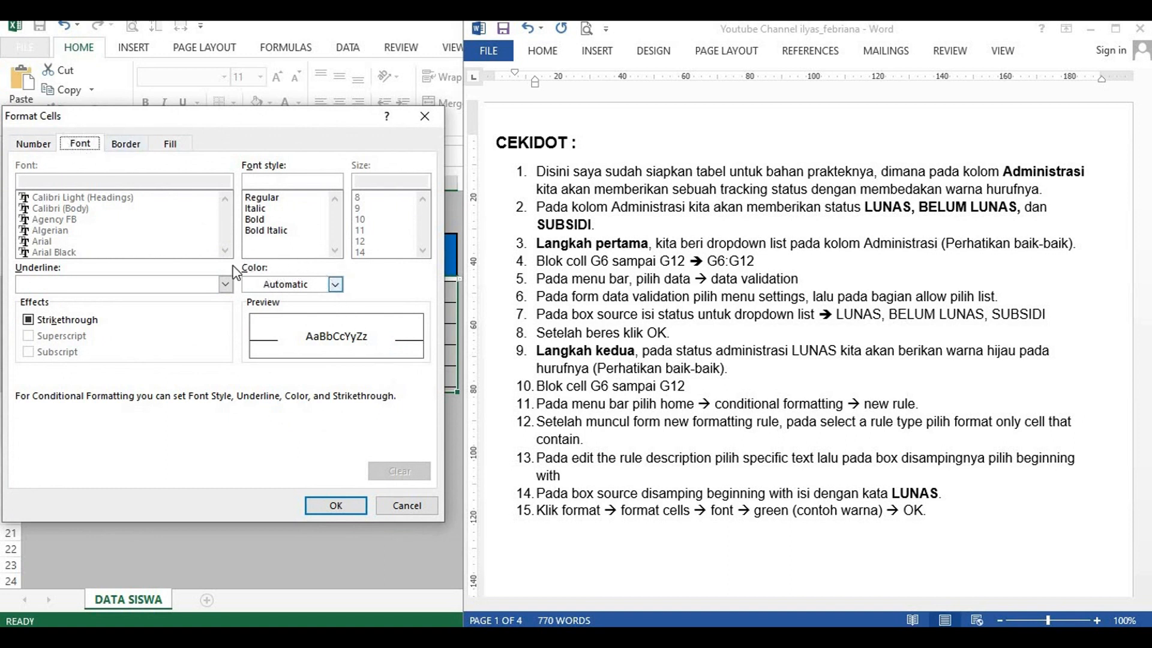
click(336, 286)
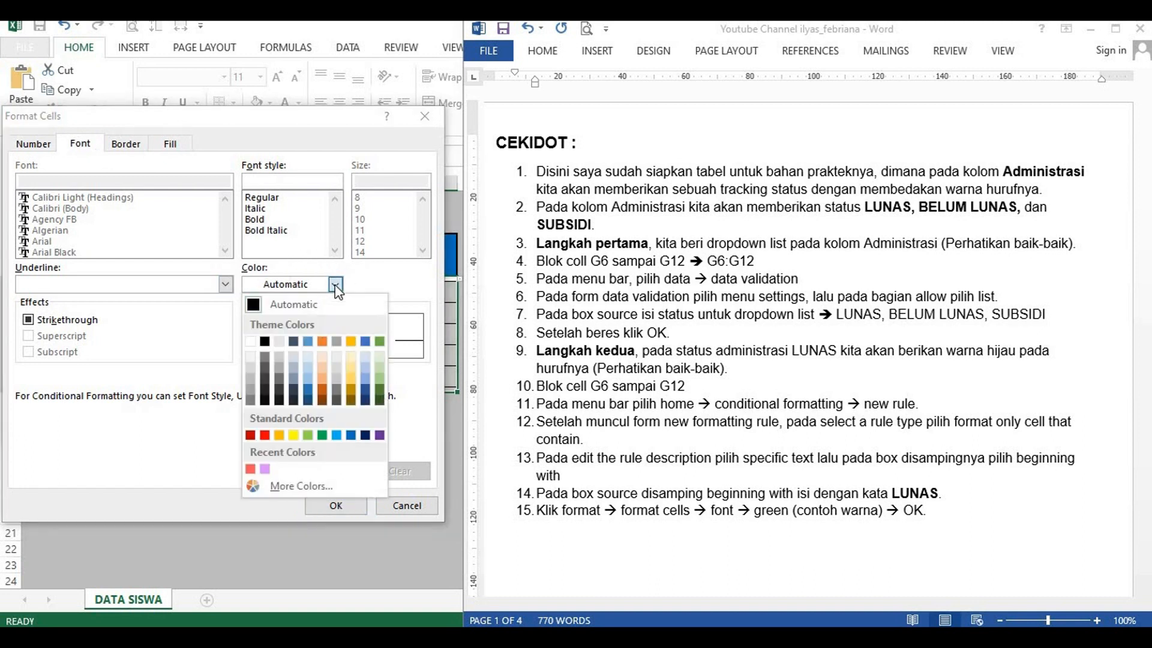
click(380, 400)
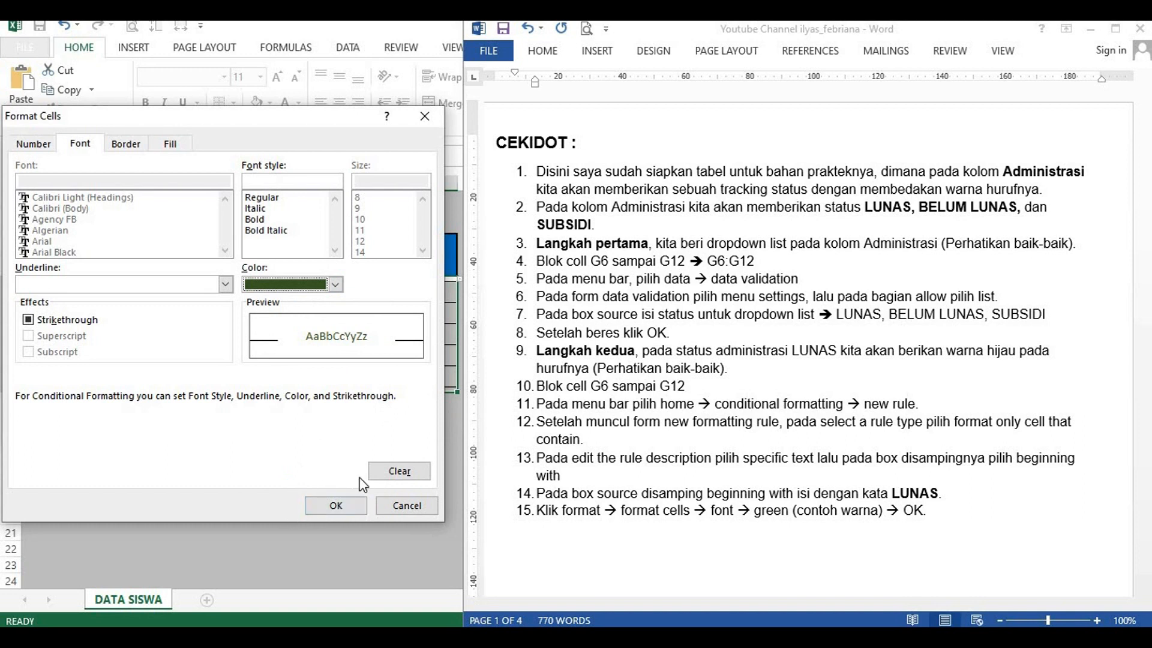
click(335, 504)
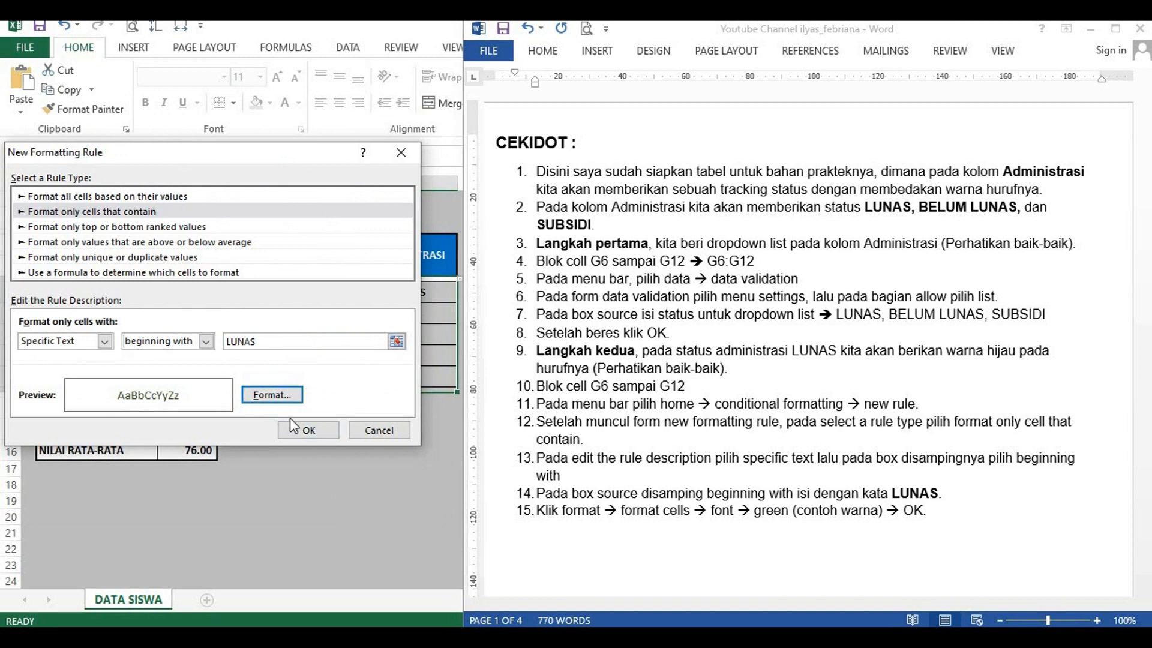
click(308, 430)
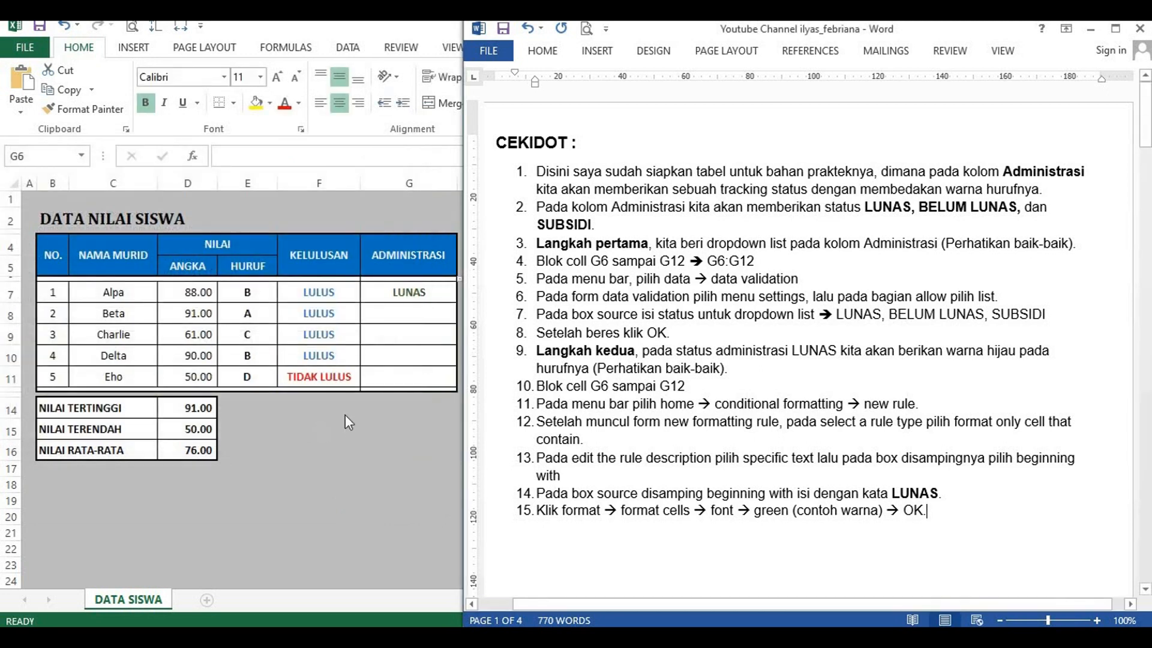
click(365, 275)
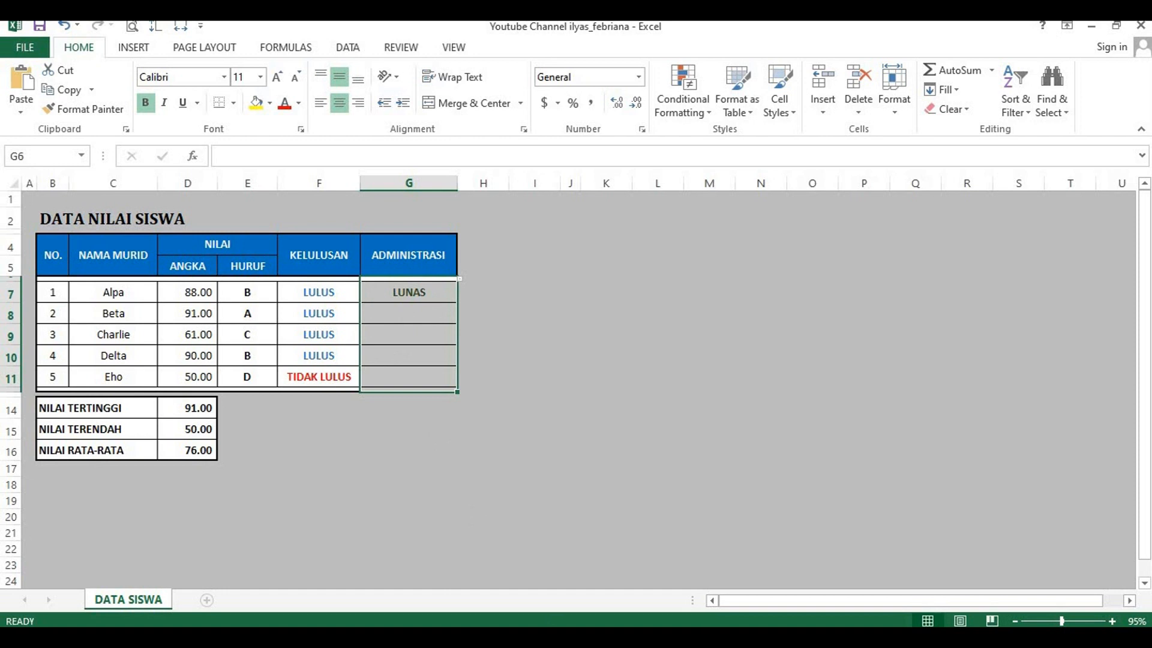
Step: Switch to Word and start numbered item 16 with "Untuk status BELUM LUNAS dan SUBSIDI"
key(alt+Tab)
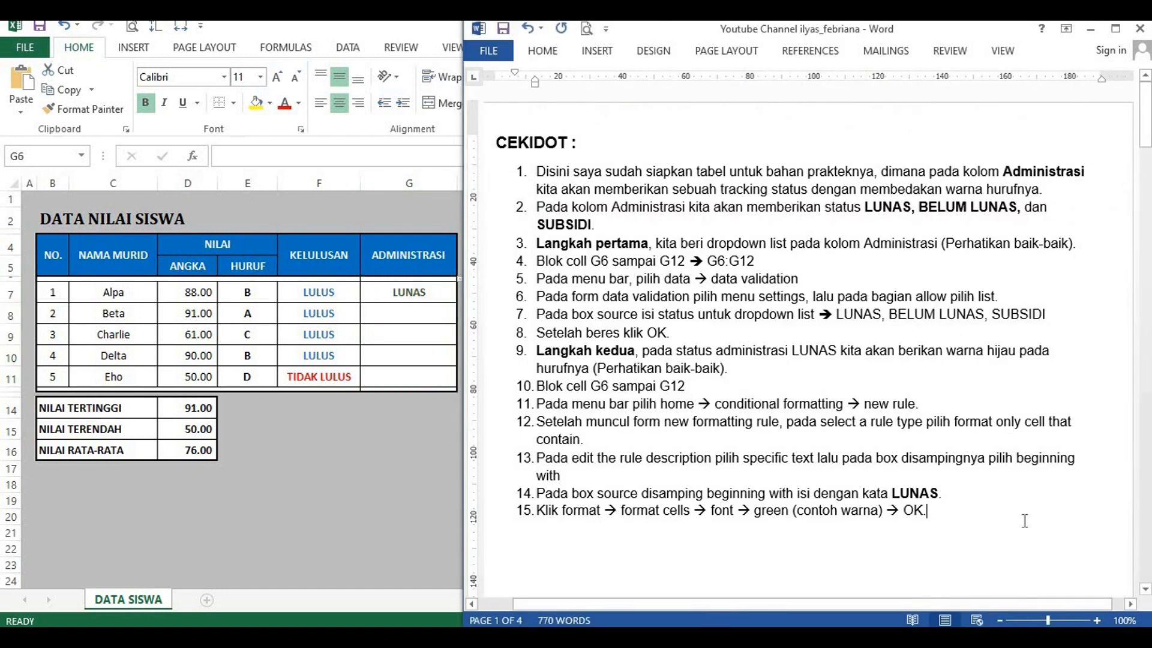
key(Return)
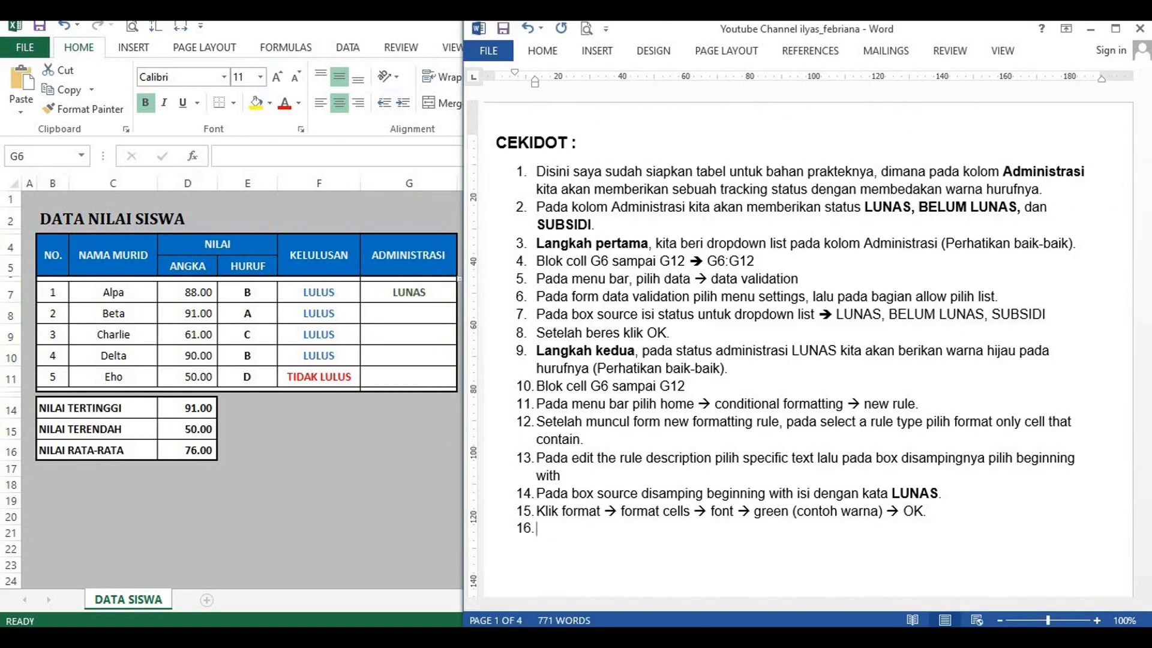
text(Untuk status BELUM LUNAS dan SUBSIDI)
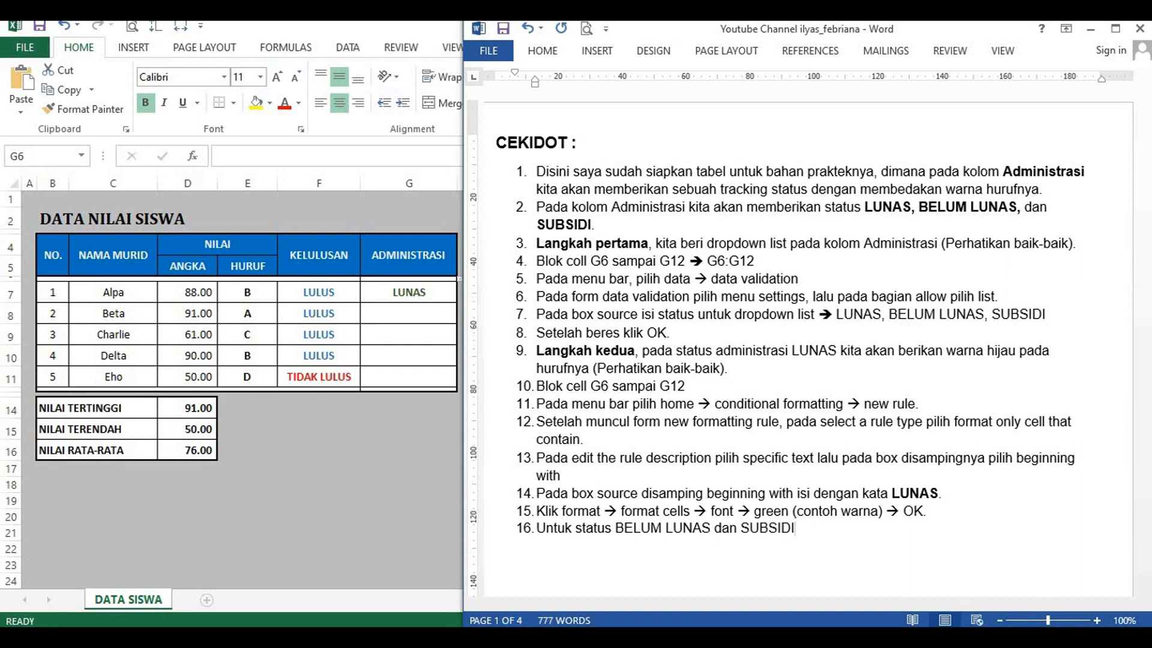
text(, langkah-langkahnya sama s)
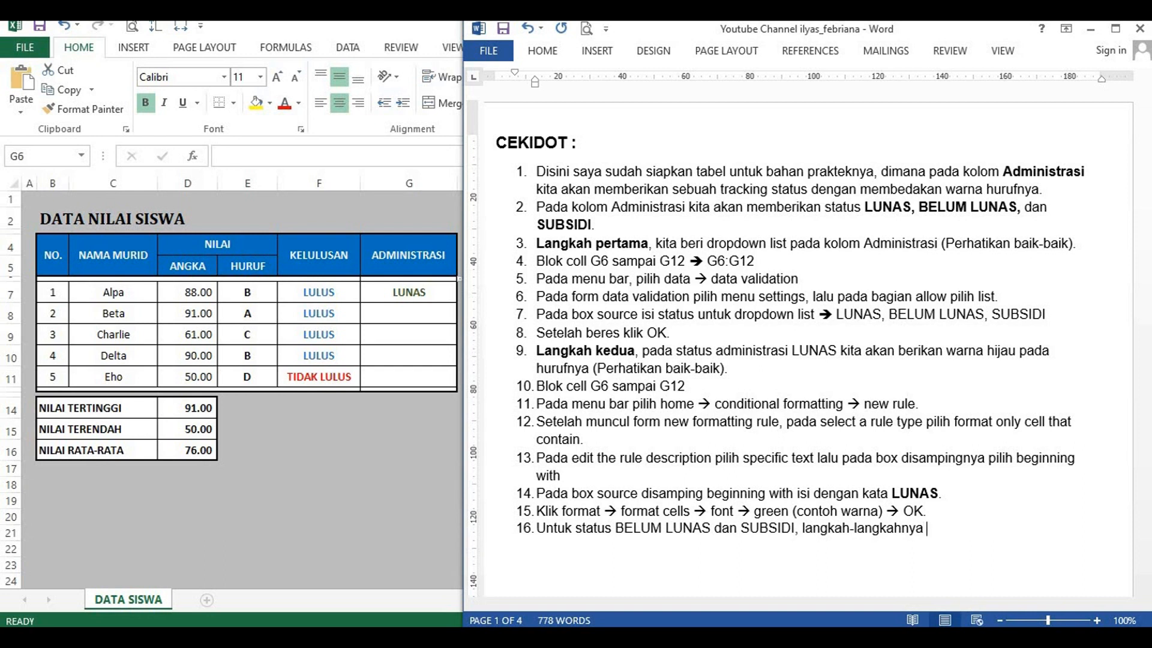
text(eperti )
text(langkah ke)
text(dua)
text( yang mem)
text(bedakan ha)
text(nya)
text( ba)
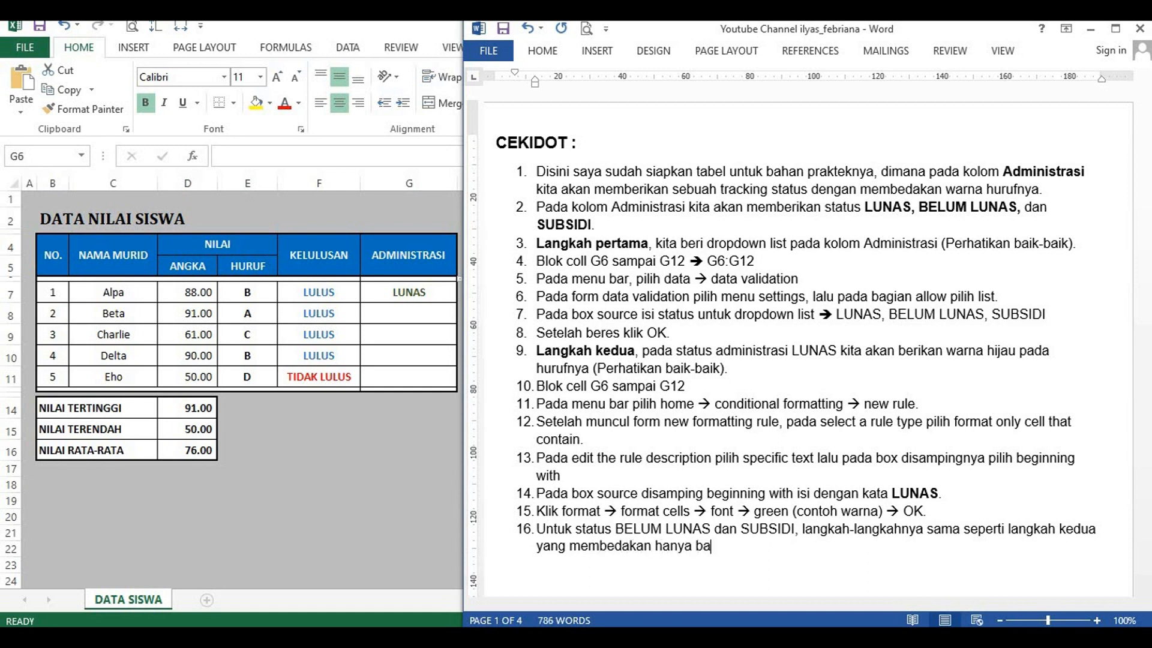
text(gian warna sa)
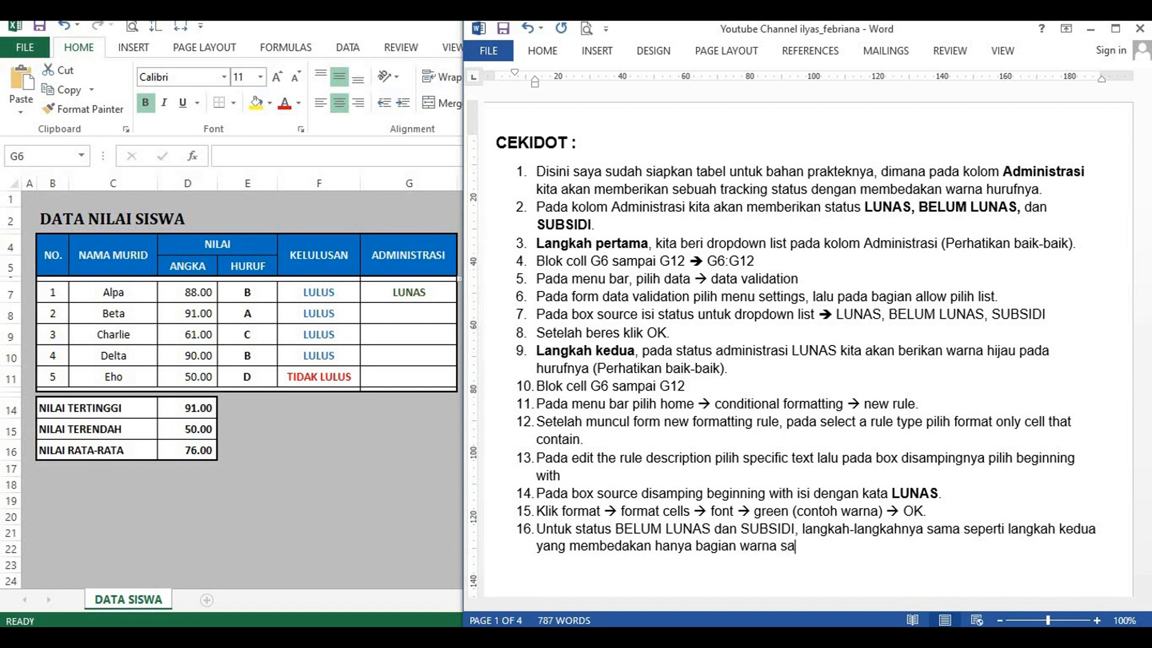
text(ja (Perhatikan ba)
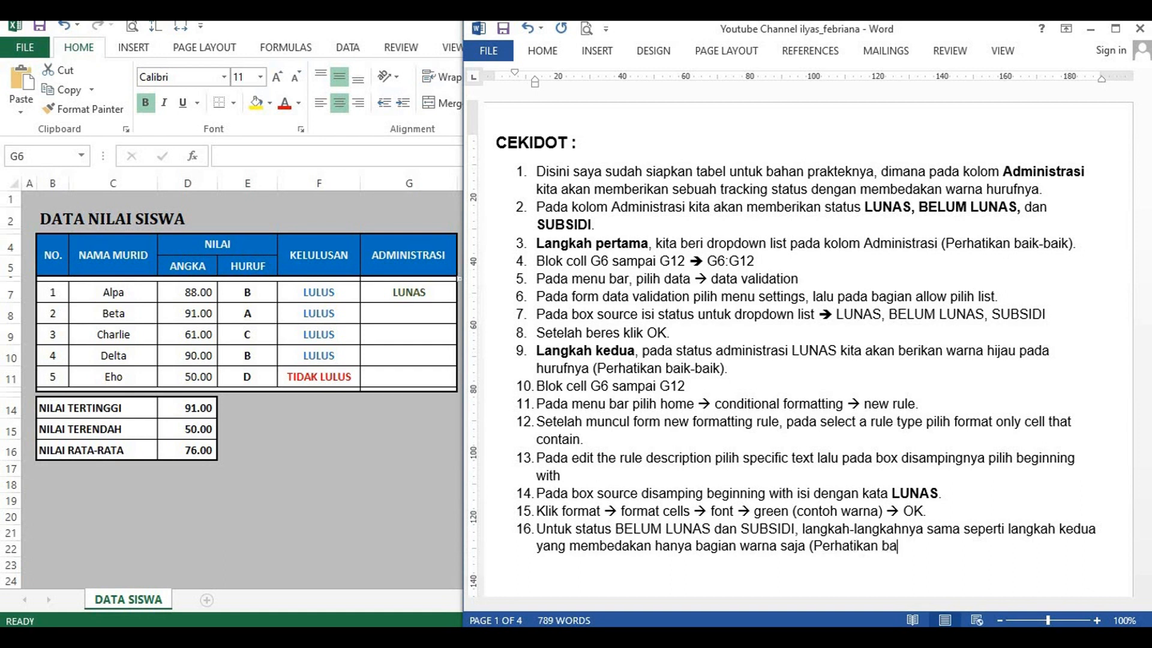
text(ik-baik).)
Step: Switch to Excel and start a new conditional formatting rule for the ADMINISTRASI cells, using the type "Format only cells that contain"
click(431, 314)
click(483, 357)
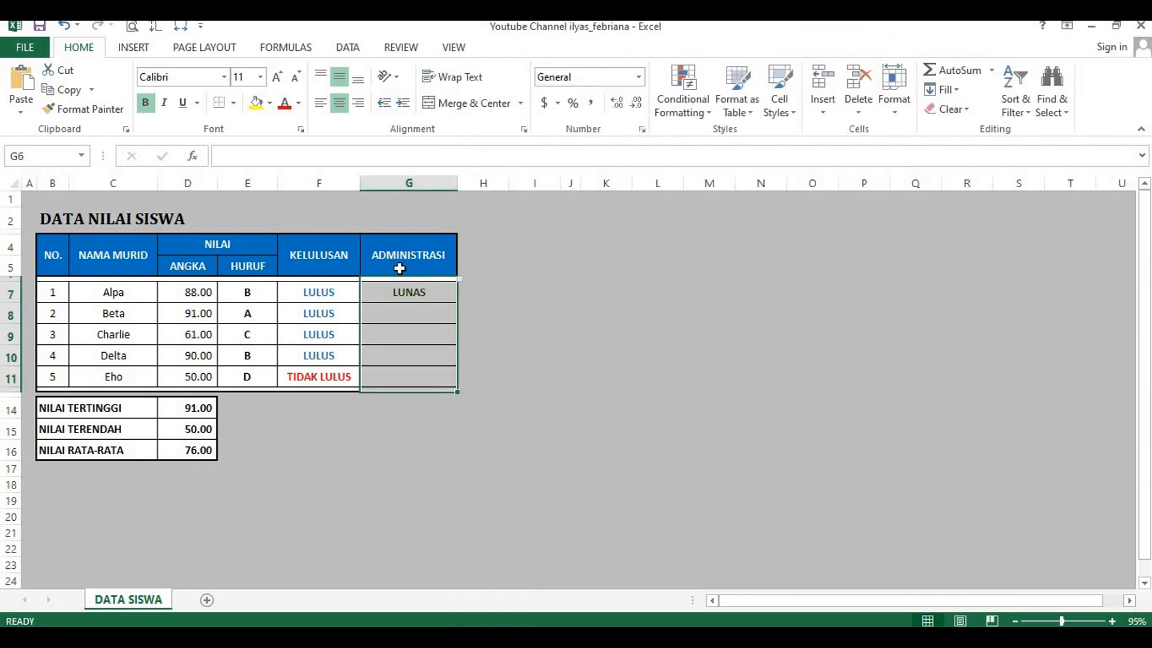
drag(393, 384, 395, 388)
click(694, 114)
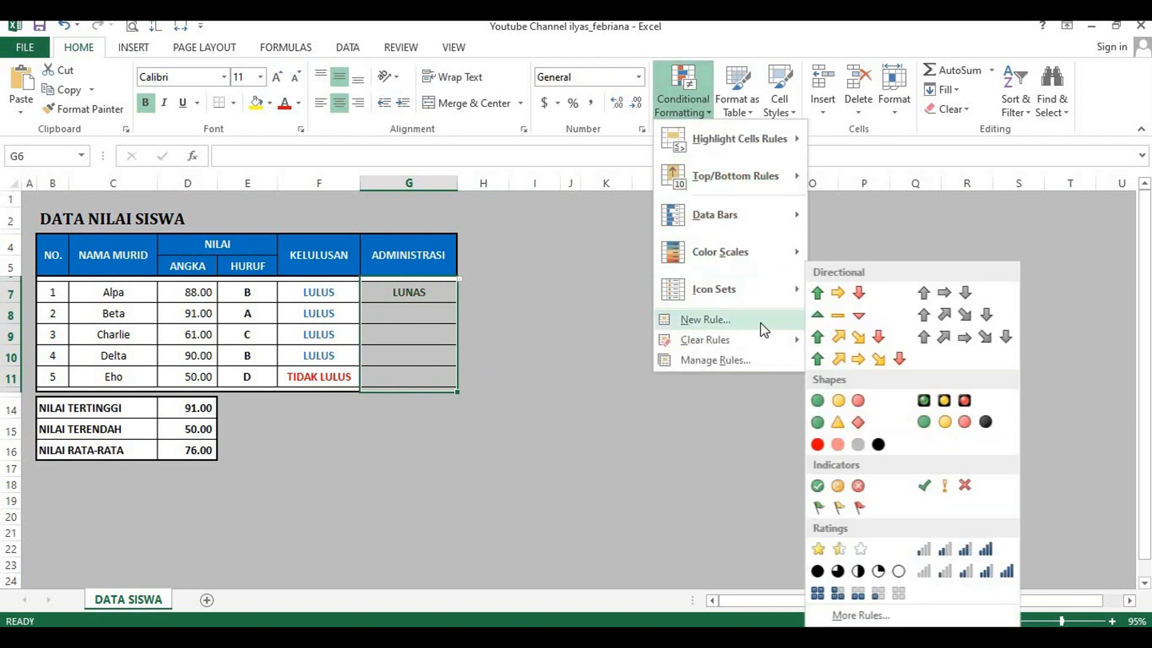
click(709, 320)
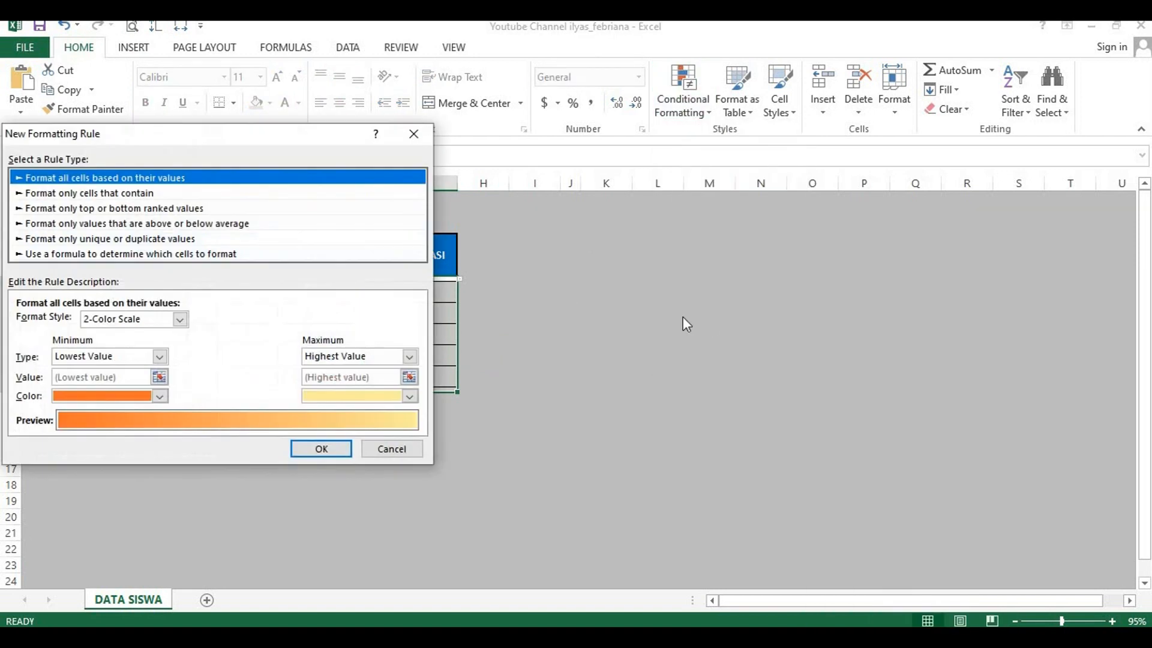
click(122, 194)
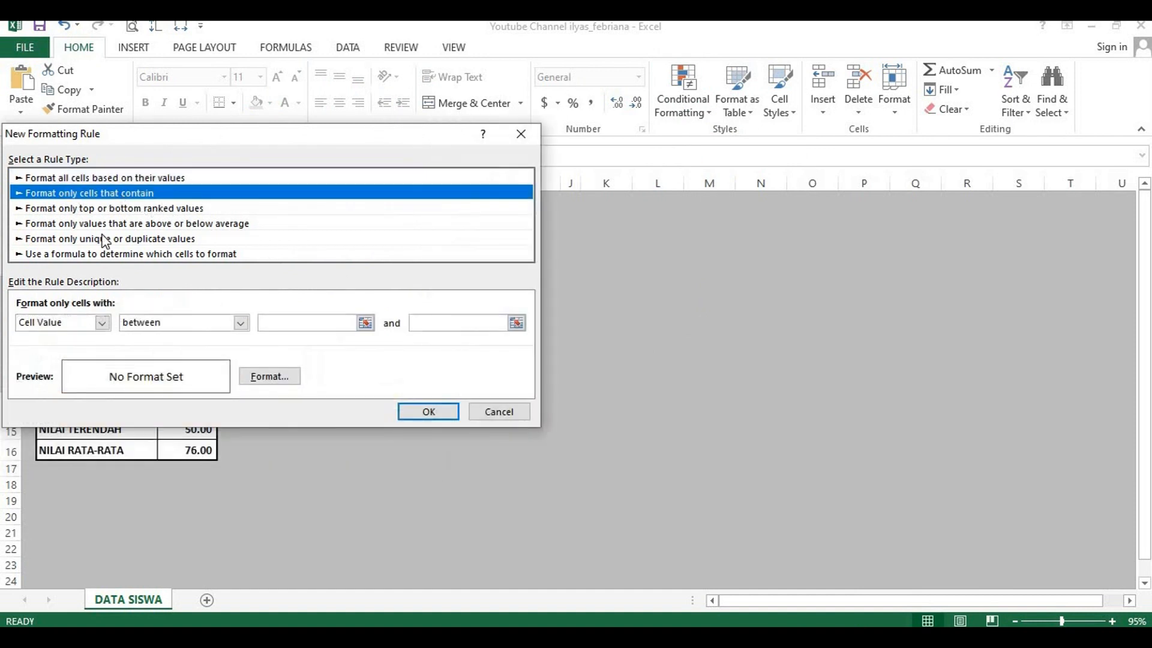
Step: Set the rule's condition to specific text beginning with BELUM LUNAS
click(102, 324)
click(48, 348)
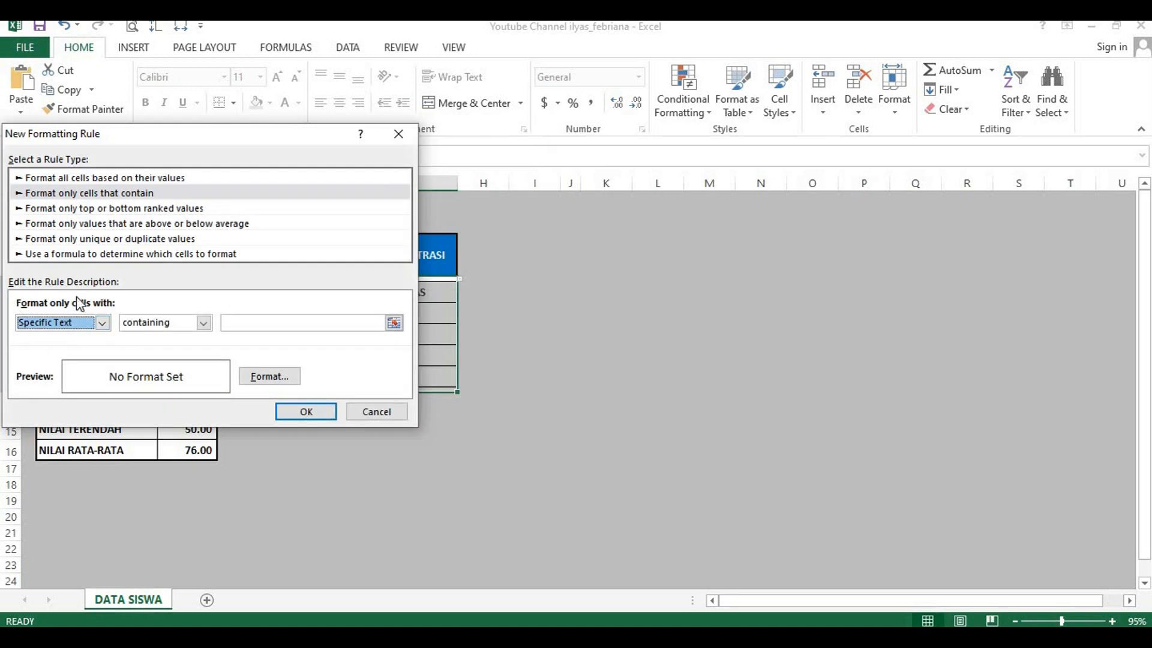
click(205, 326)
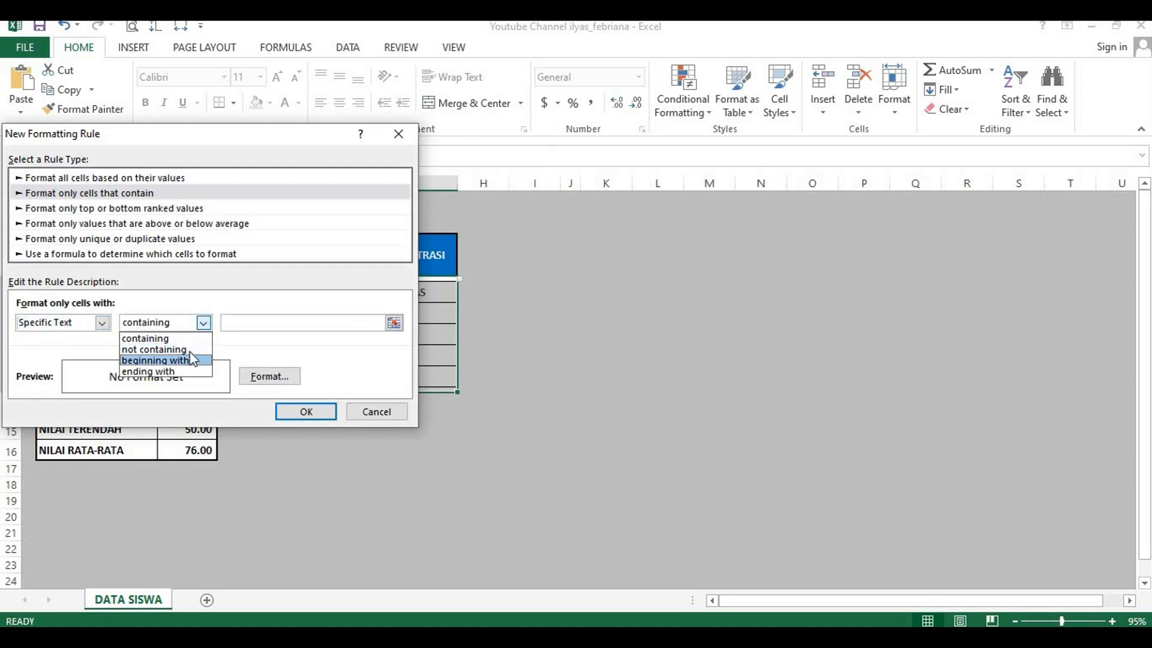
click(180, 357)
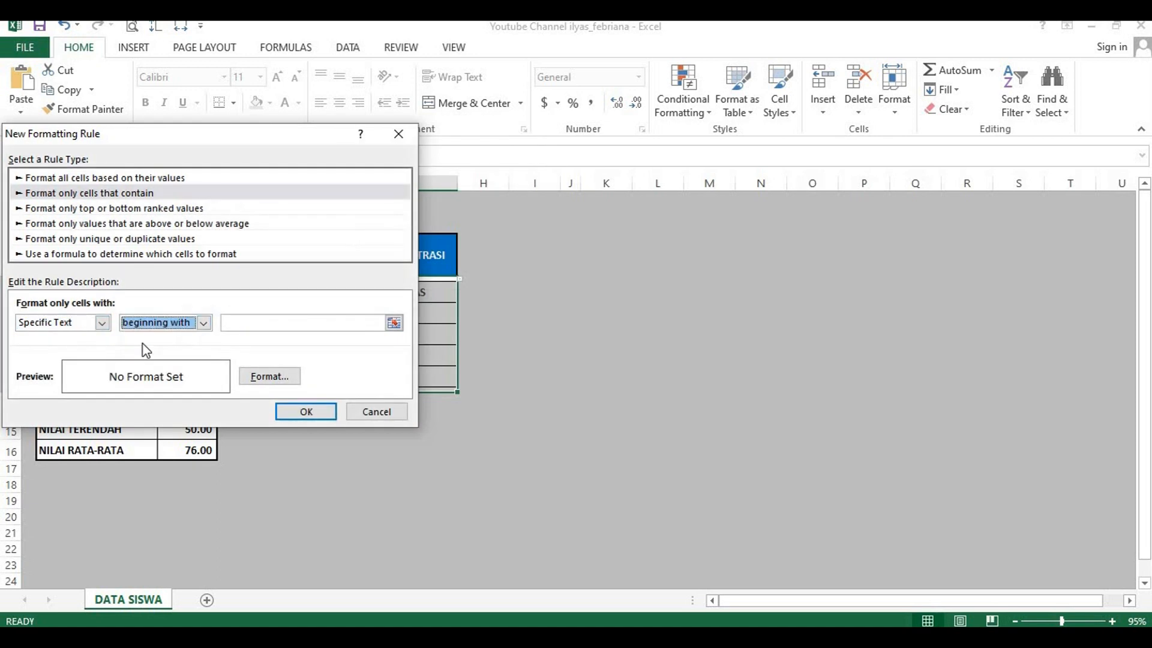
click(231, 324)
text(BELUM LUNAS)
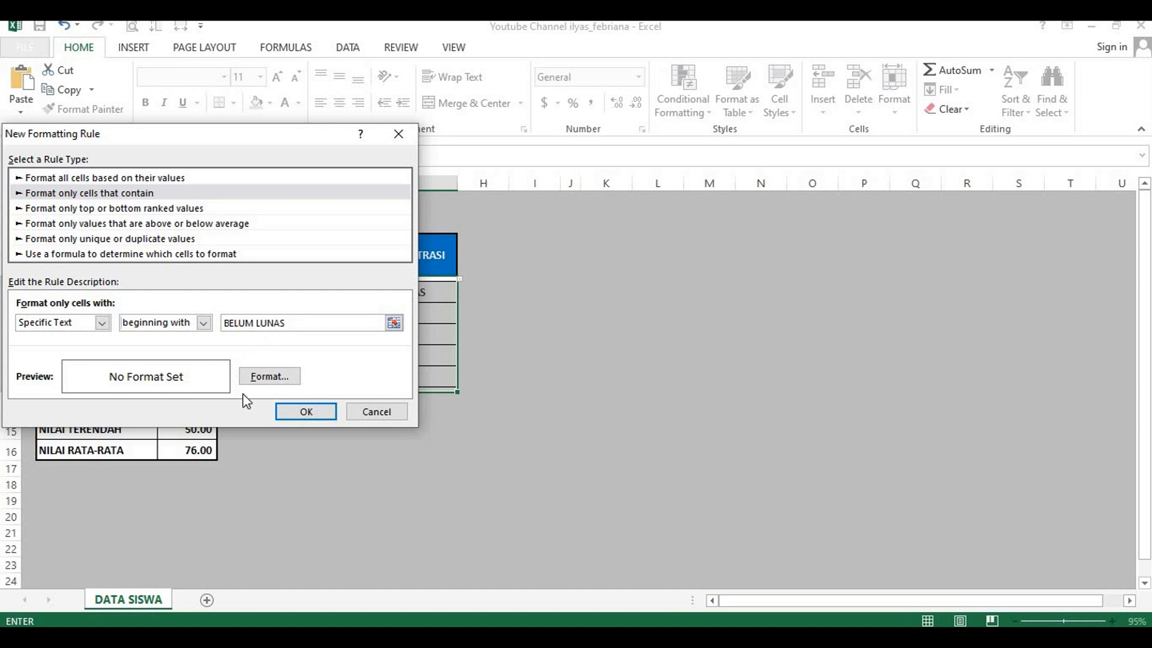
Step: Give the BELUM LUNAS rule the standard red font colour and apply it to the ADMINISTRASI cells
click(269, 376)
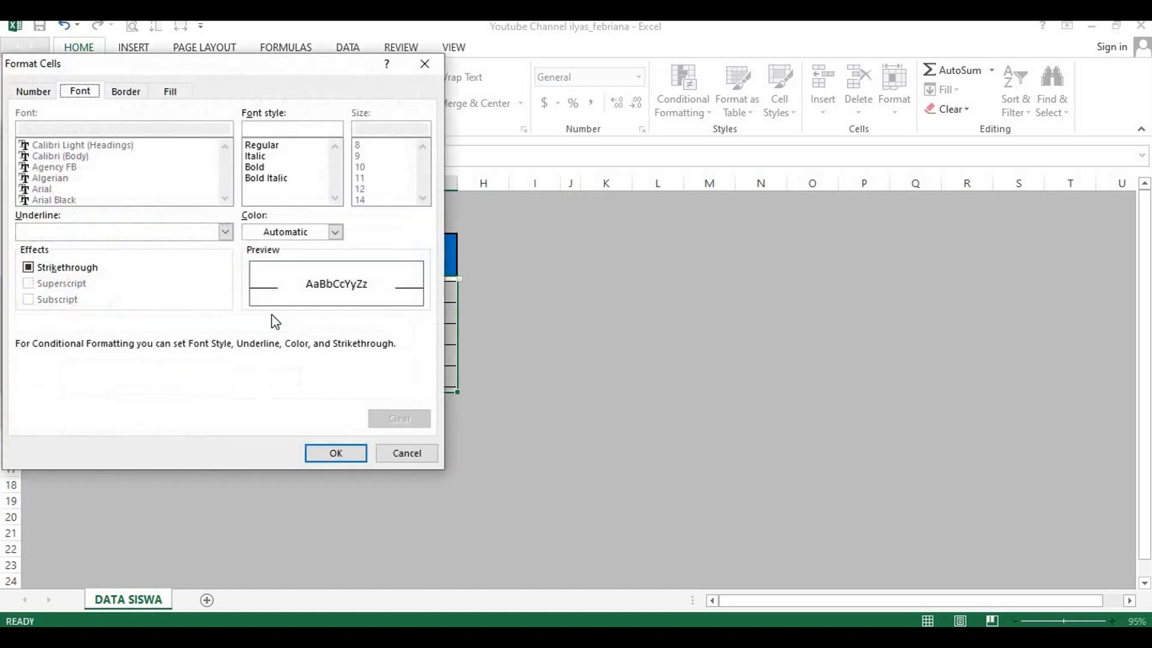
click(336, 233)
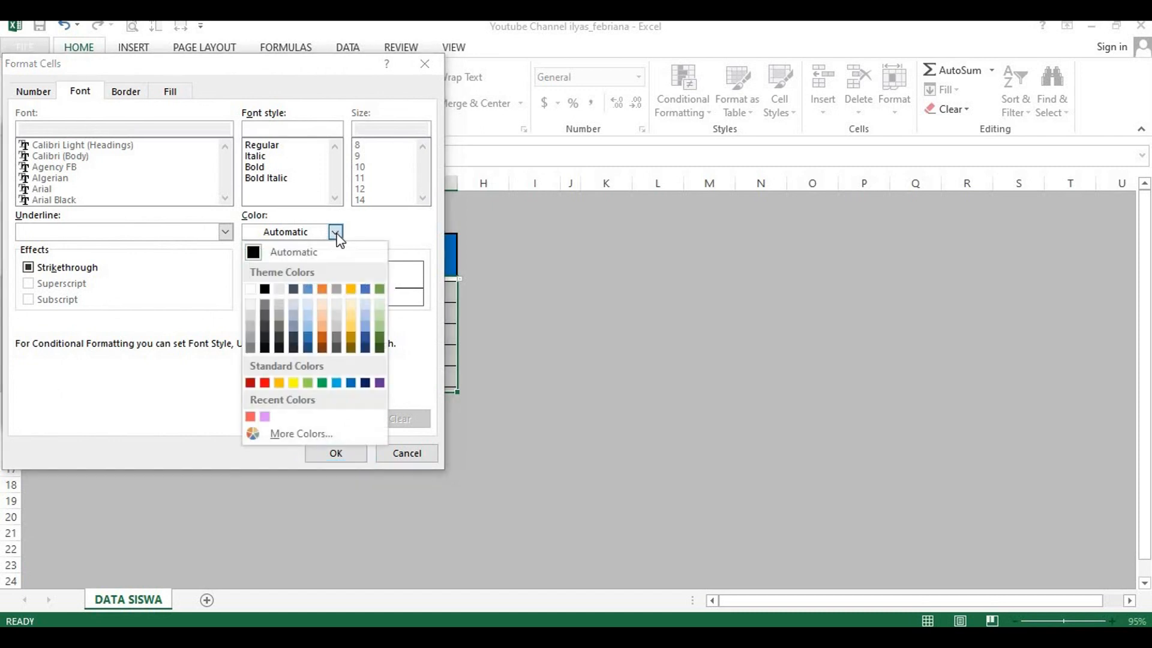
click(265, 383)
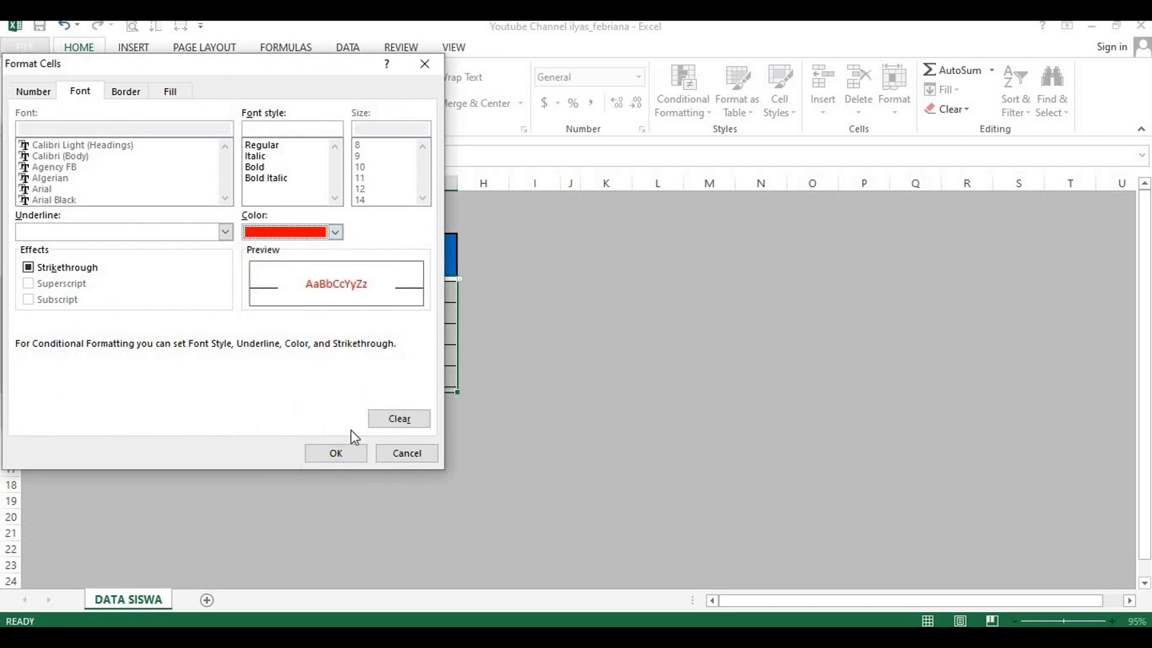
click(340, 454)
click(323, 413)
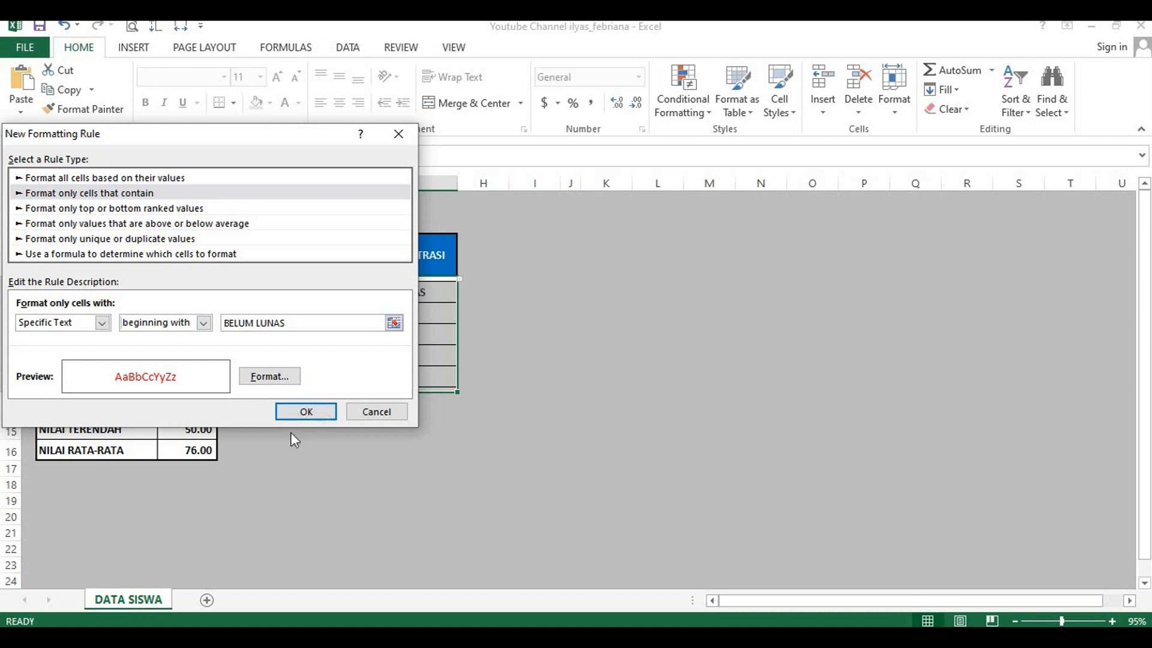
click(306, 412)
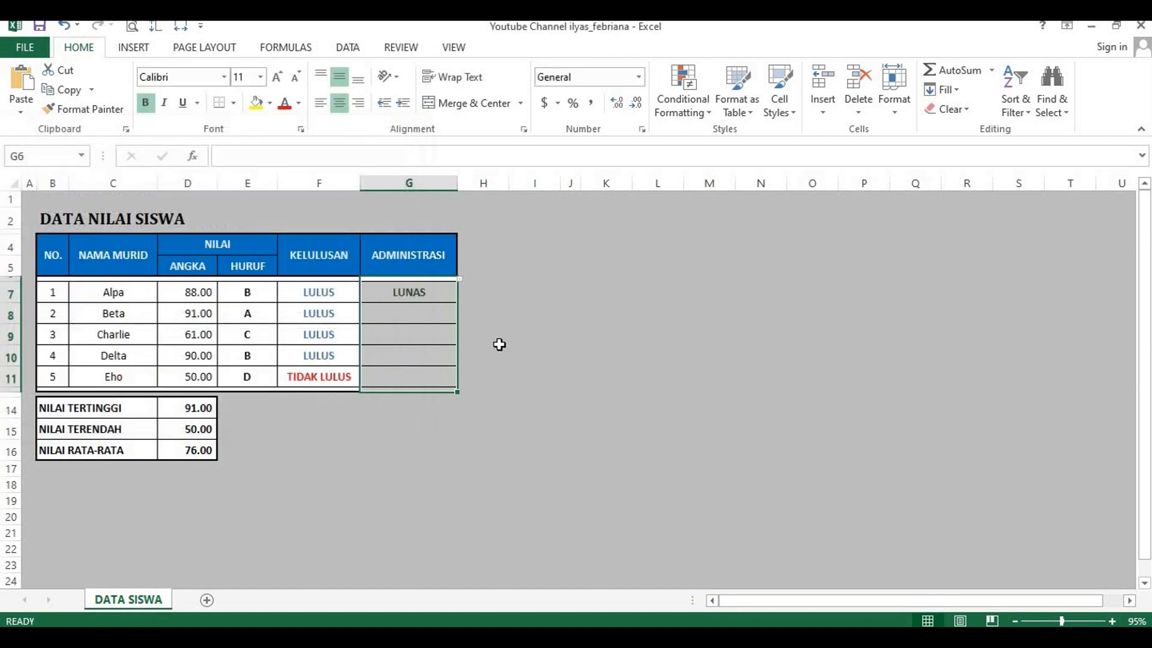
Step: Set Beta's ADMINISTRASI status in G8 to BELUM LUNAS from its dropdown list
click(454, 316)
click(466, 316)
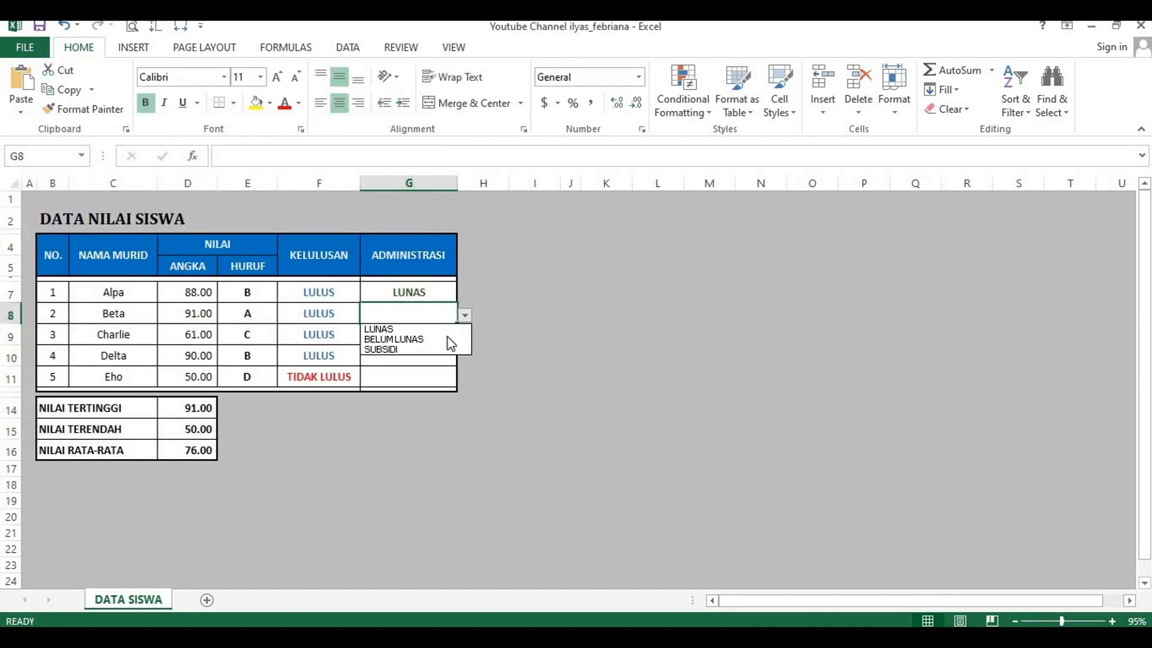
click(420, 334)
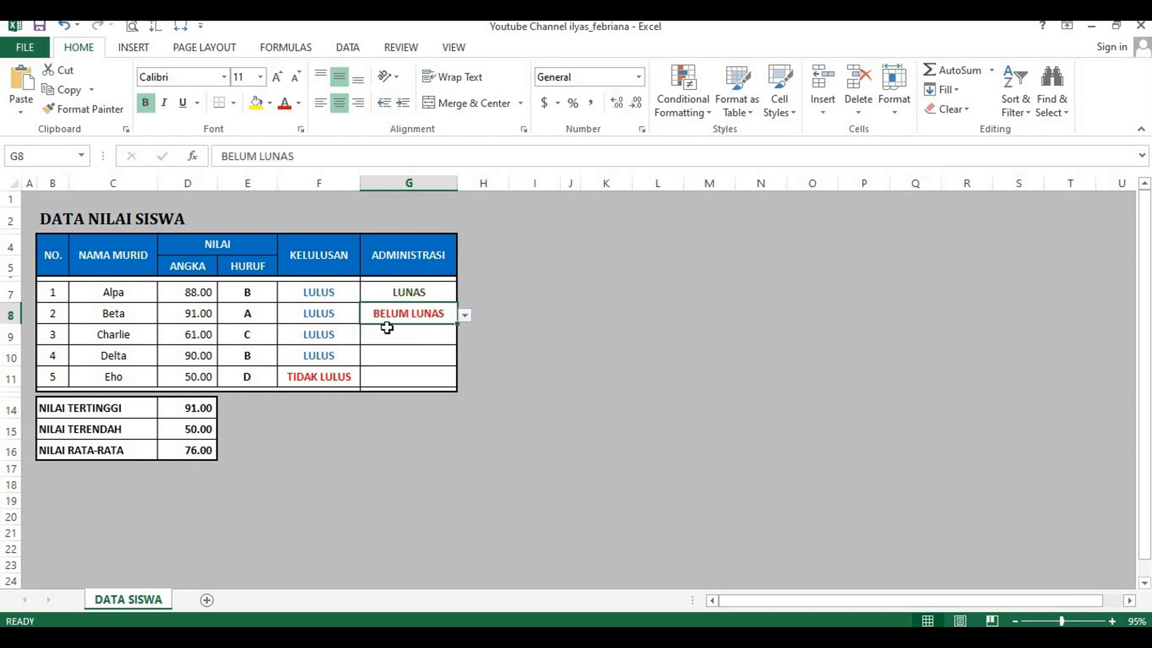
click(496, 329)
Step: Start another conditional formatting rule for the ADMINISTRASI cells from G6 down to the table's end, formatting only cells that contain a condition
drag(420, 279, 437, 383)
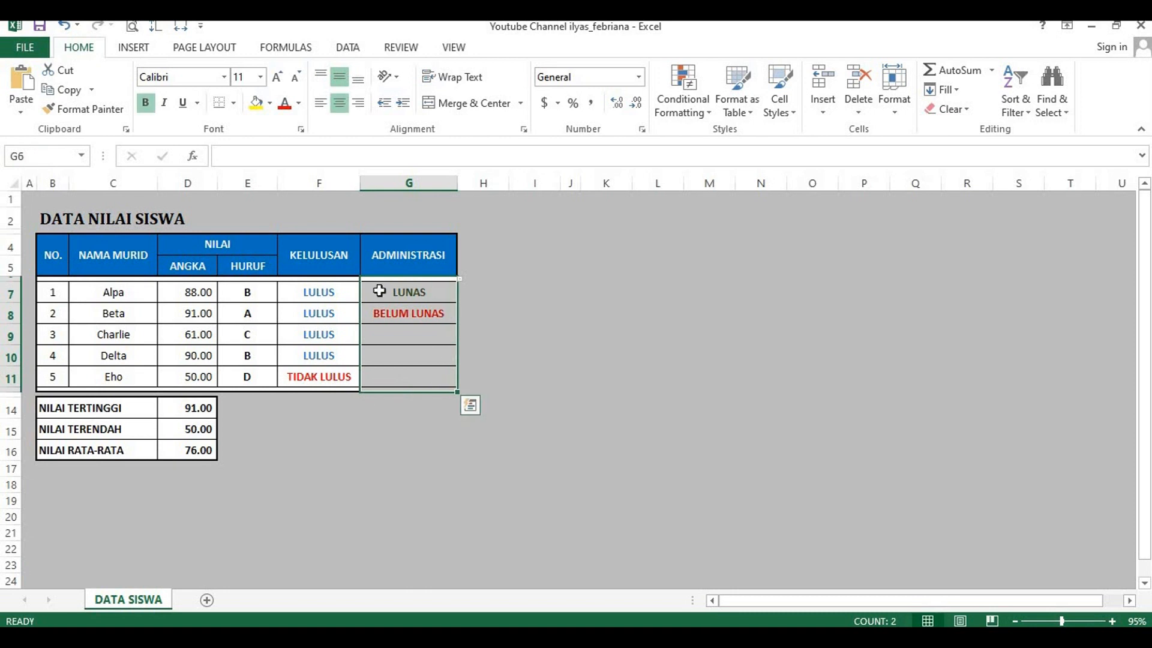
click(688, 112)
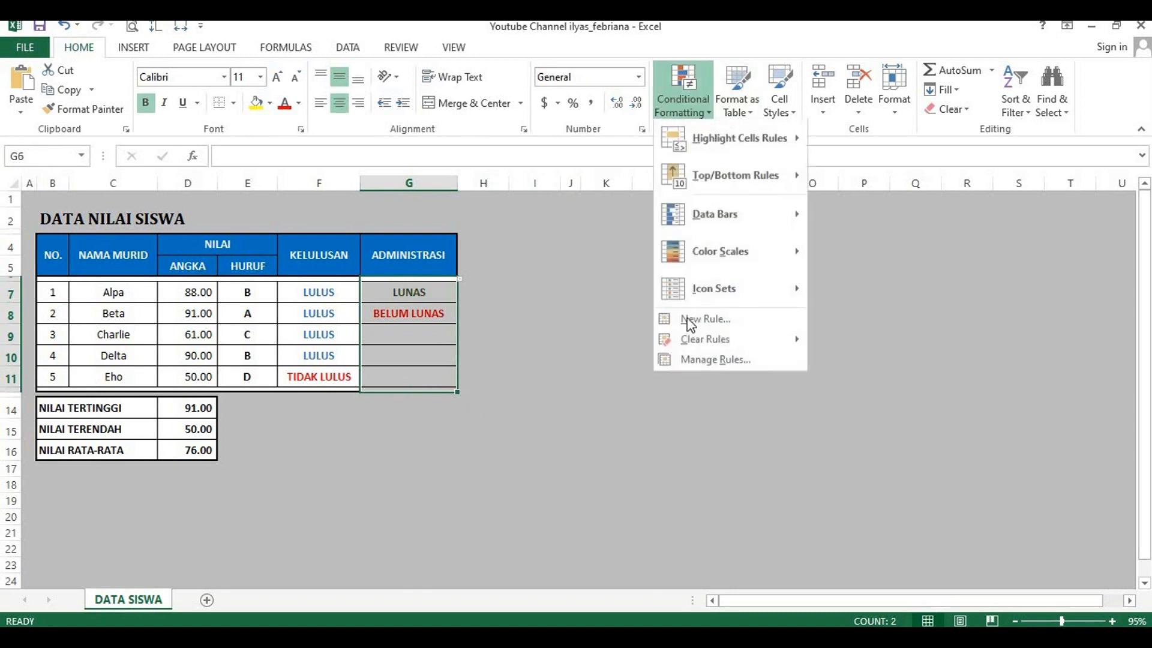
click(747, 327)
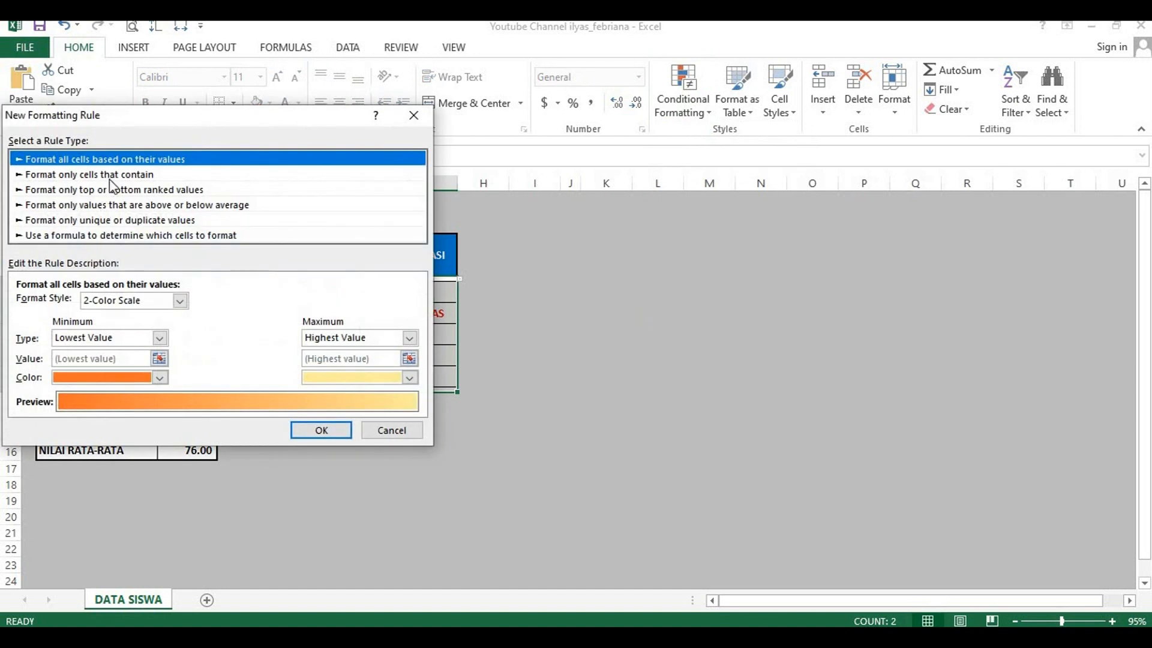
click(71, 176)
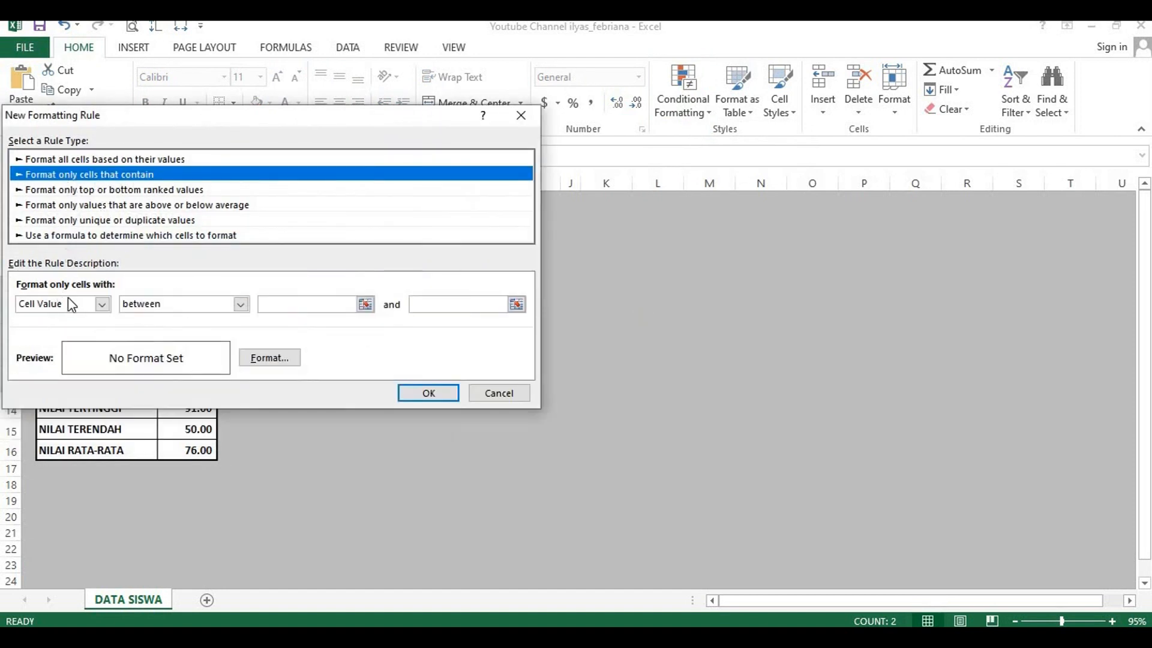
Step: Set the new rule's condition to specific text beginning with SUBSIDI
click(102, 304)
click(87, 331)
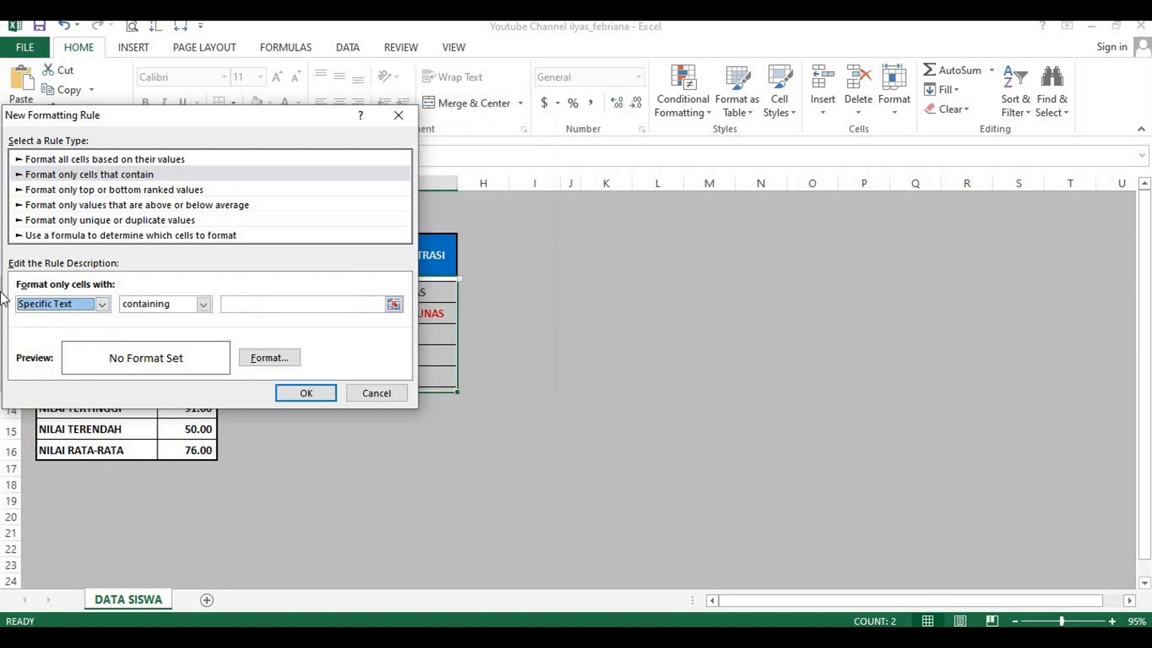
click(203, 304)
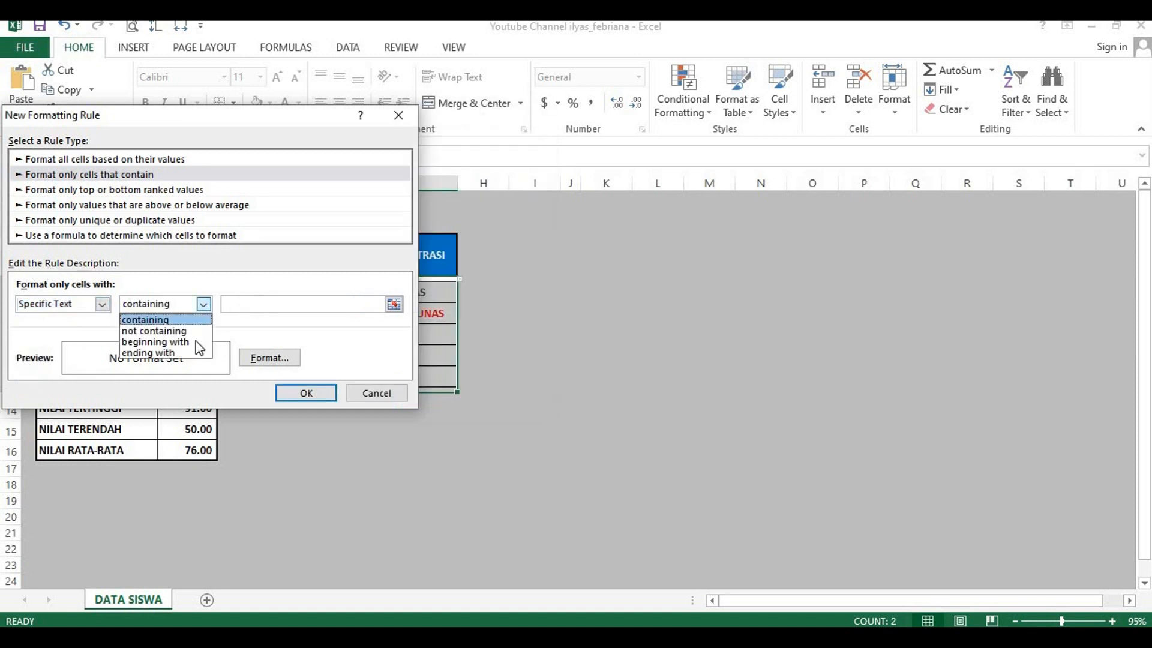
click(192, 336)
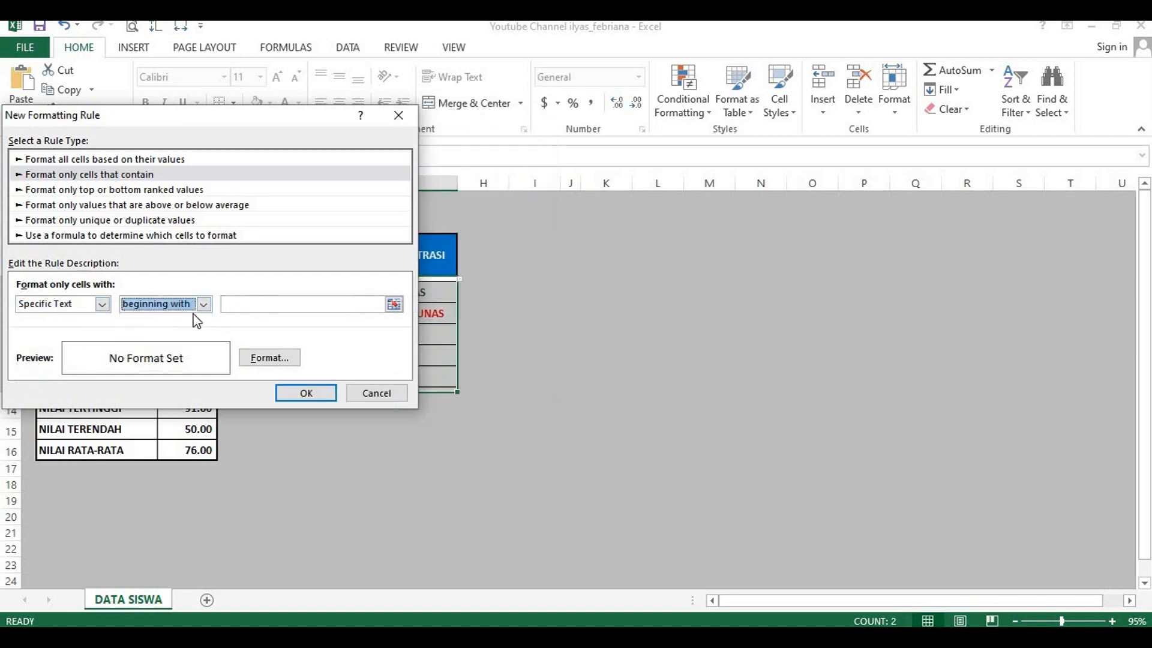
click(241, 303)
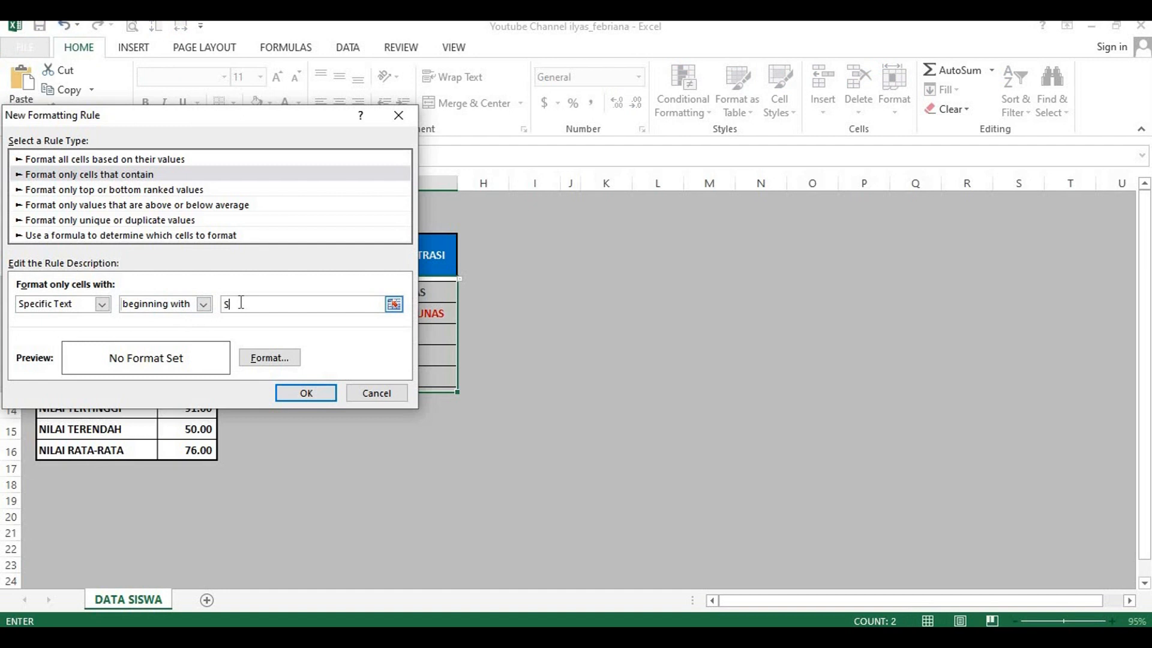
text(SUBSIDI)
Step: Give the SUBSIDI rule the standard blue font colour and apply it to the ADMINISTRASI cells
click(270, 358)
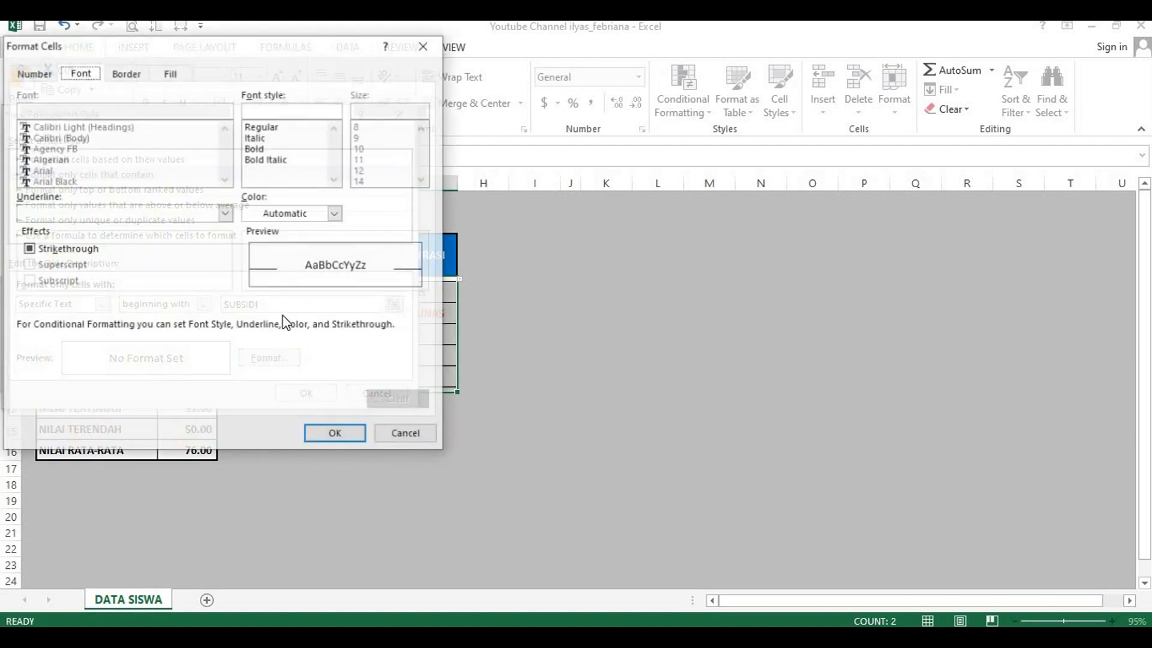
click(335, 213)
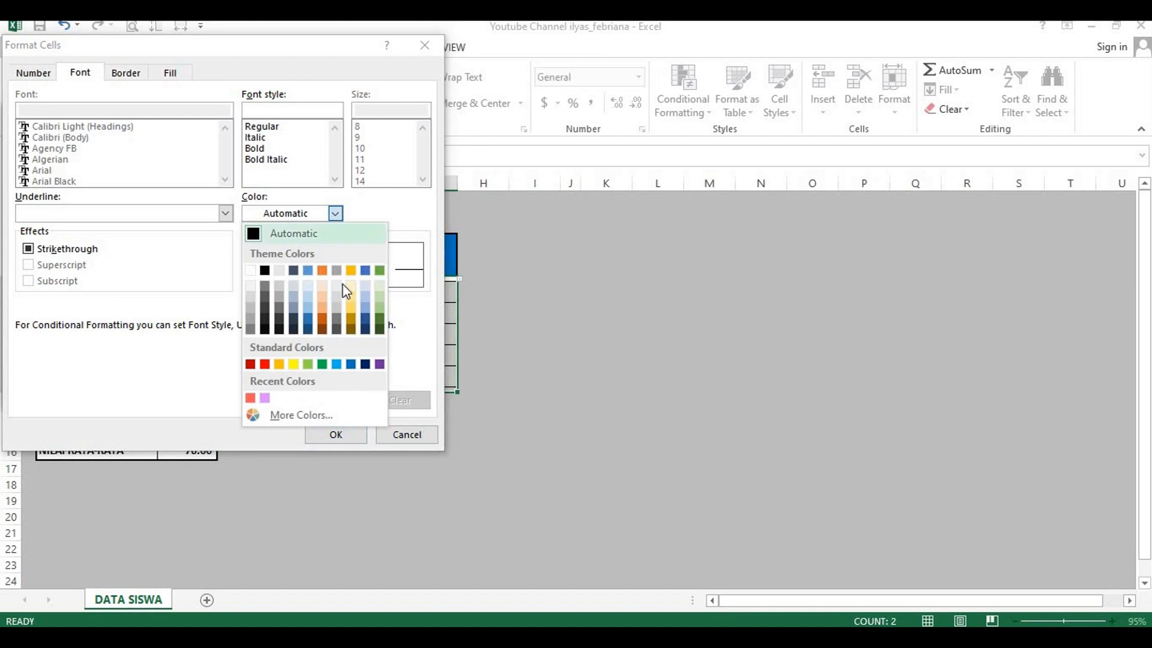
click(351, 364)
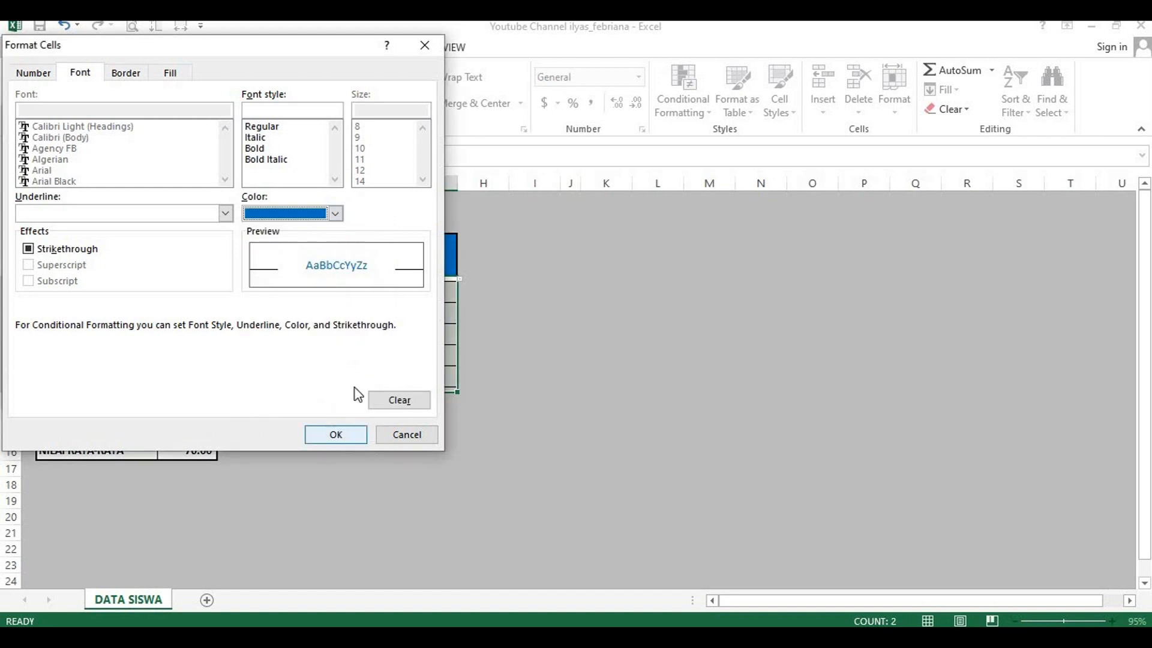
click(336, 434)
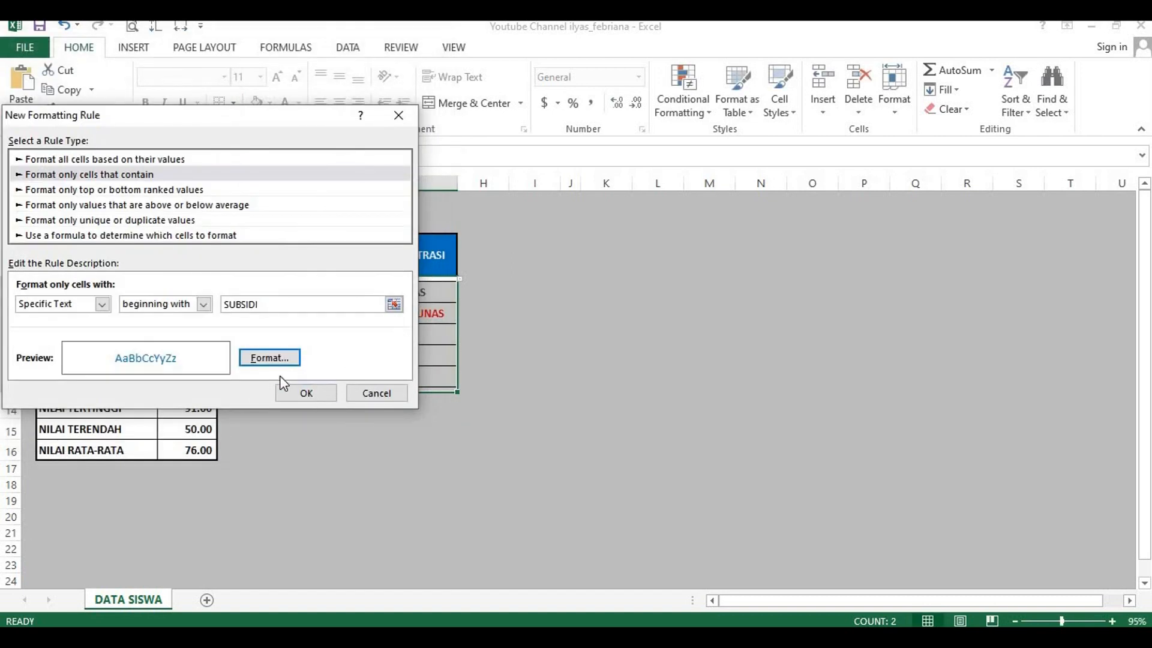
click(305, 393)
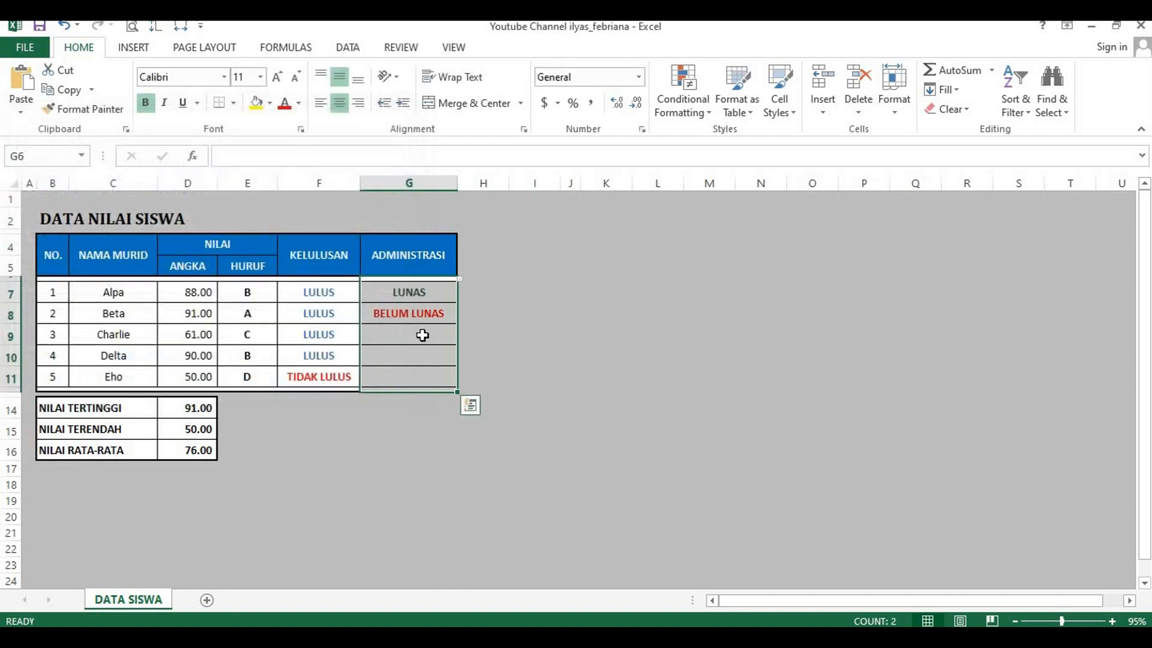
Step: Set Charlie's ADMINISTRASI status in G9 to SUBSIDI from its dropdown list
click(423, 335)
click(465, 336)
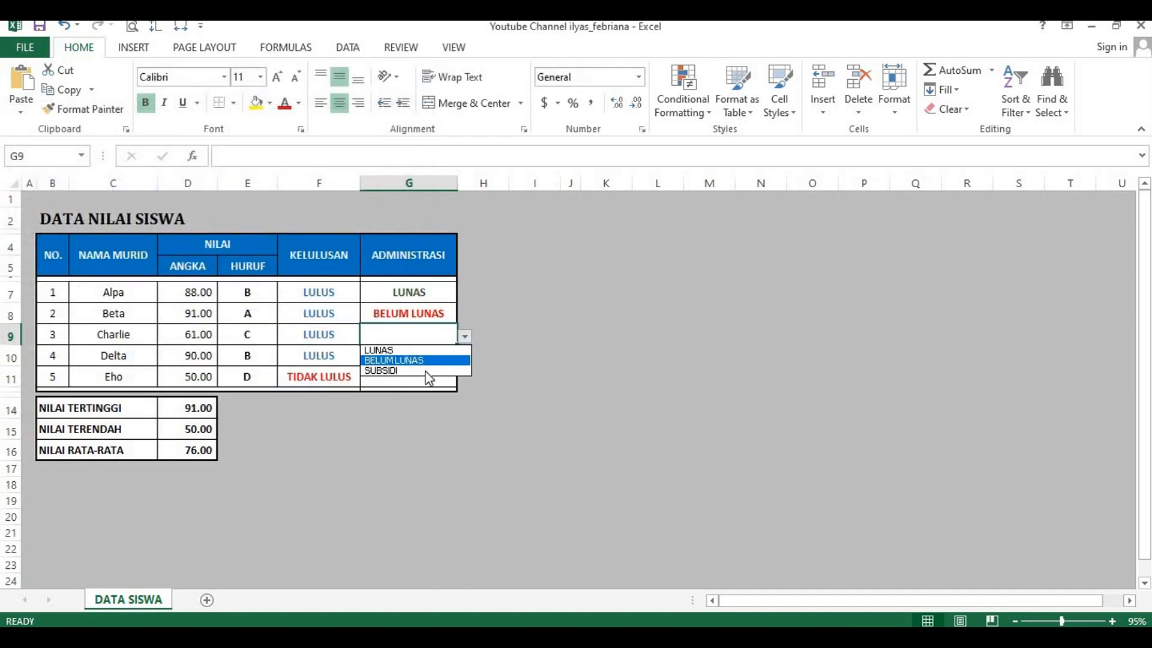
click(428, 370)
Step: Choose LUNAS for Delta in G10 and SUBSIDI for Eho in G11 from the ADMINISTRASI dropdown lists
click(442, 355)
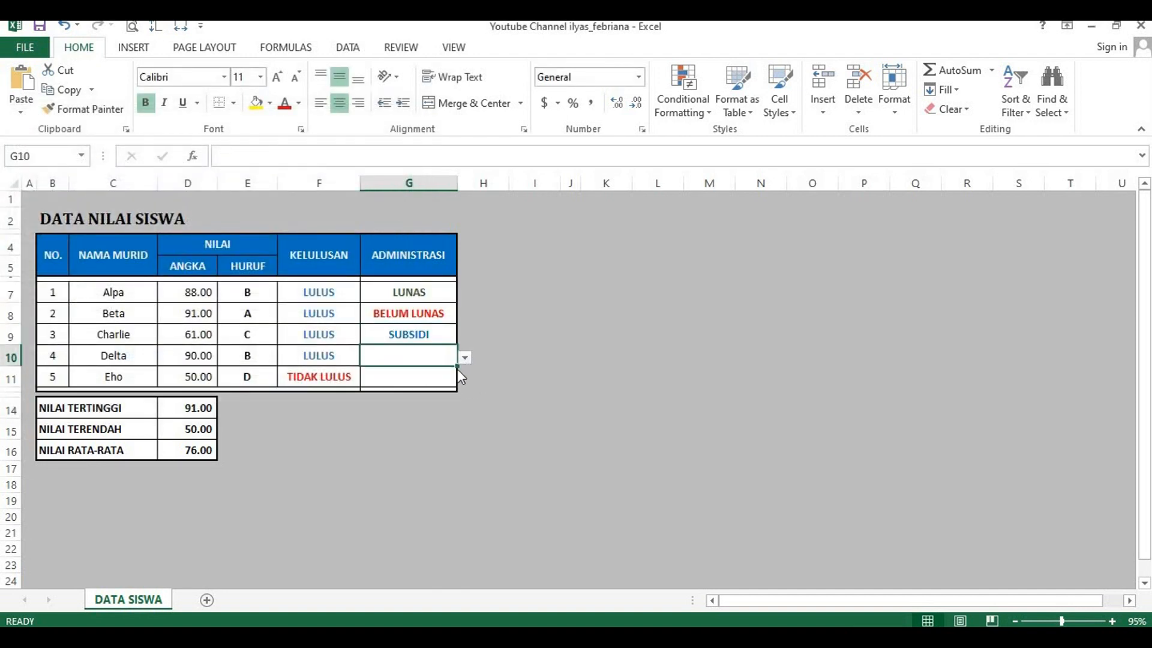
click(465, 357)
click(433, 368)
key(Down)
click(466, 382)
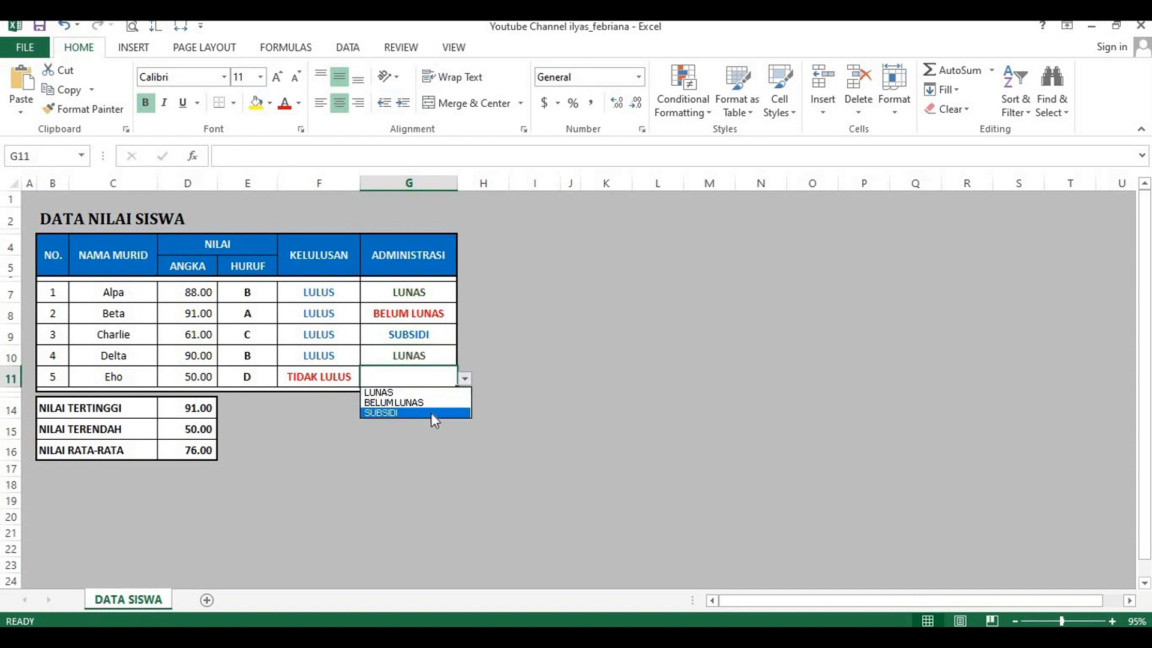
click(432, 414)
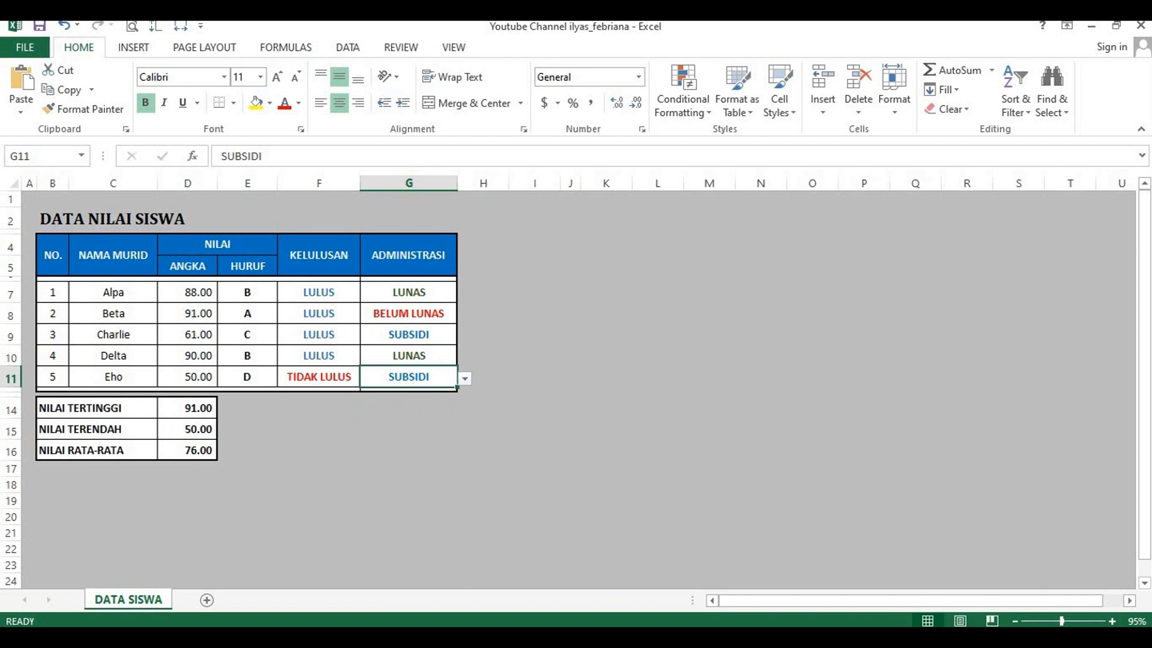
Step: Switch to the Word document and add item 17 beginning "Apabila berhasil akan seperti contoh tabel disamping"
key(alt+Tab)
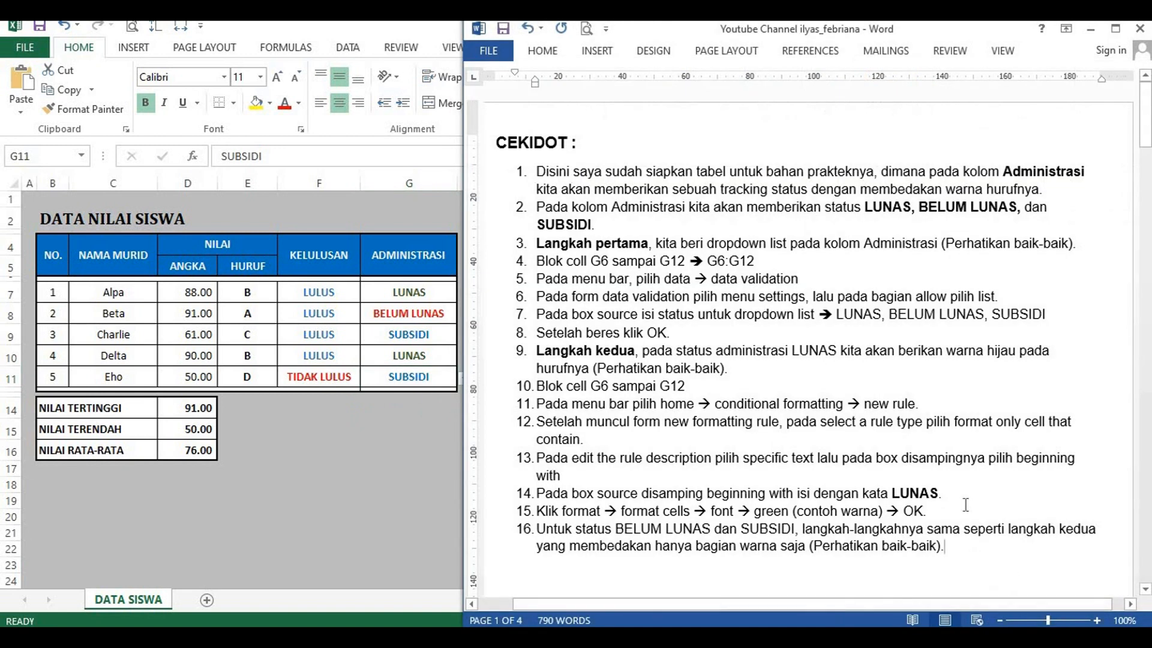
scroll(964, 504, down, 1)
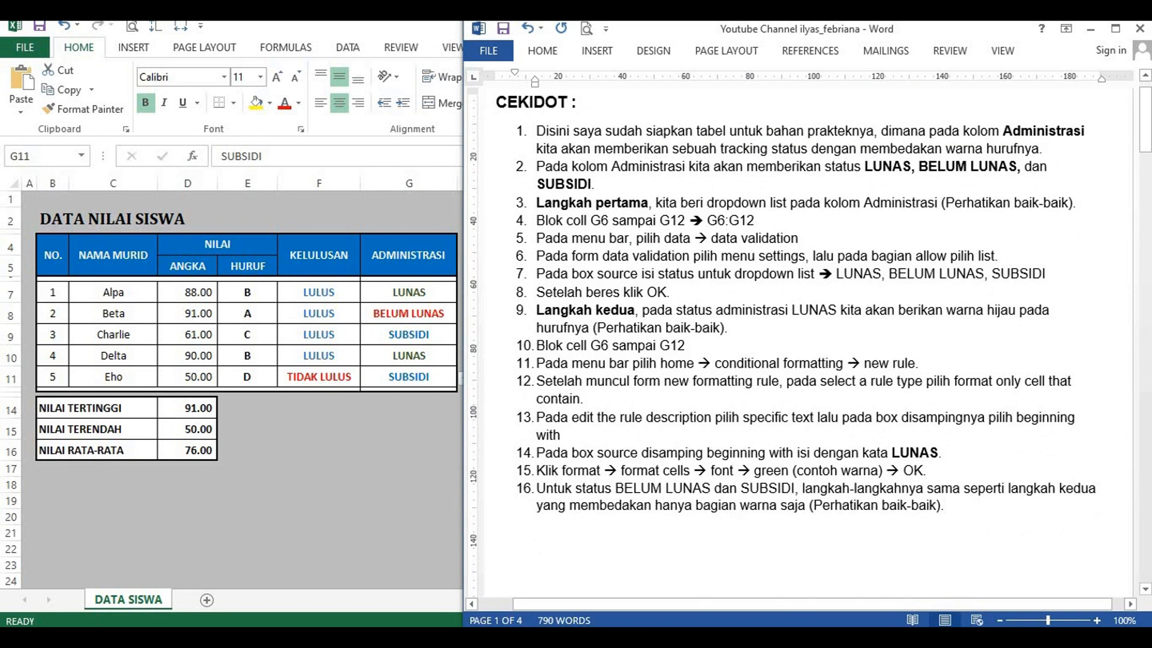
key(Return)
text(Apabila )
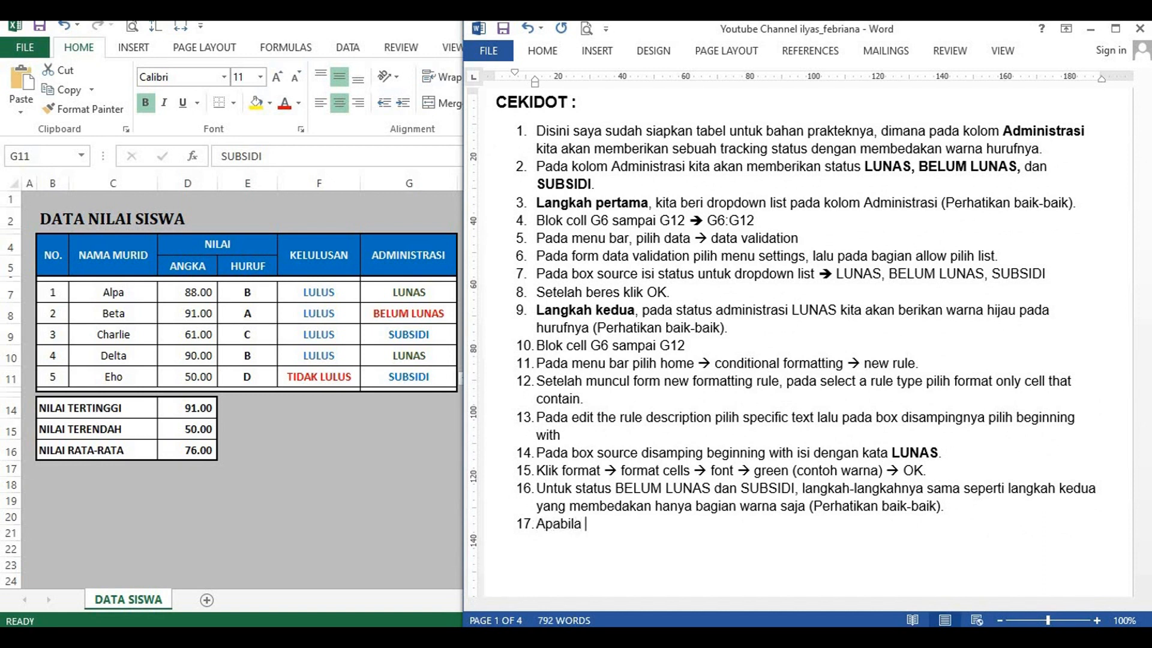
text(berhasil akan seperti)
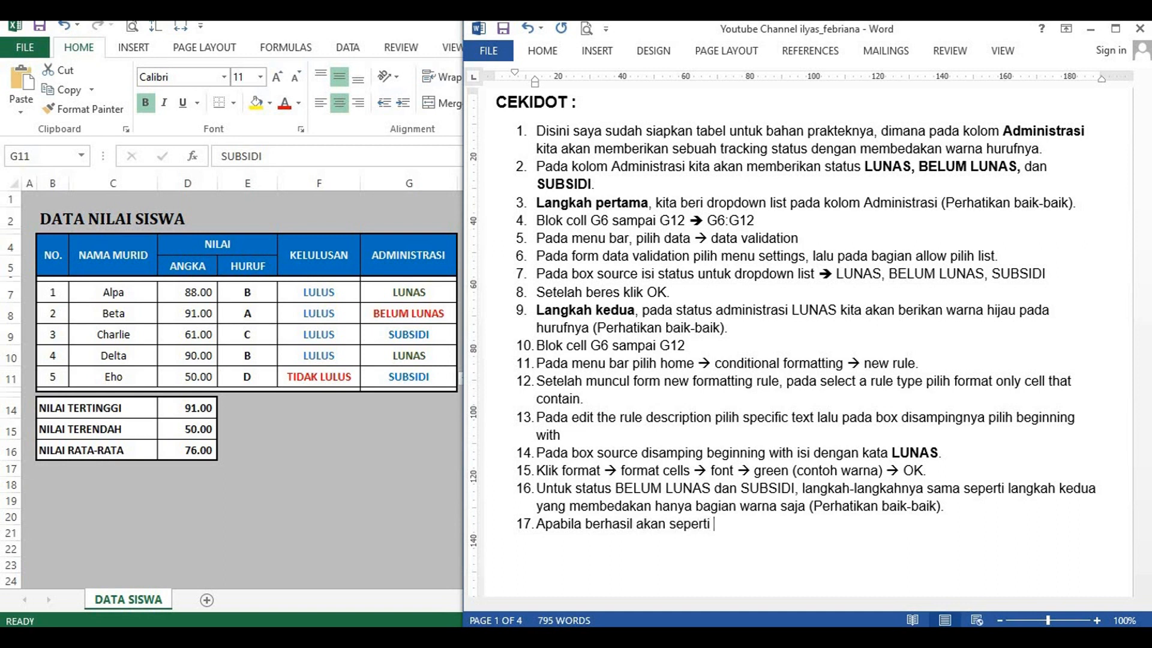
text( contoh tabel disamping)
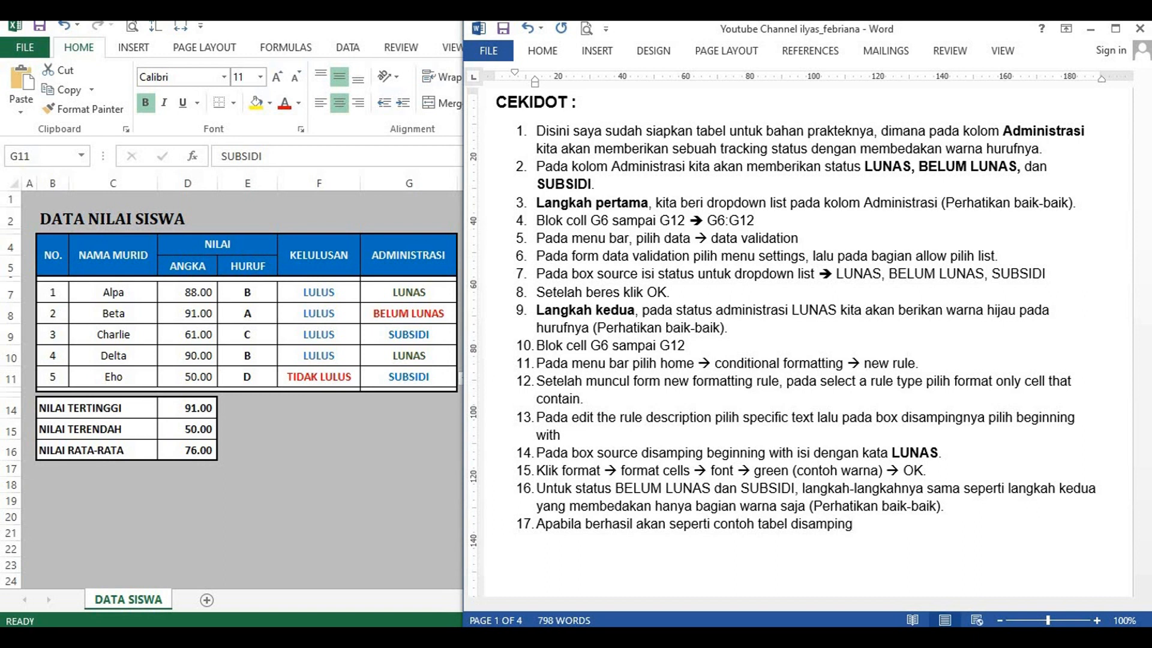
text(, dimana untuk status wa)
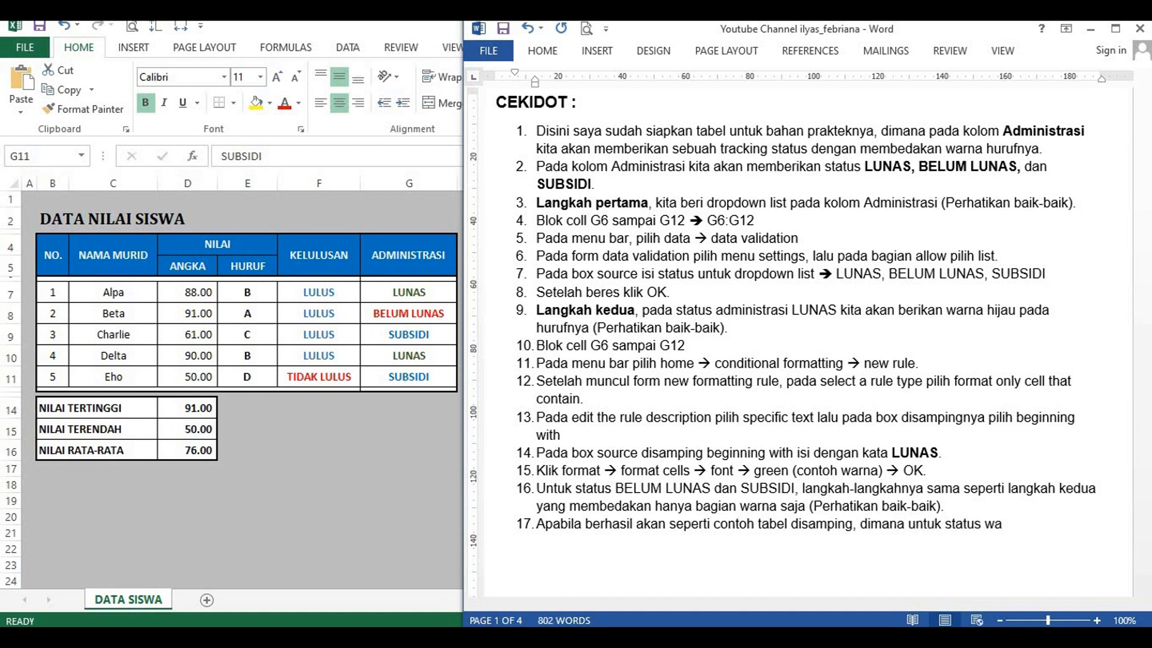
Step: Continue item 17 with ", dimana untuk status LUNAS berwarna hijau"
key(BackSpace)
key(BackSpace)
text(LUNAS berwarna)
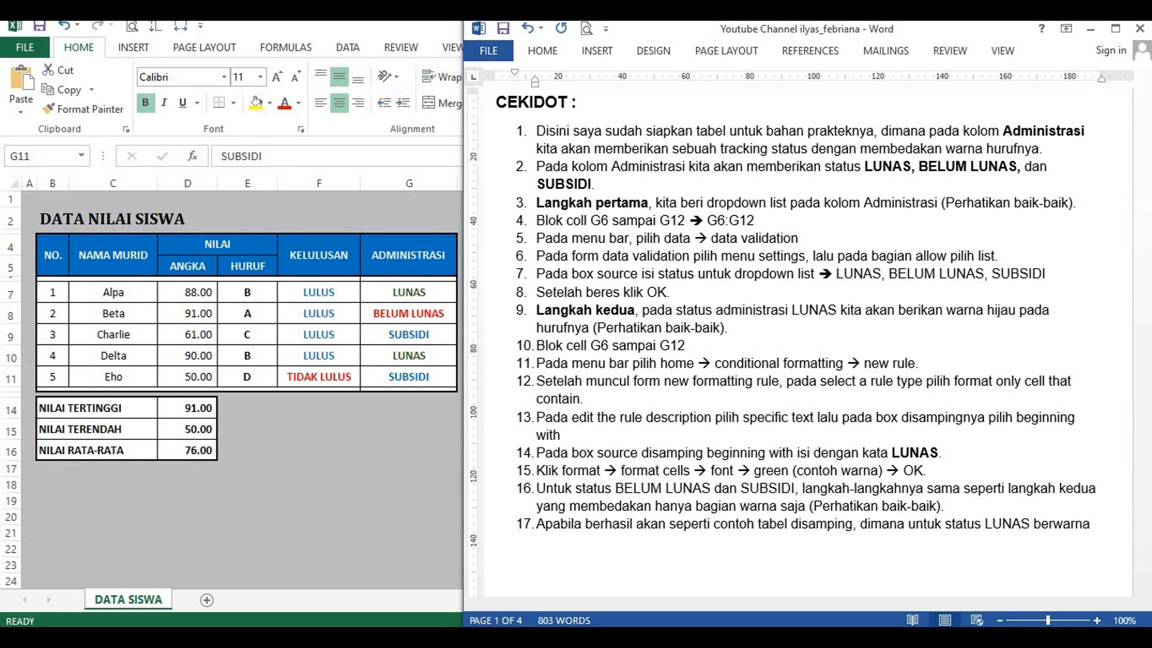
text( hij)
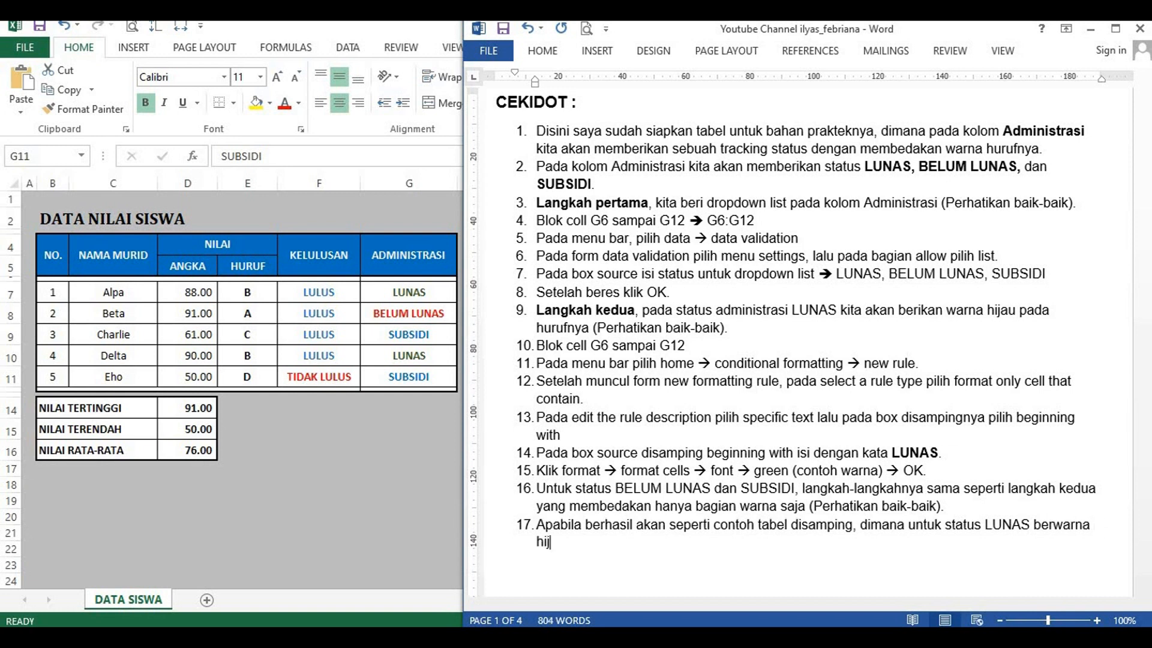
text(au, BELUM LUNAS)
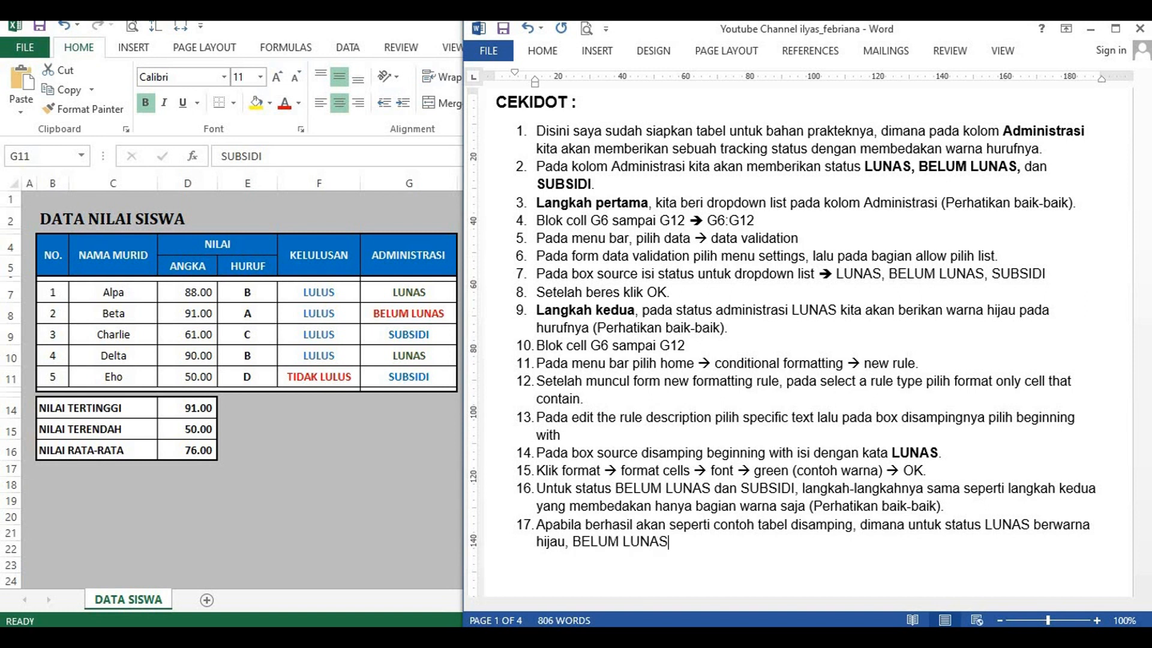
text( berwarna mera)
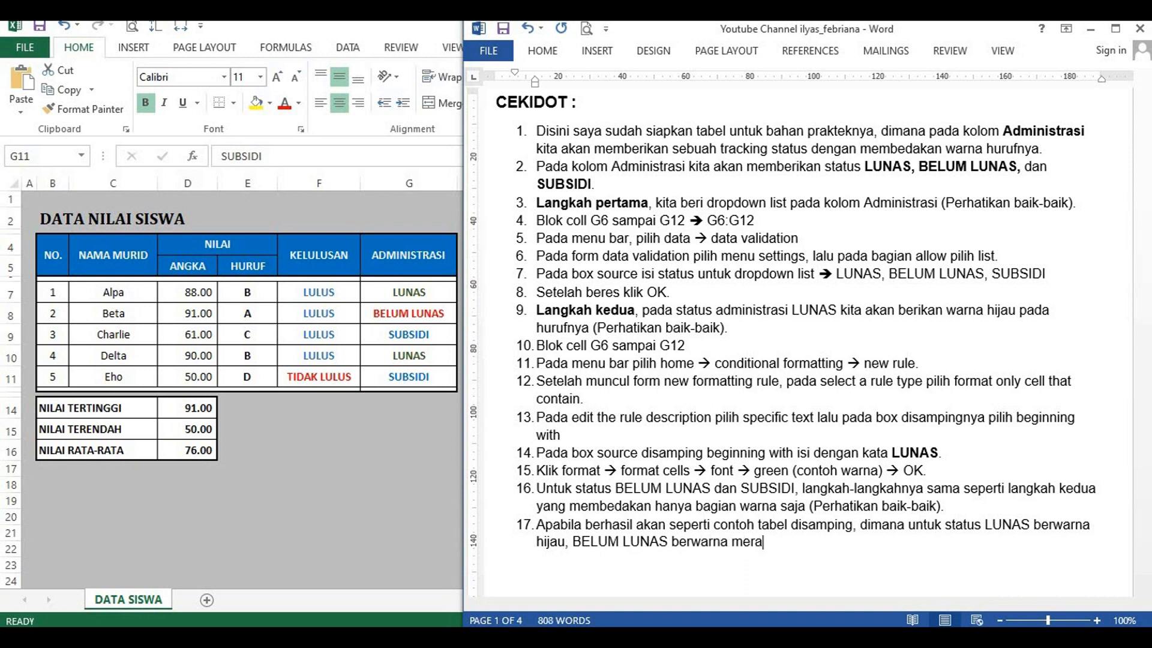
text(h, dan SUBSIDI )
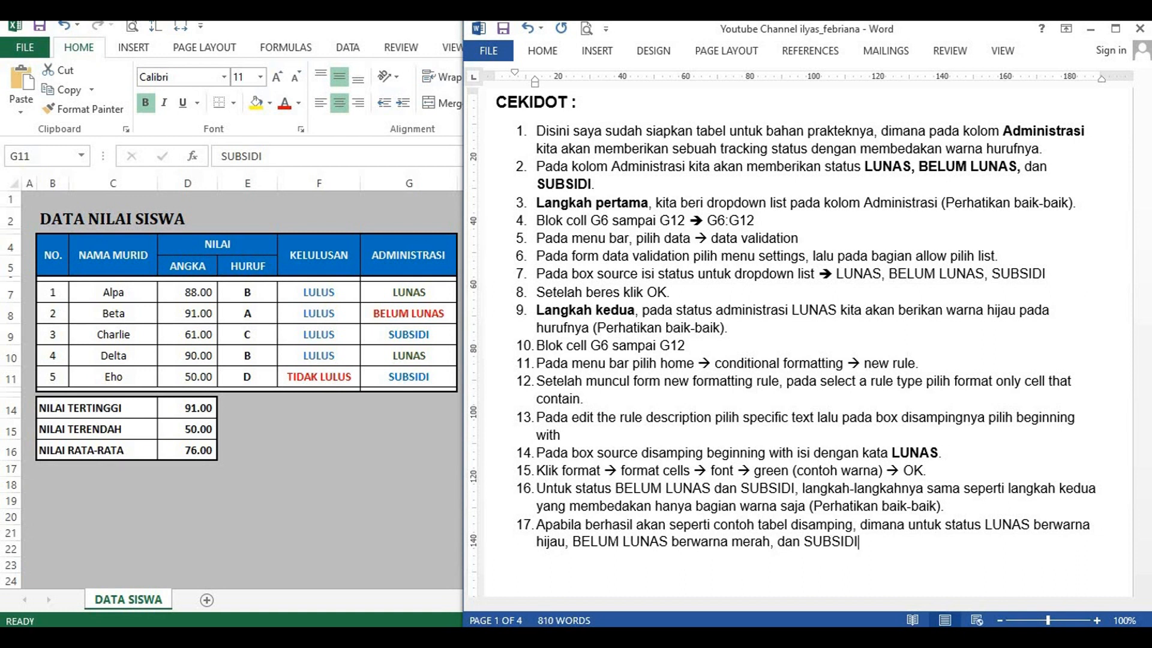
text(berwarna biru)
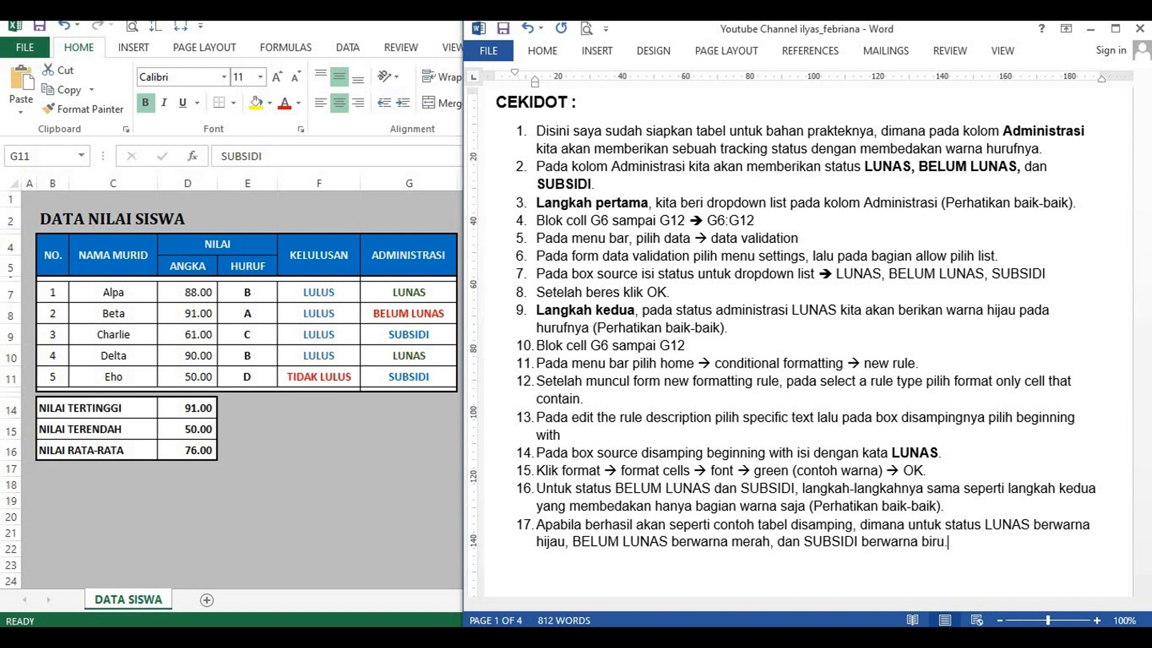
text(.)
Step: Add item 18 reading "Mudah kan guys, selamat mencoba dan sukses selalu ^_^ .."
key(Return)
text(Mudah kan guys)
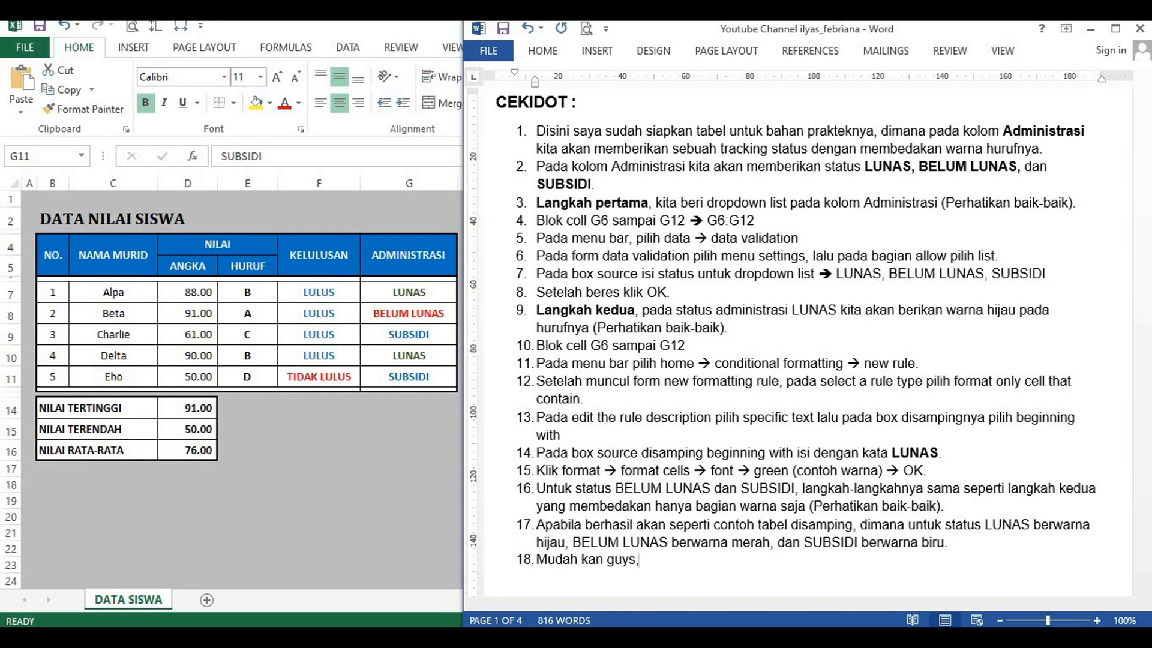
text(, selamat mencoba)
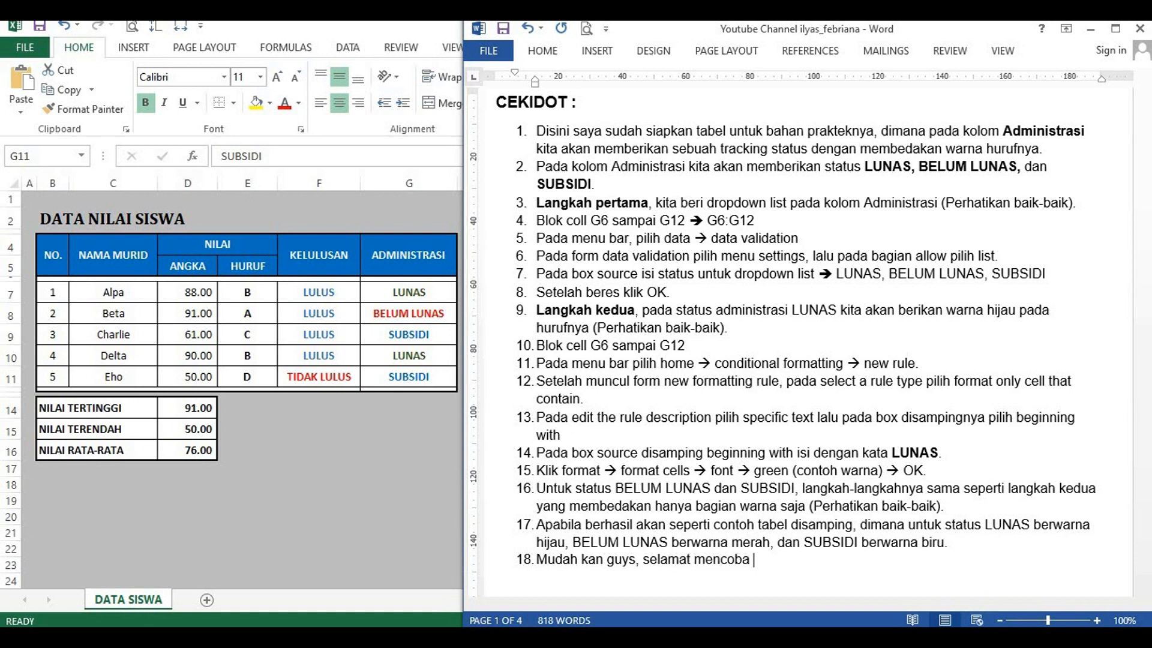
text( dan sukses selalu )
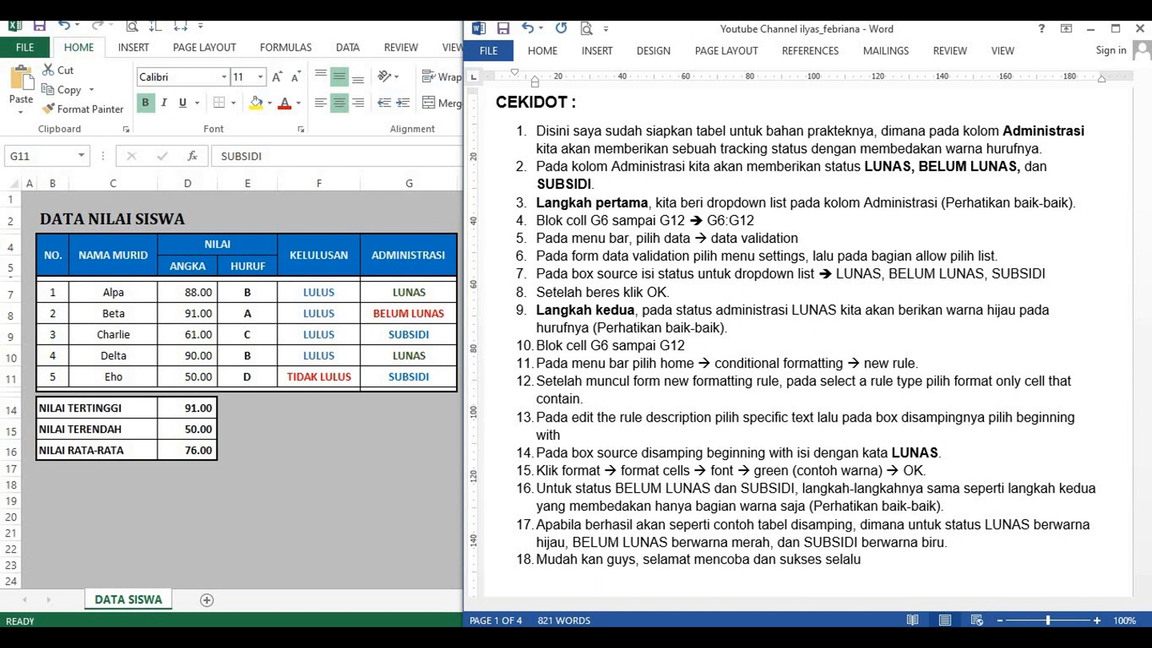
text( ^_^ ..)
Step: Add item 19 to the numbered list, beginning with "Jangan lupa untuk"
key(Return)
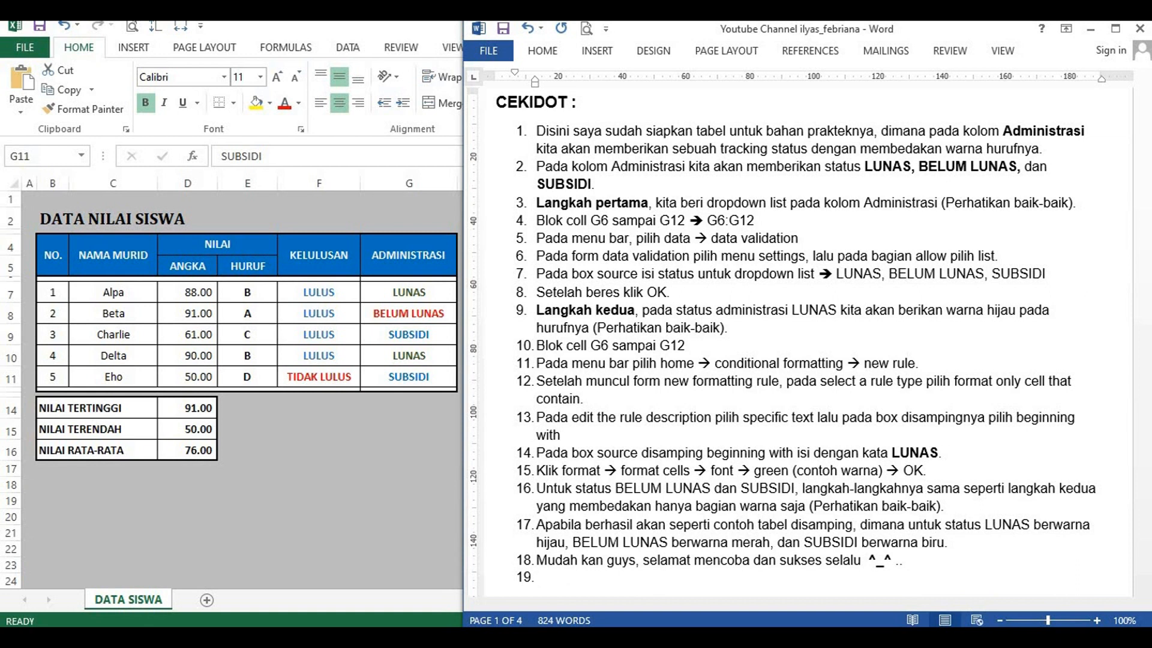
text(Jana)
text(an)
text( lupa untuk)
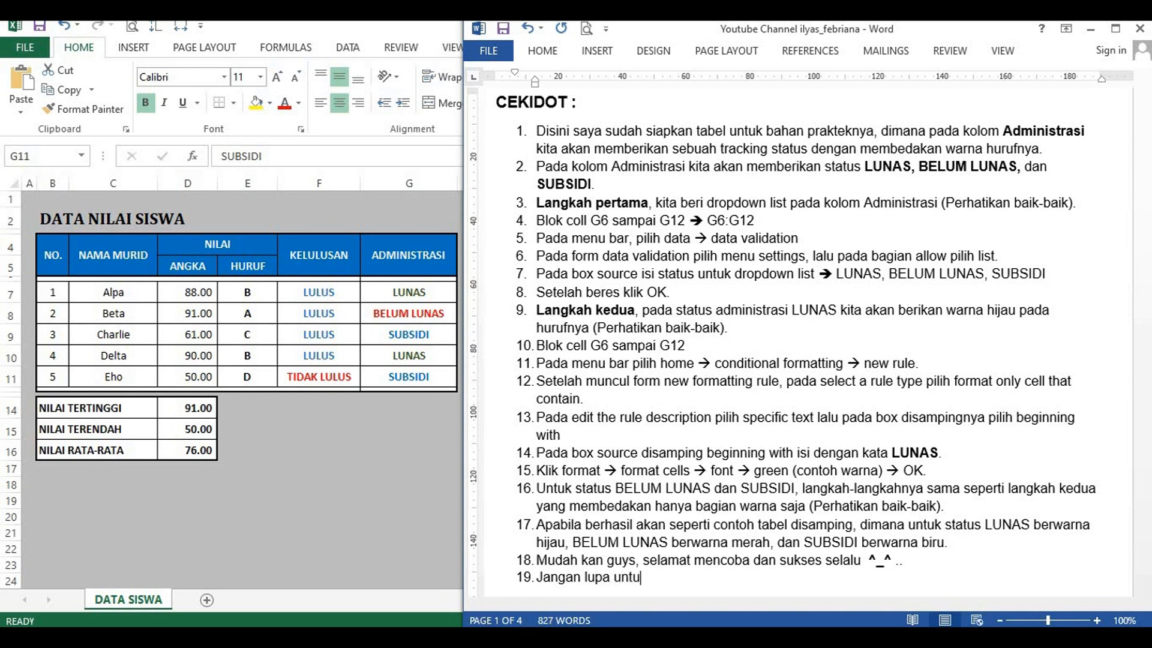
Step: Finish item 19 with "Share, Like & Subscribe" in bold, followed by a smiley and a full stop
key(ctrl+b)
text(Like)
key(ctrl+shift+Left)
text(Sahr)
text(e)
key(BackSpace)
key(BackSpace)
key(BackSpace)
text(hare, Like & S)
text(scribe)
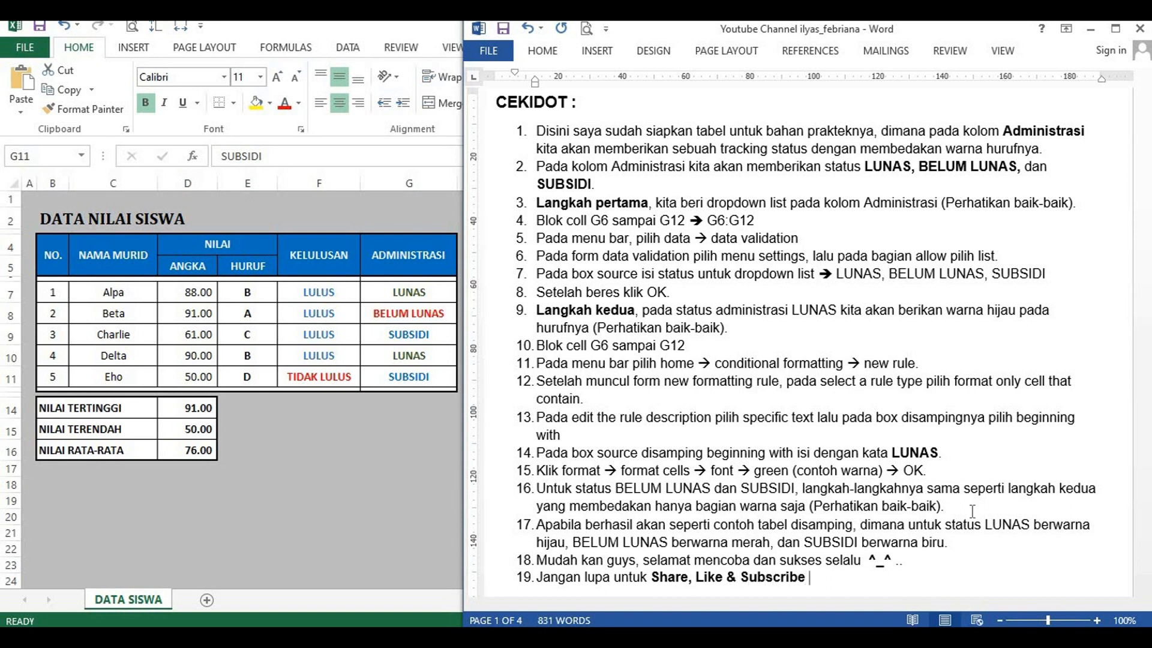
text( :)
text())
text( .)
Step: End the numbered list and begin a closing paragraph with "Untuk saran dan kritik seputar materi diatas"
key(Return)
key(Return)
text(Untuk sa)
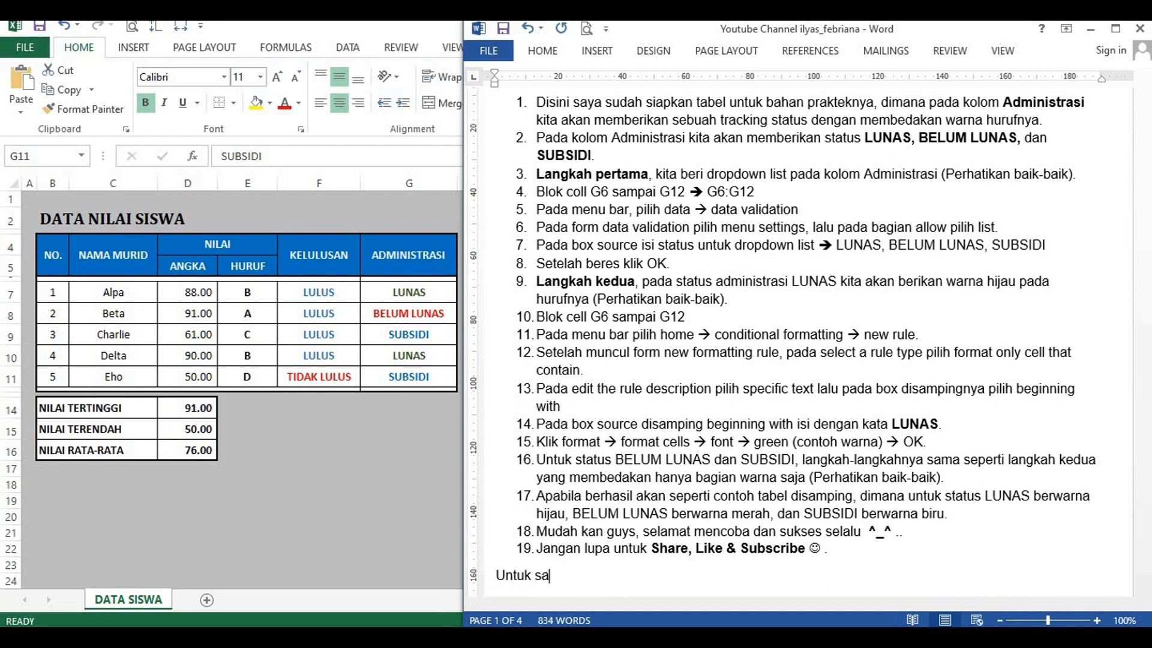
text(ran dan kritik )
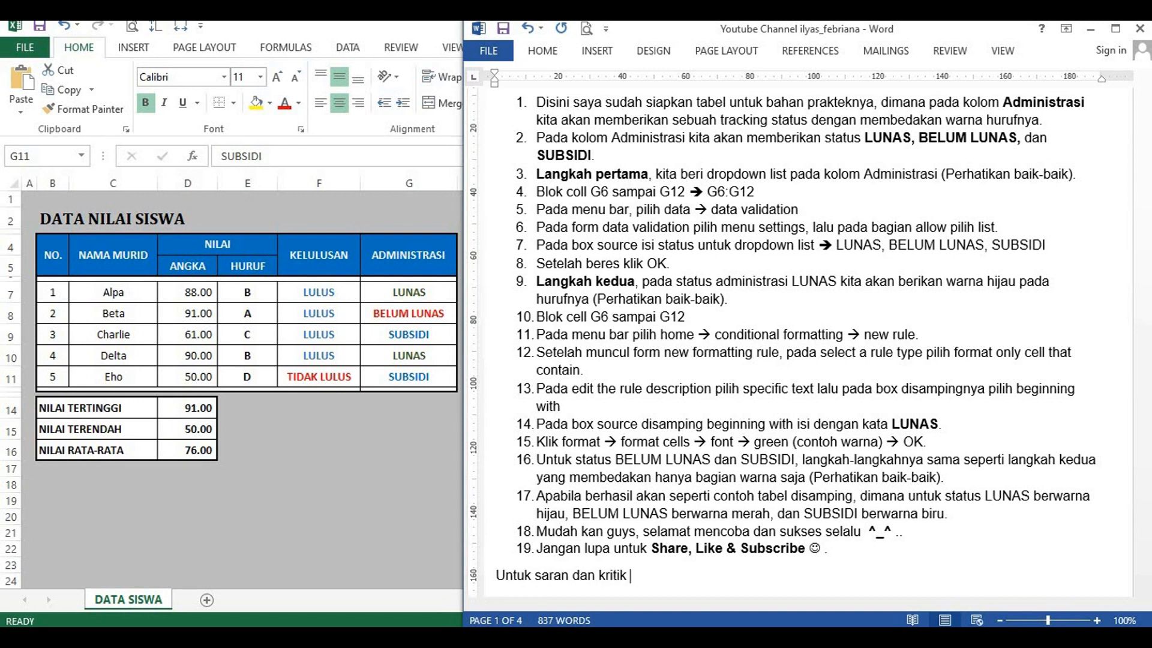
text(seputar materi di)
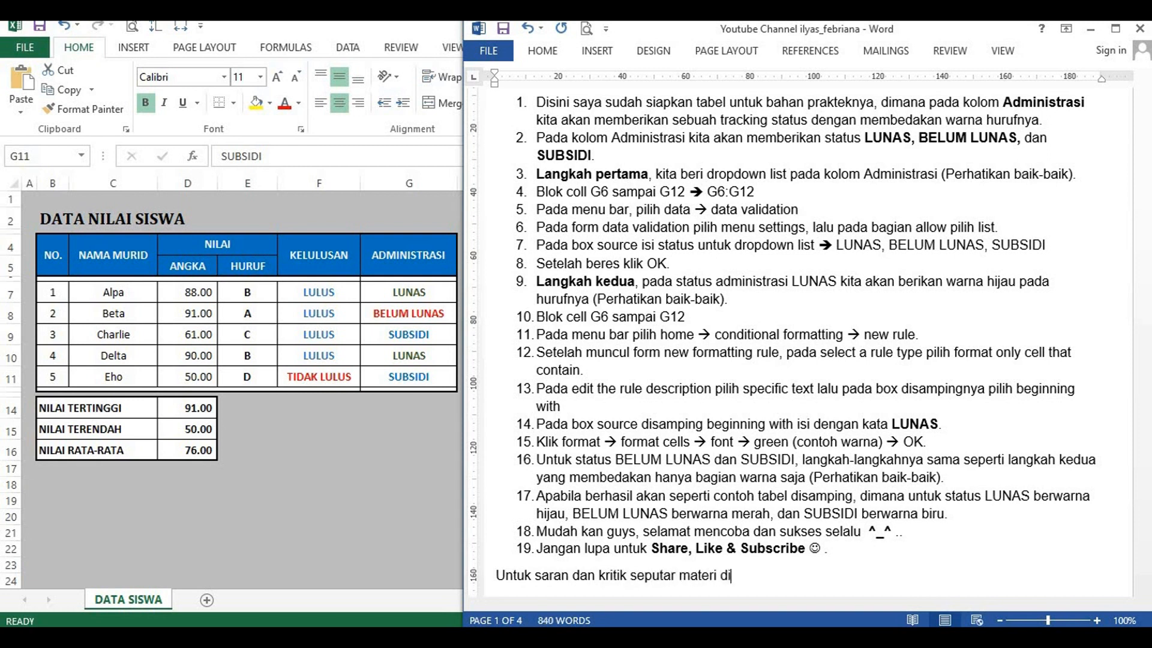
text(atas ataupun masukan lainnya silahkan )
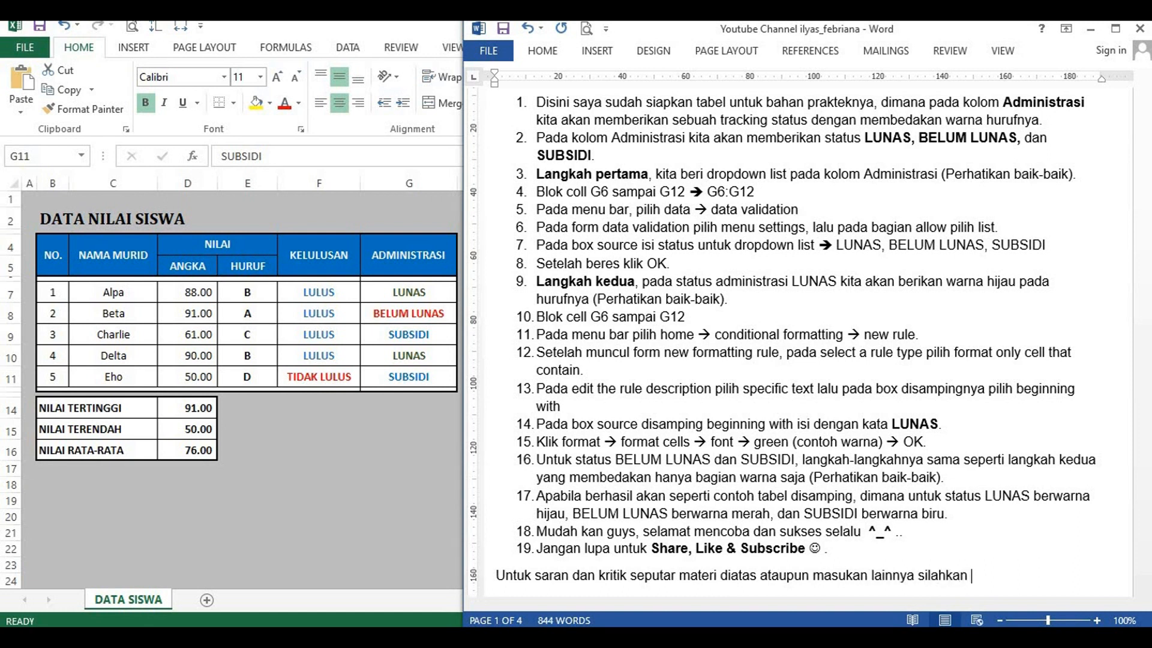
text(isi kolom komenta)
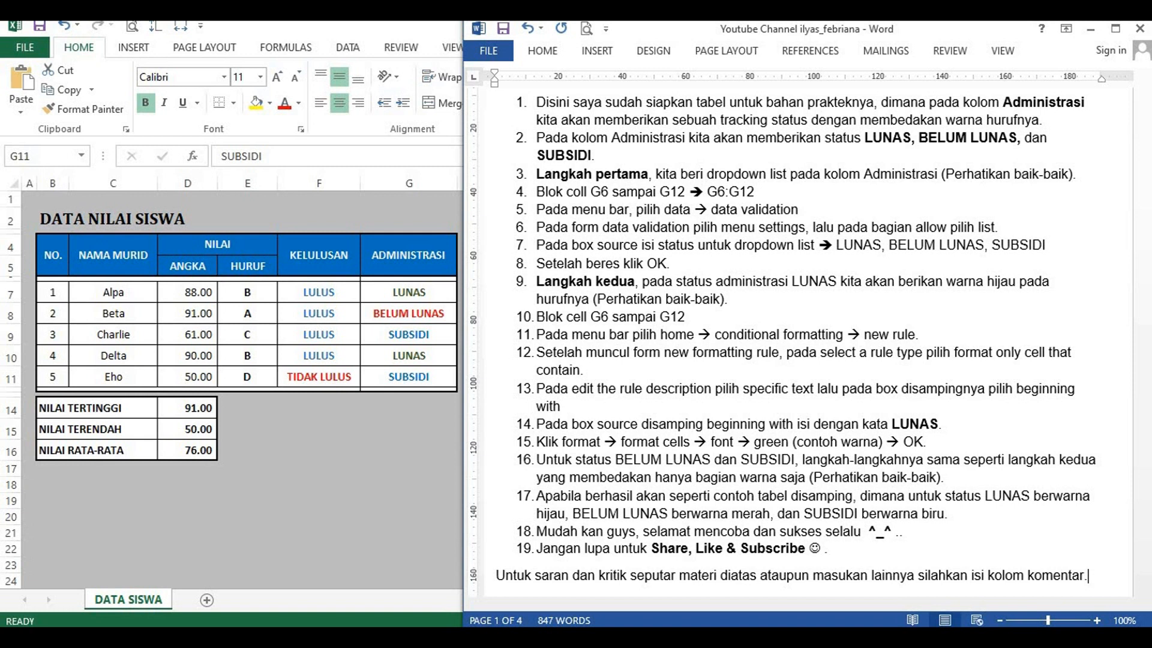
text(r.)
Step: Add the bold closing line "Wassalamualaikum Wr. Wb." in a new paragraph below the comment invitation
key(Return)
text(Wassalamualaikum W)
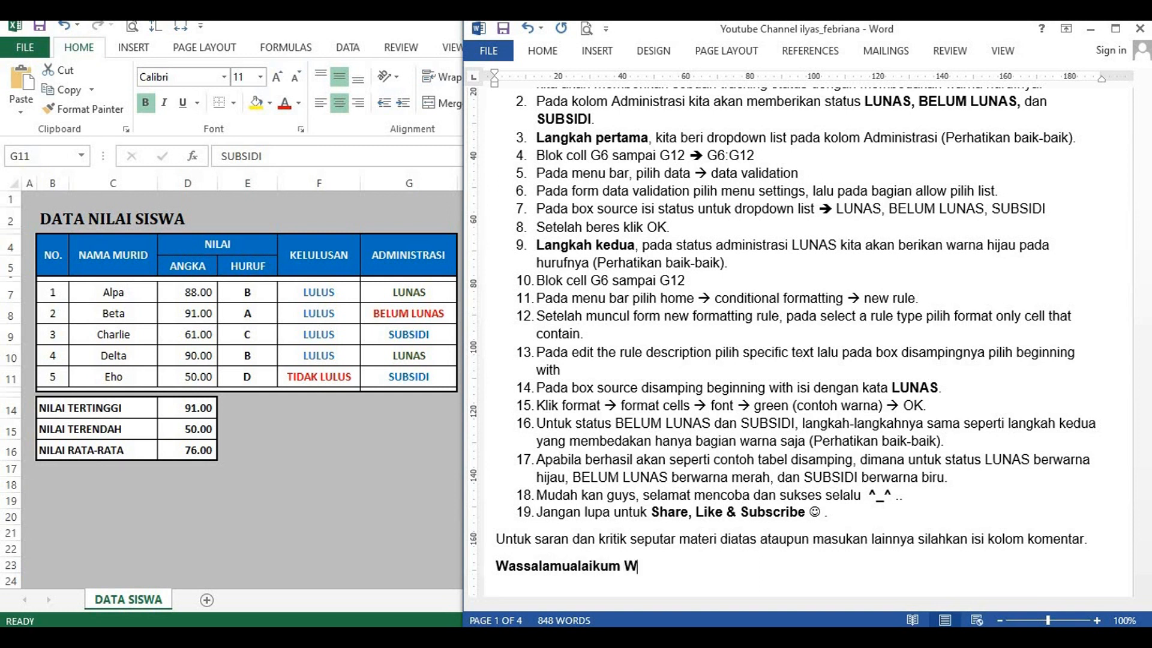
text(r. Wb.)
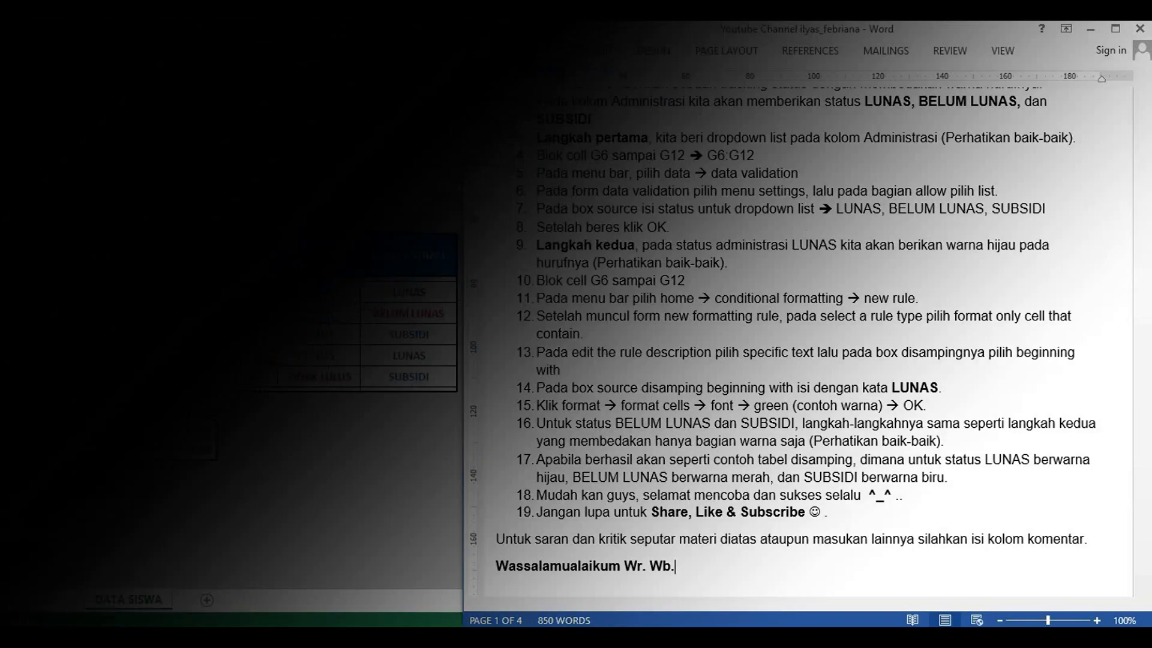